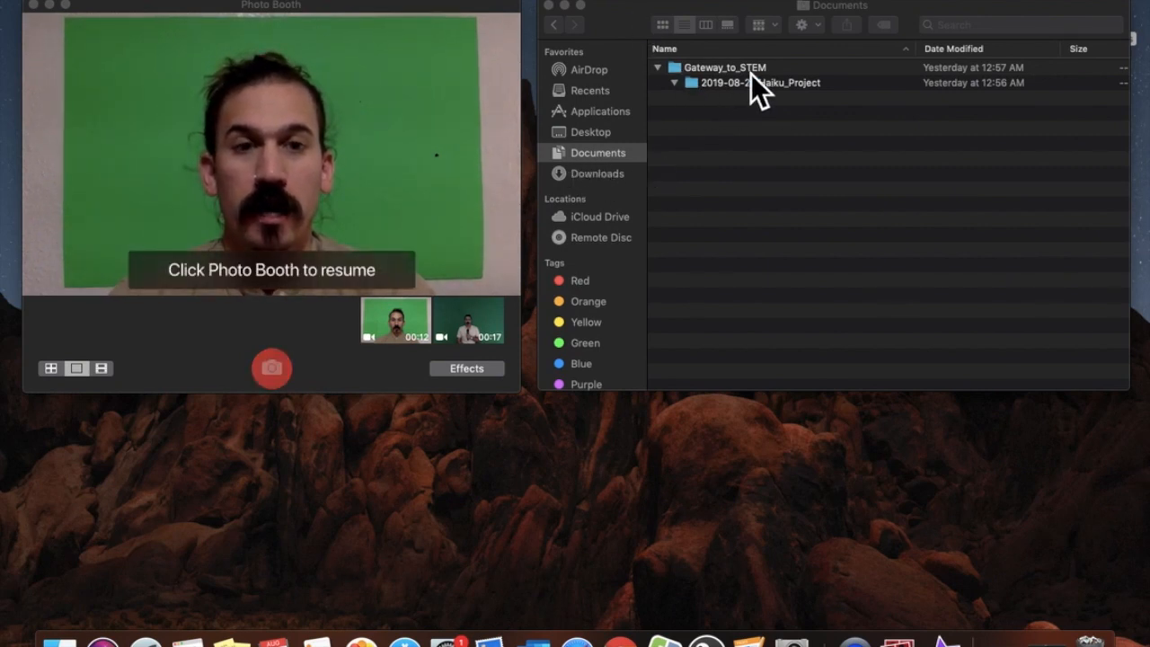
# Switch Finder to icon view and open Gateway_to_STEM, then 2019-08-27_Haiku_Project
pyautogui.click(343, 143)
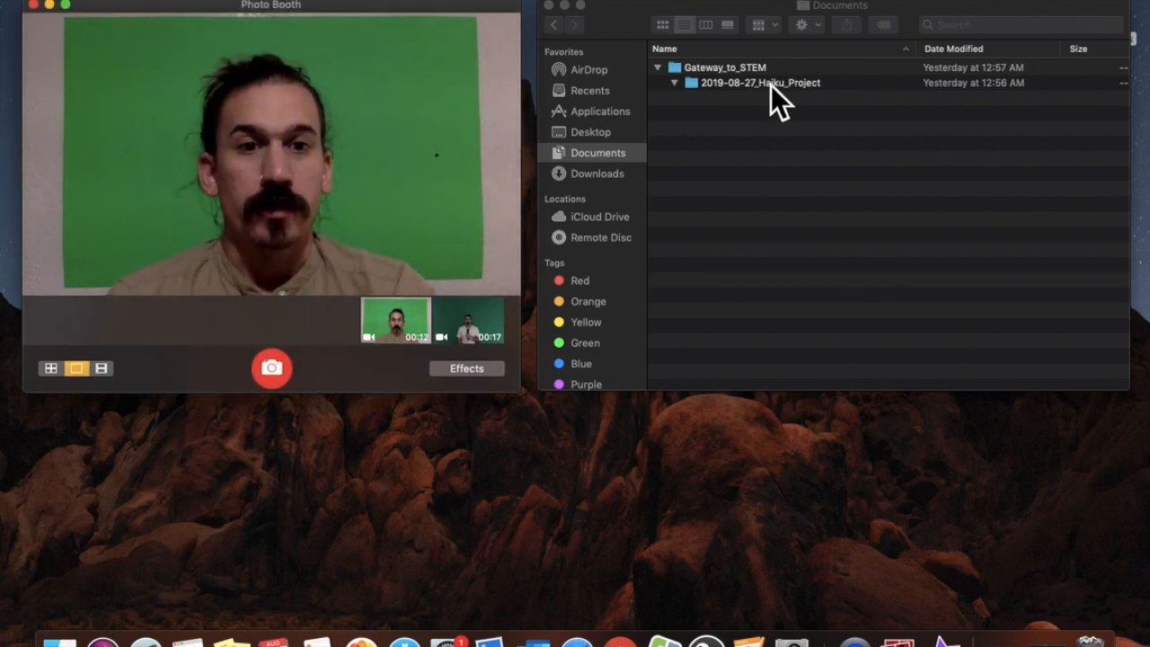
pyautogui.click(671, 33)
pyautogui.doubleClick(716, 90)
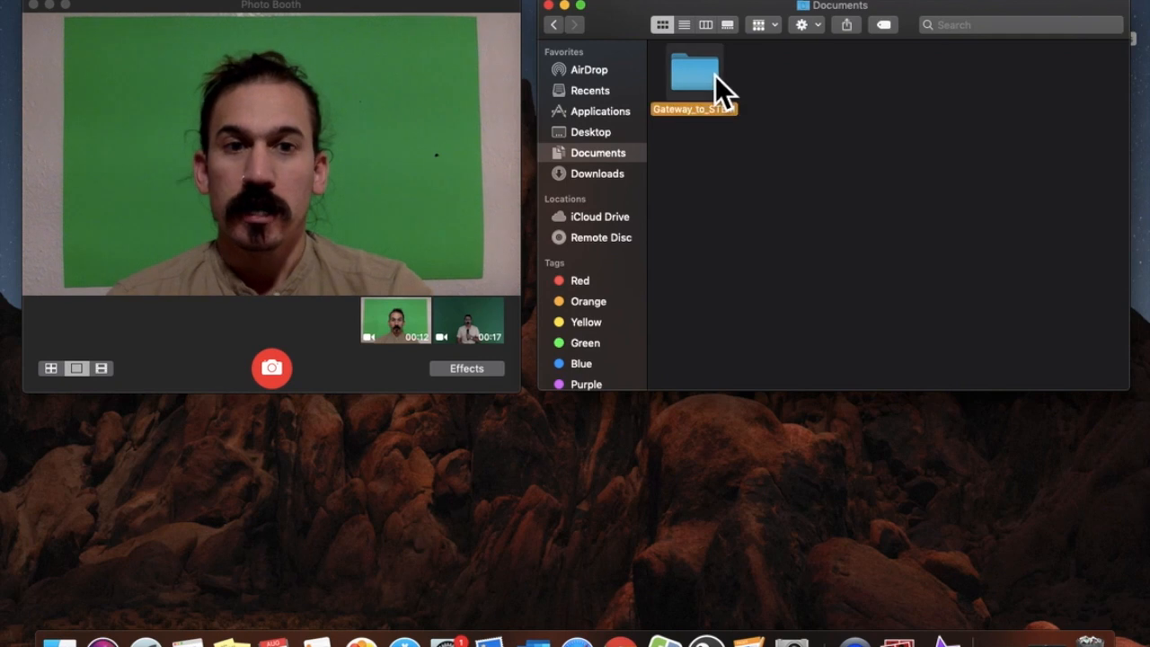
pyautogui.doubleClick(709, 76)
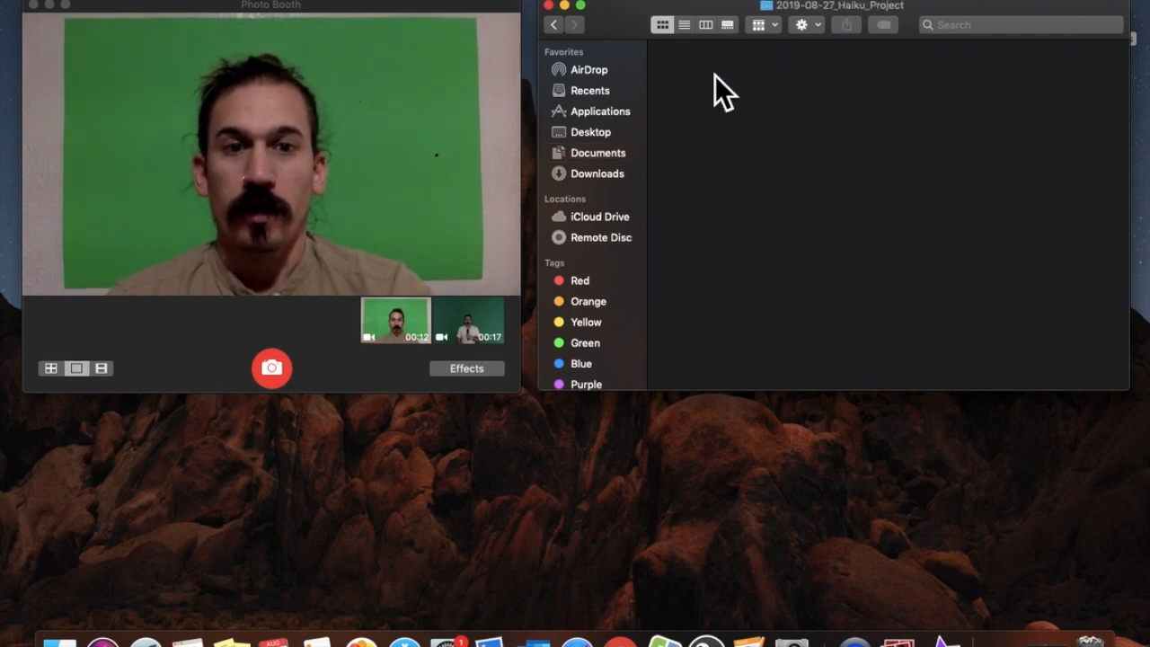
# Play back both green-screen recordings at full volume, pausing the second one
pyautogui.click(411, 330)
pyautogui.press('XF86AudioRaiseVolume')
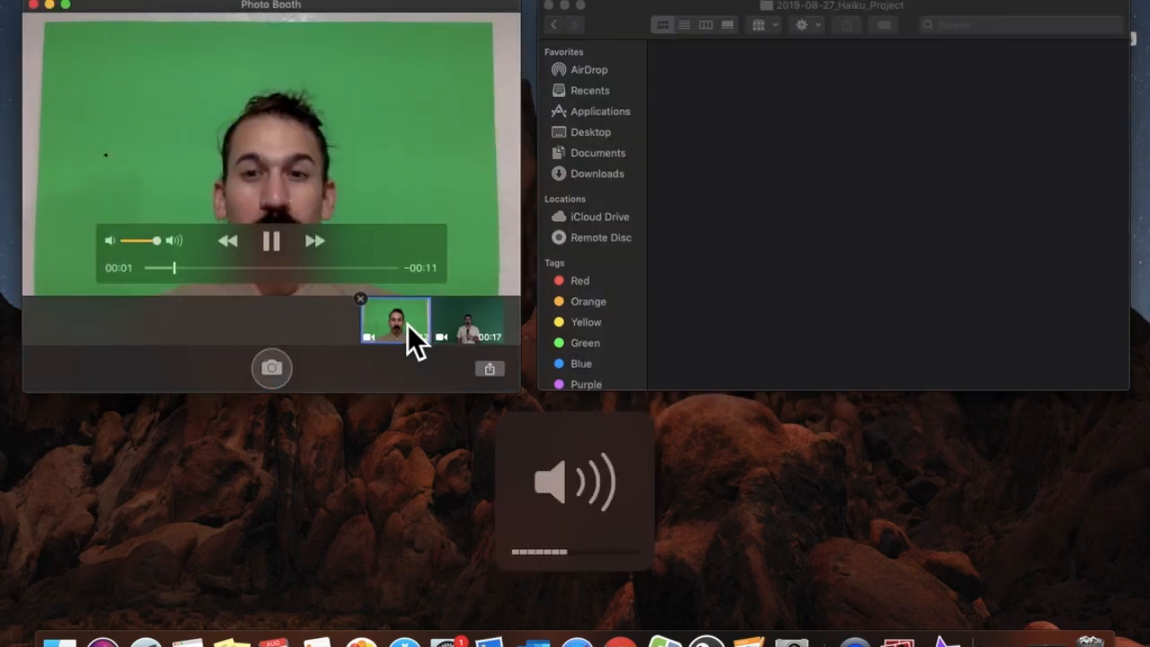
pyautogui.press('XF86AudioRaiseVolume')
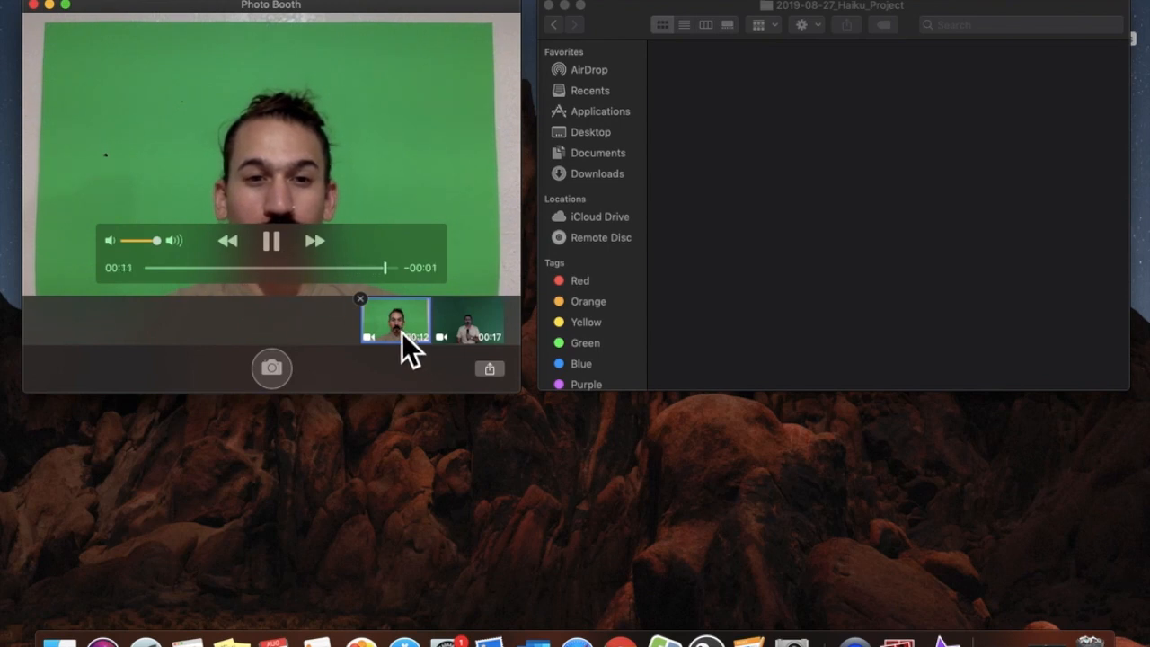
pyautogui.click(472, 338)
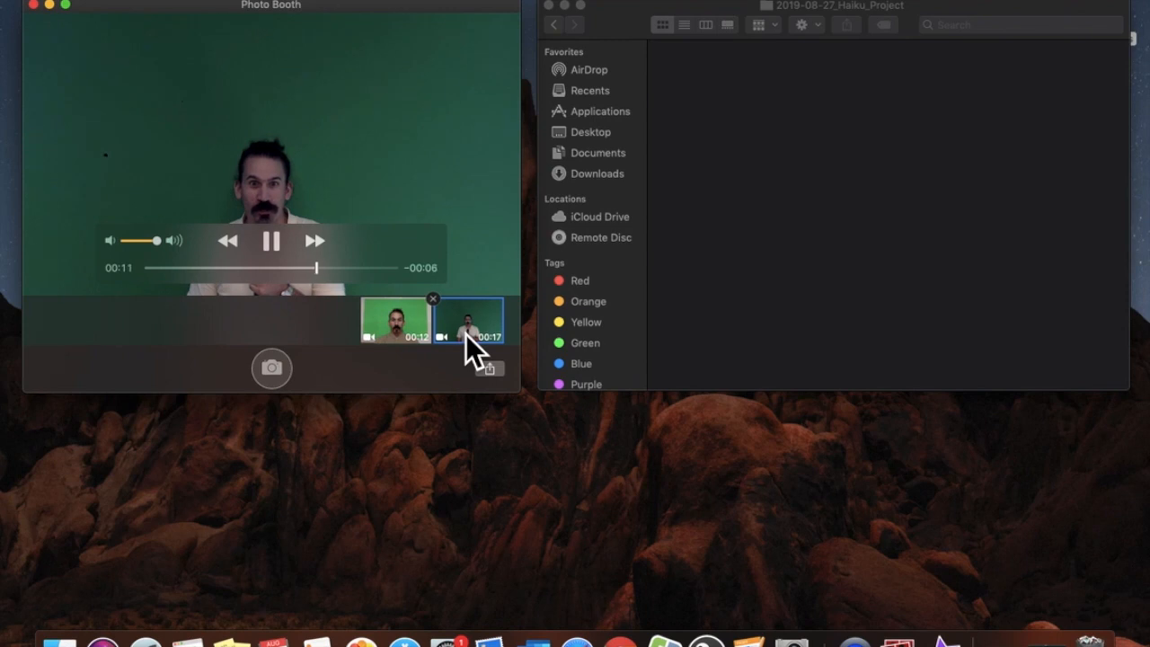
pyautogui.press('space')
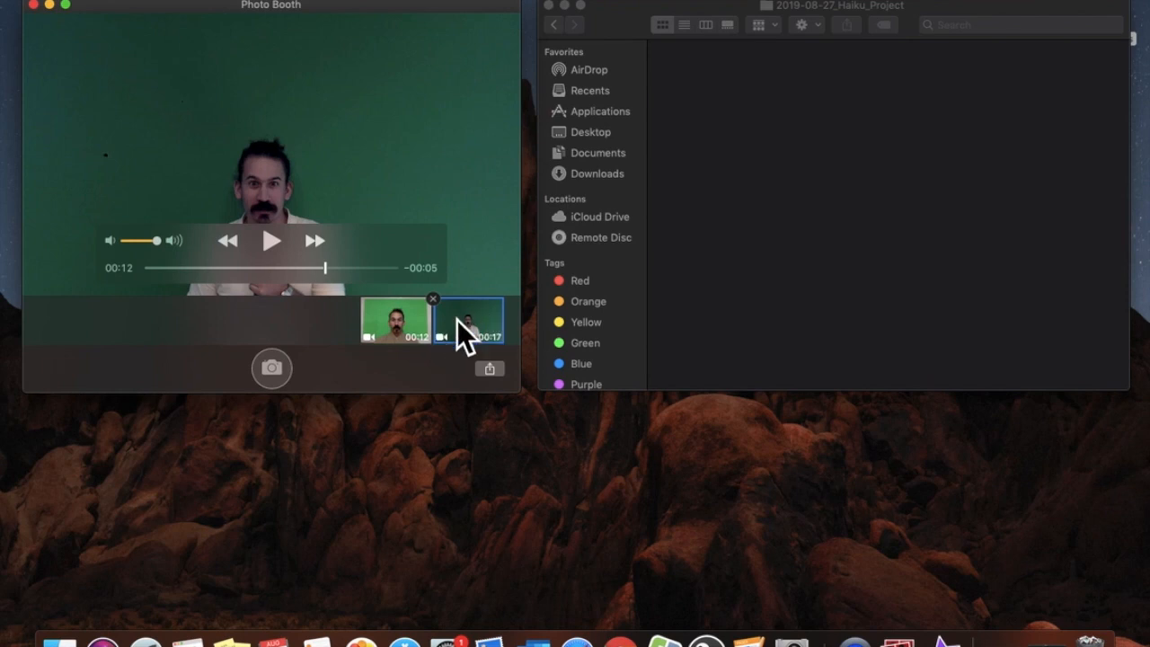
# Copy the second recording, Movie on 8-28-19 at 3.59 PM.mov, into 2019-08-27_Haiku_Project
pyautogui.moveTo(458, 322); pyautogui.dragTo(828, 150)
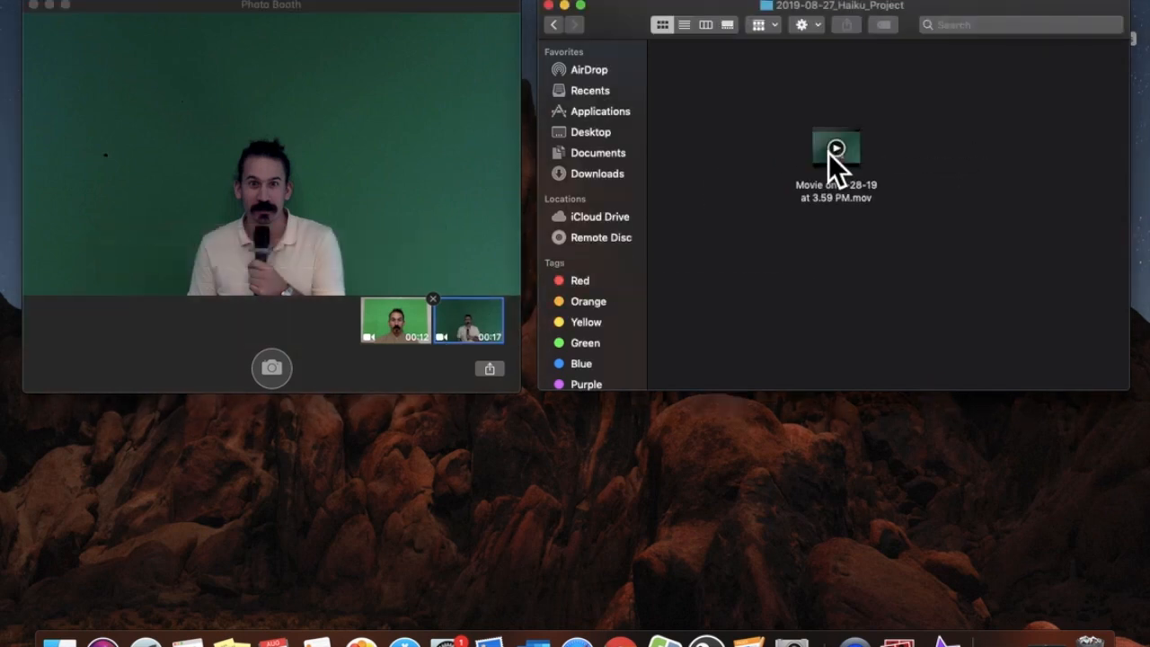
pyautogui.click(554, 25)
pyautogui.doubleClick(723, 93)
pyautogui.moveTo(822, 143); pyautogui.dragTo(721, 94)
pyautogui.click(557, 27)
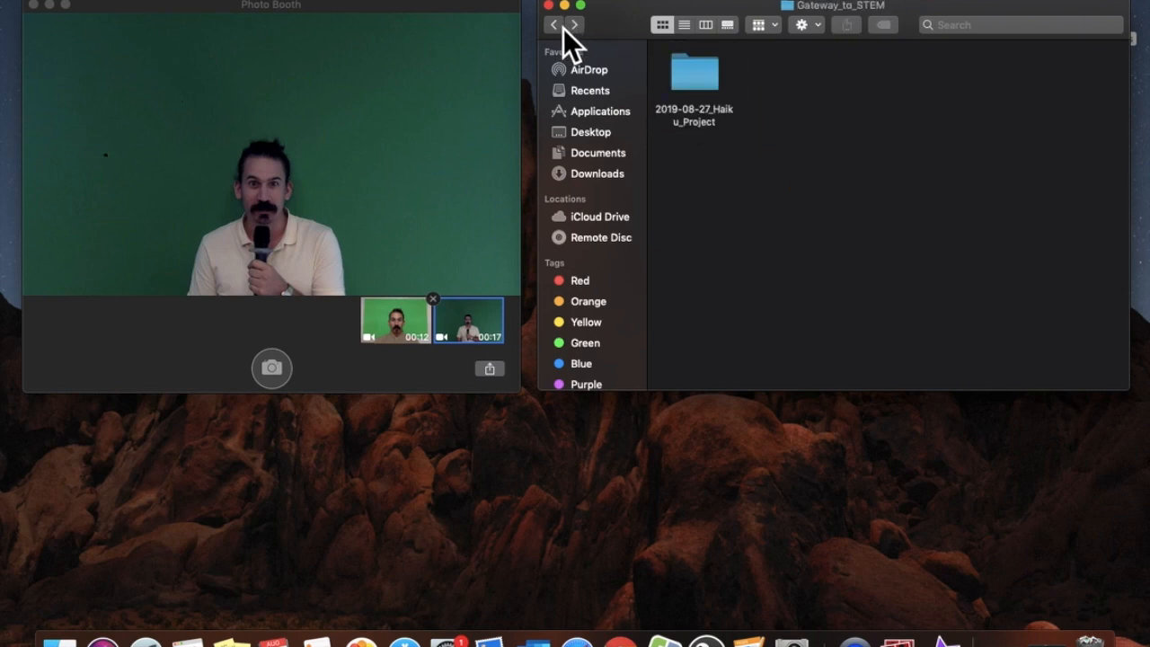
pyautogui.click(557, 26)
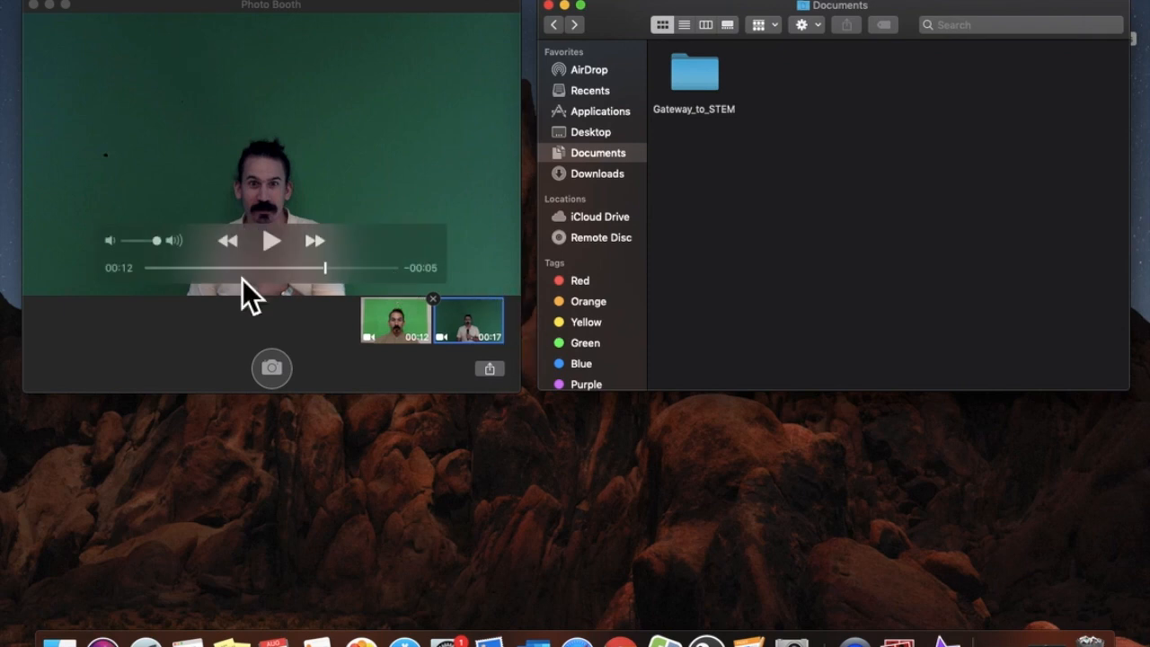
# Return Photo Booth to live camera view and shift the Finder window left
pyautogui.click(279, 378)
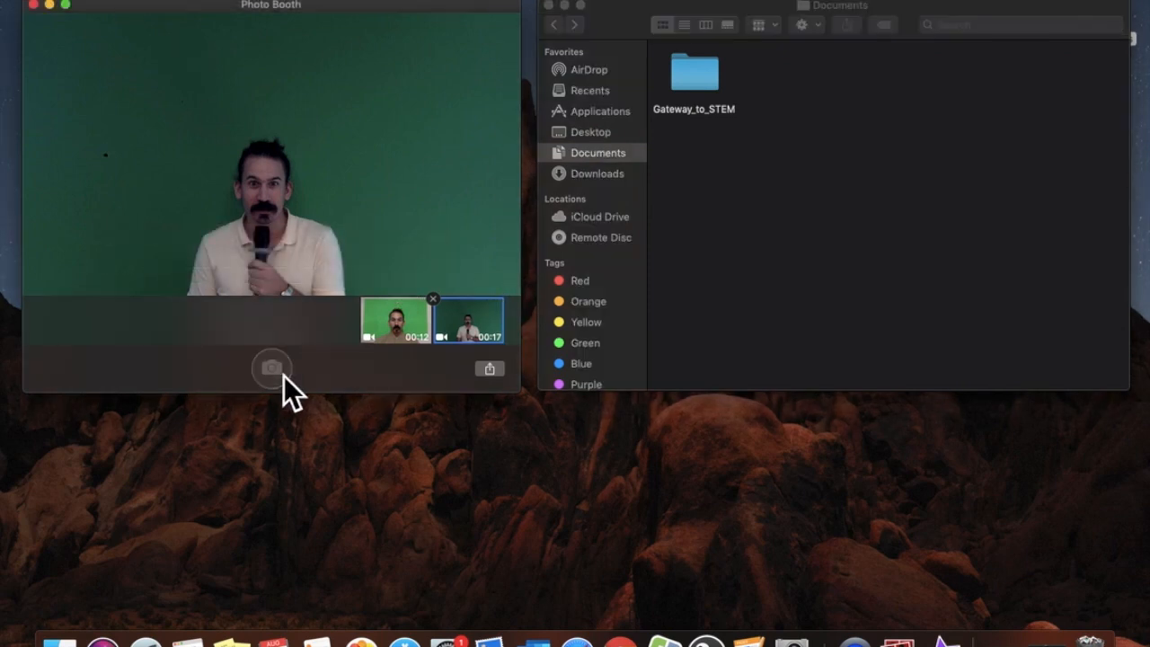
pyautogui.click(284, 375)
pyautogui.moveTo(758, 15); pyautogui.dragTo(248, 9)
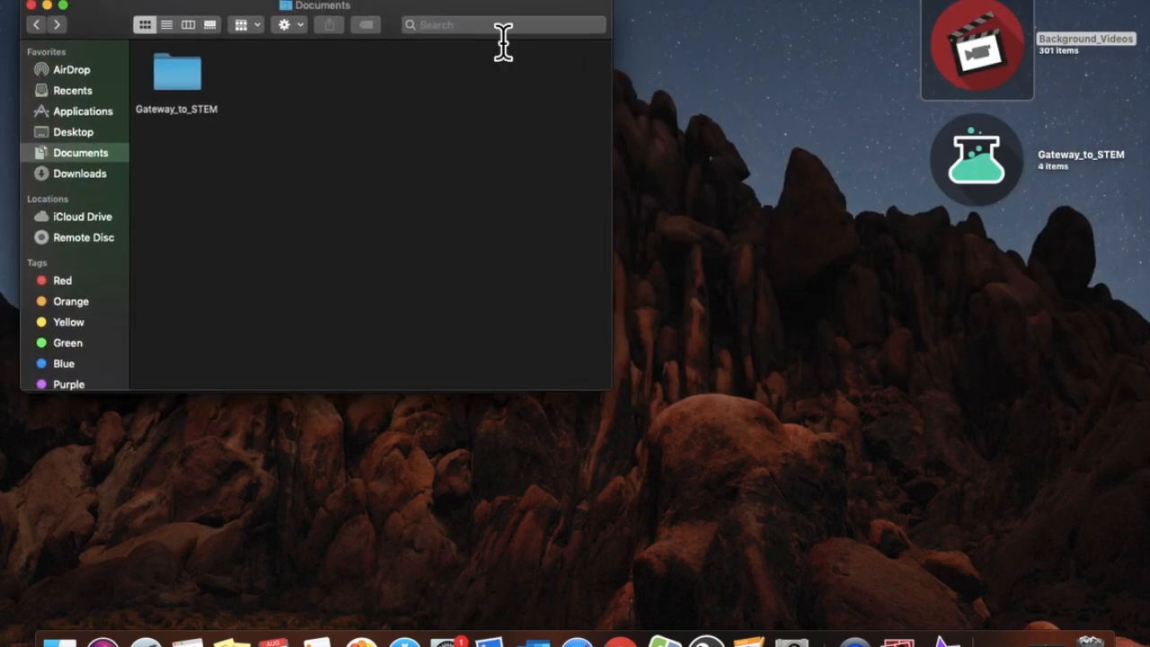
# Open Background_Videos and Quick Look the Background_293.mp4 clip
pyautogui.click(995, 59)
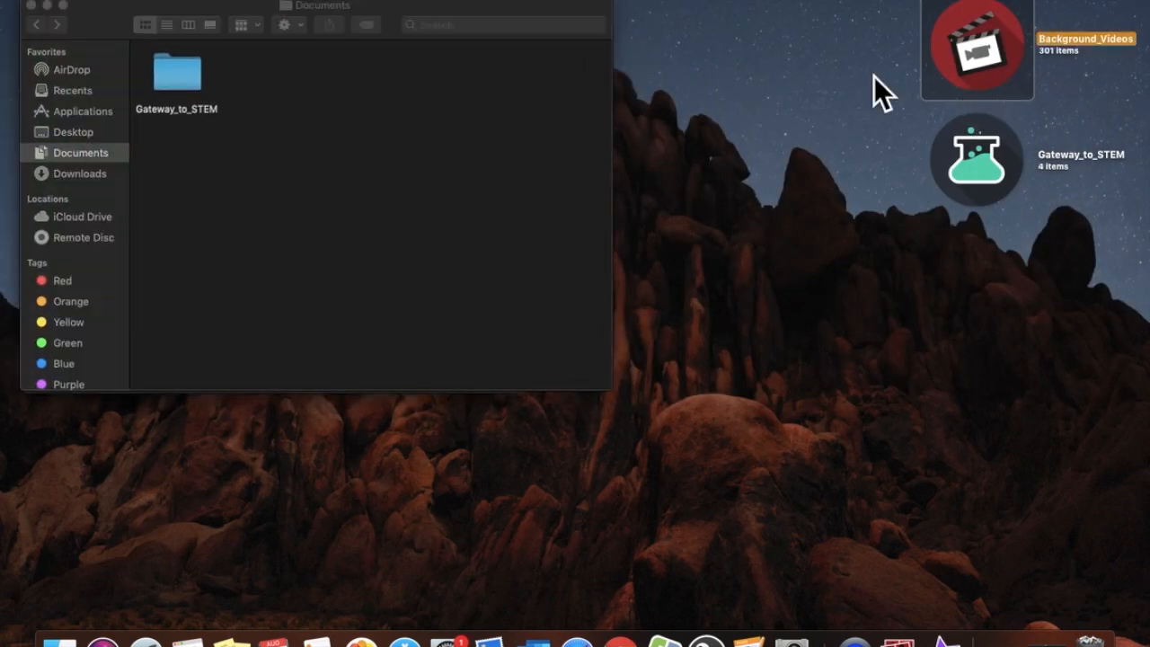
pyautogui.press('super+o')
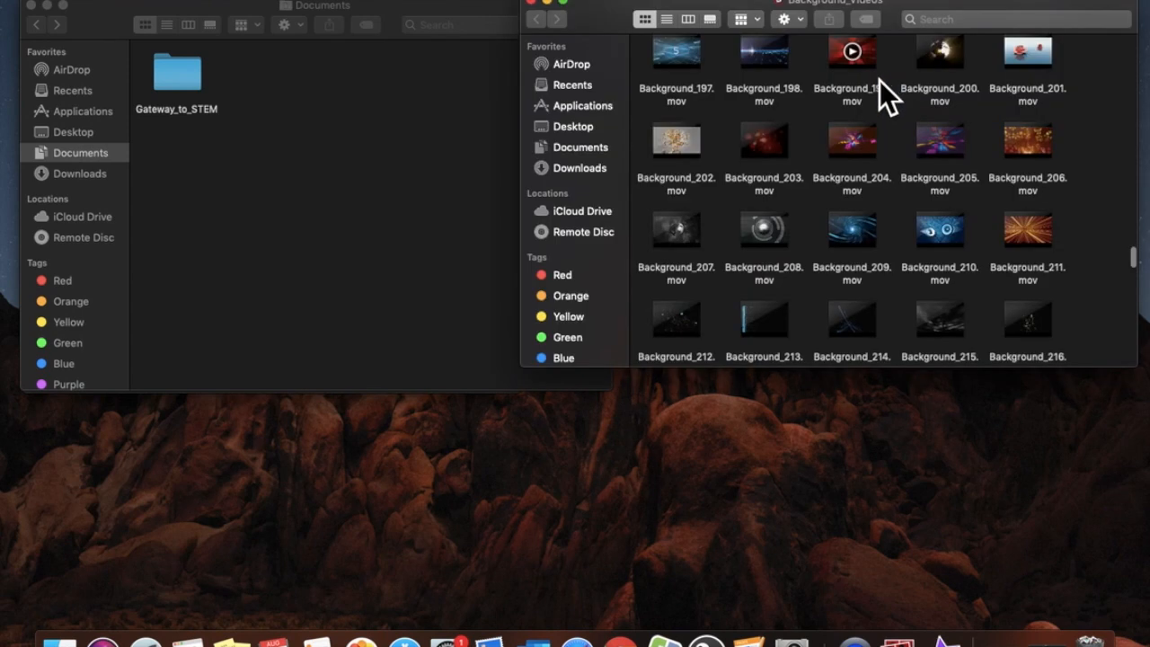
pyautogui.scroll(-5, 929, 177)
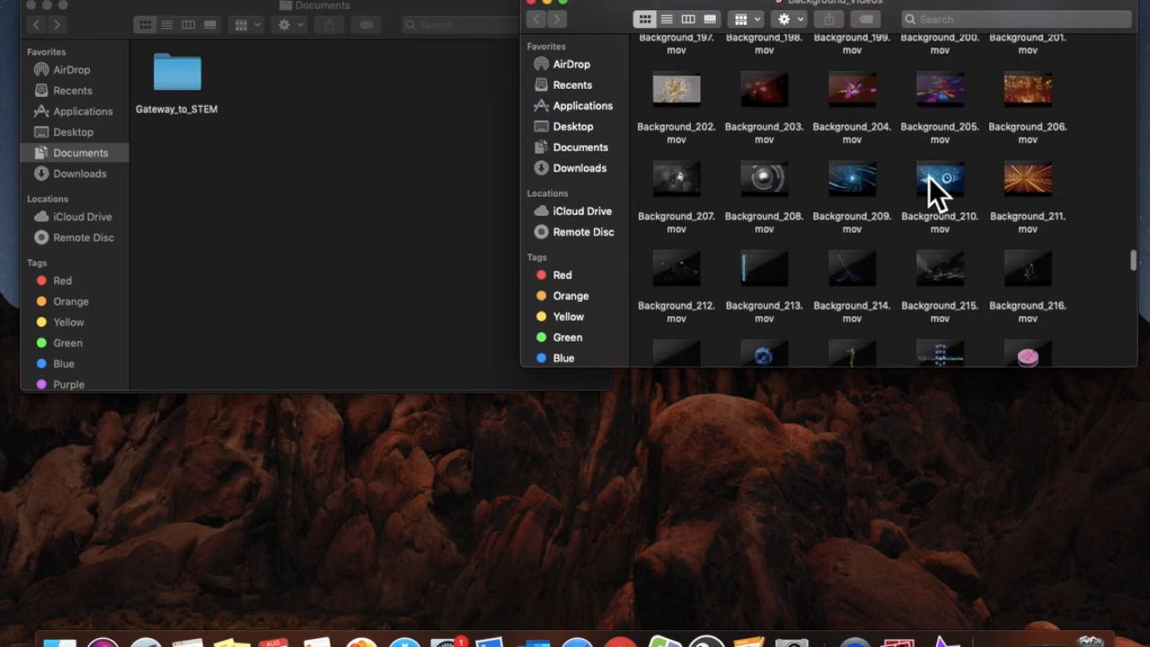
pyautogui.scroll(-10, 928, 177)
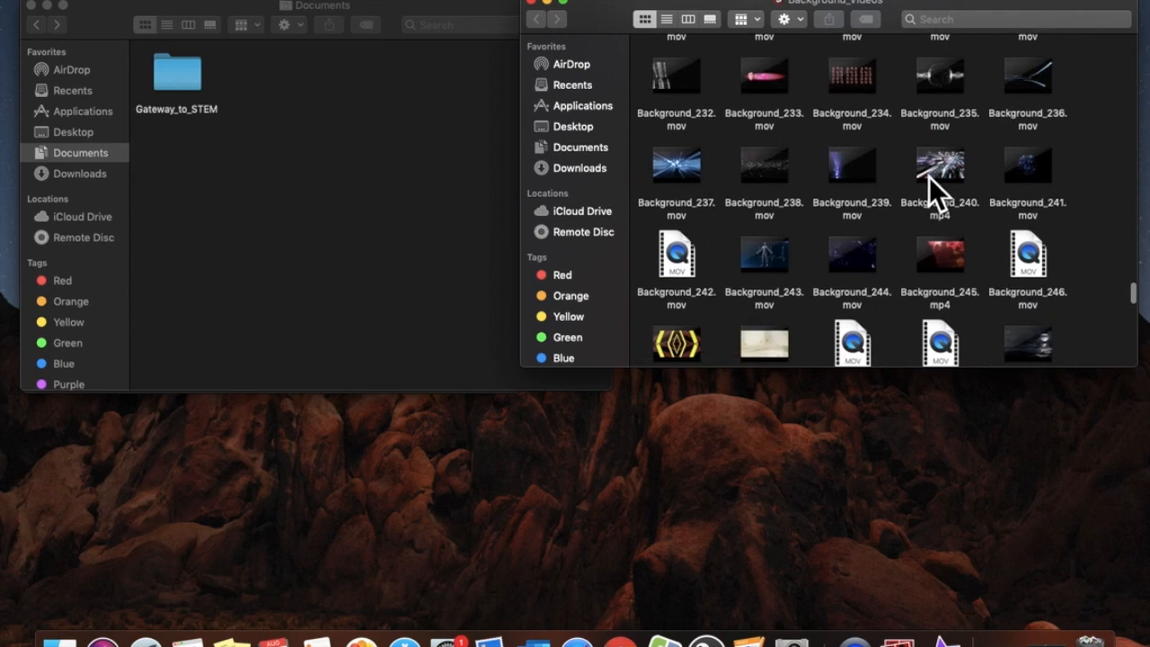
pyautogui.scroll(-12, 929, 176)
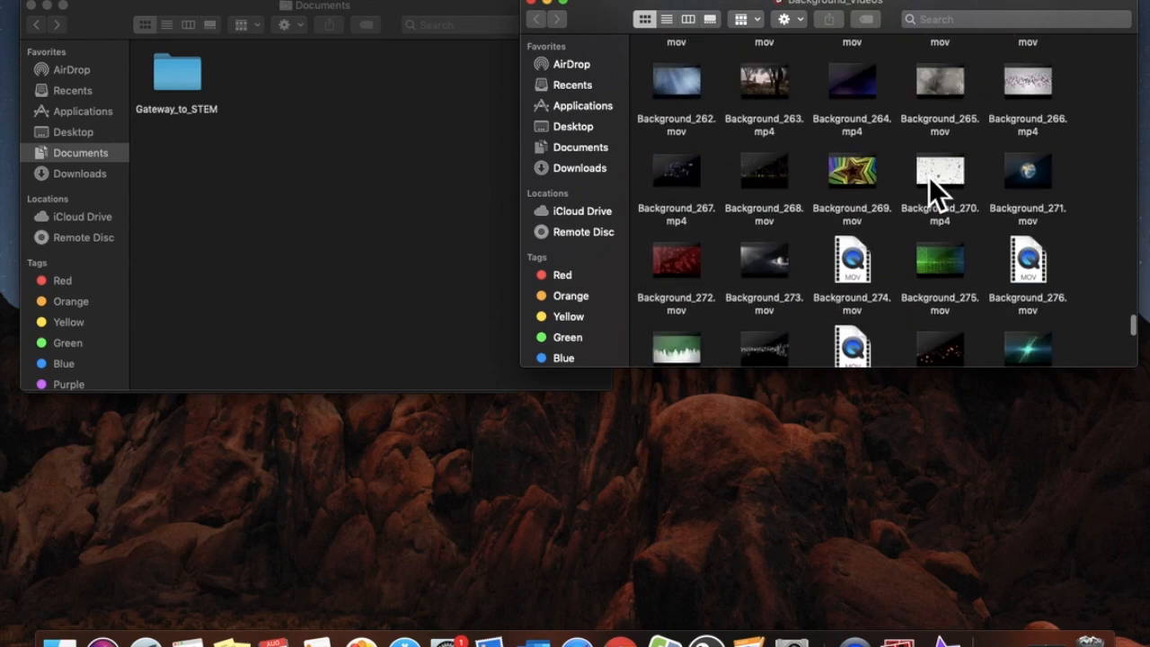
pyautogui.scroll(-5, 928, 177)
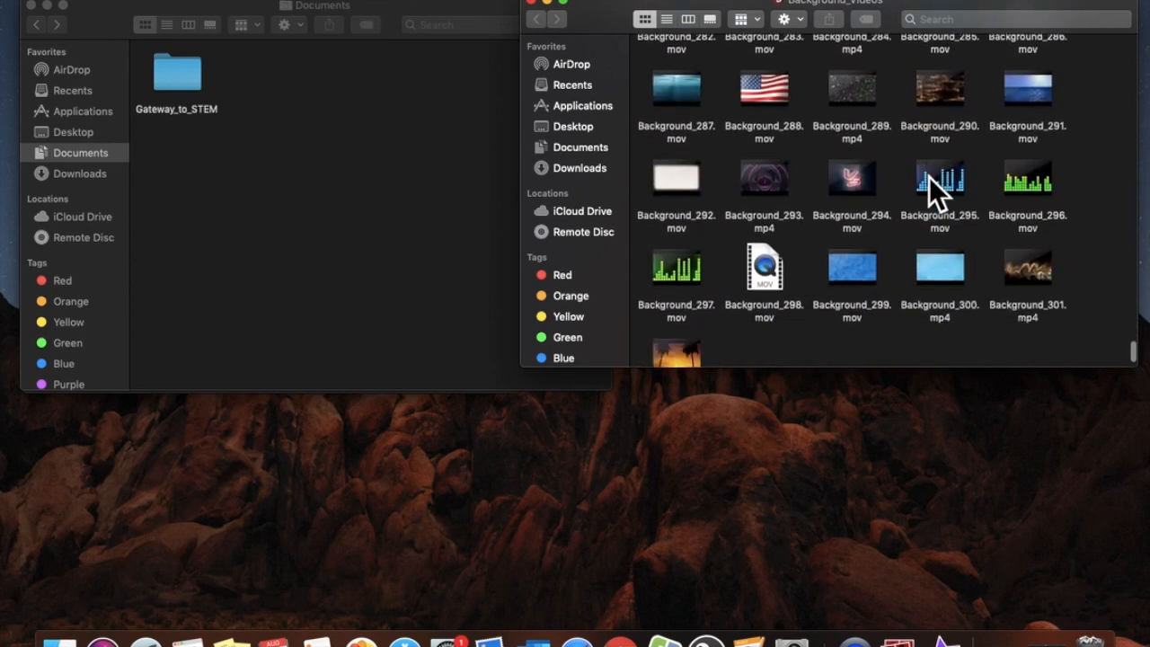
pyautogui.click(777, 183)
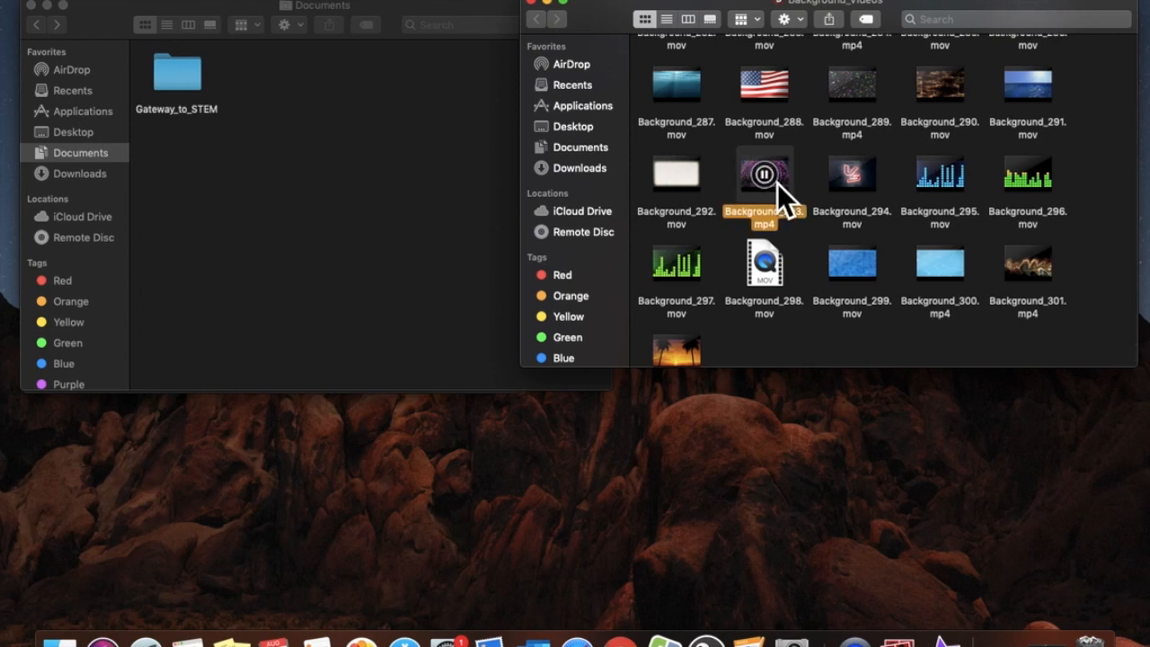
pyautogui.press('space')
pyautogui.press('space')
# Move Background_293.mp4 into Documents and close the Background_Videos window
pyautogui.click(582, 176)
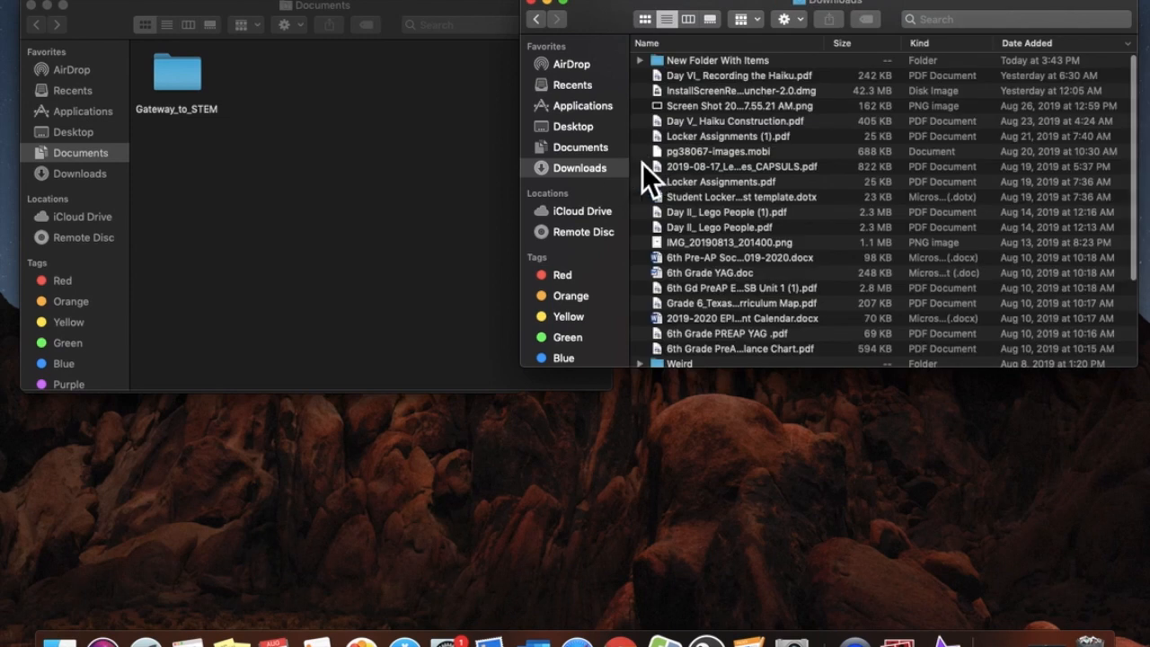
pyautogui.click(541, 26)
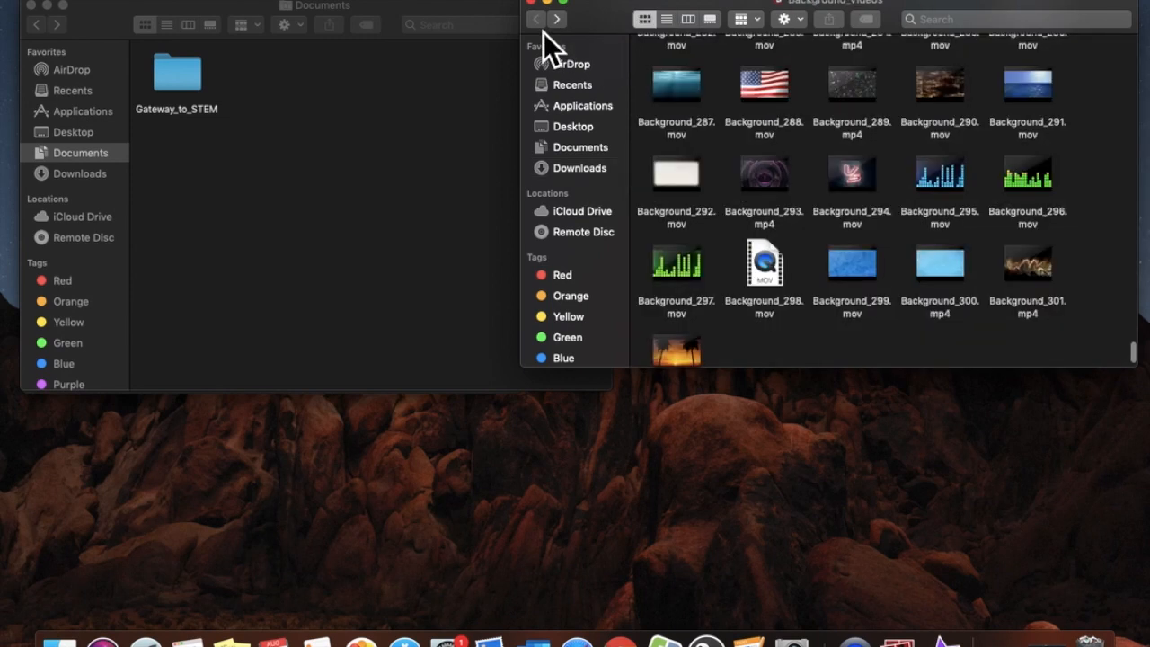
pyautogui.moveTo(765, 189); pyautogui.dragTo(289, 138)
pyautogui.click(377, 117)
pyautogui.click(580, 3)
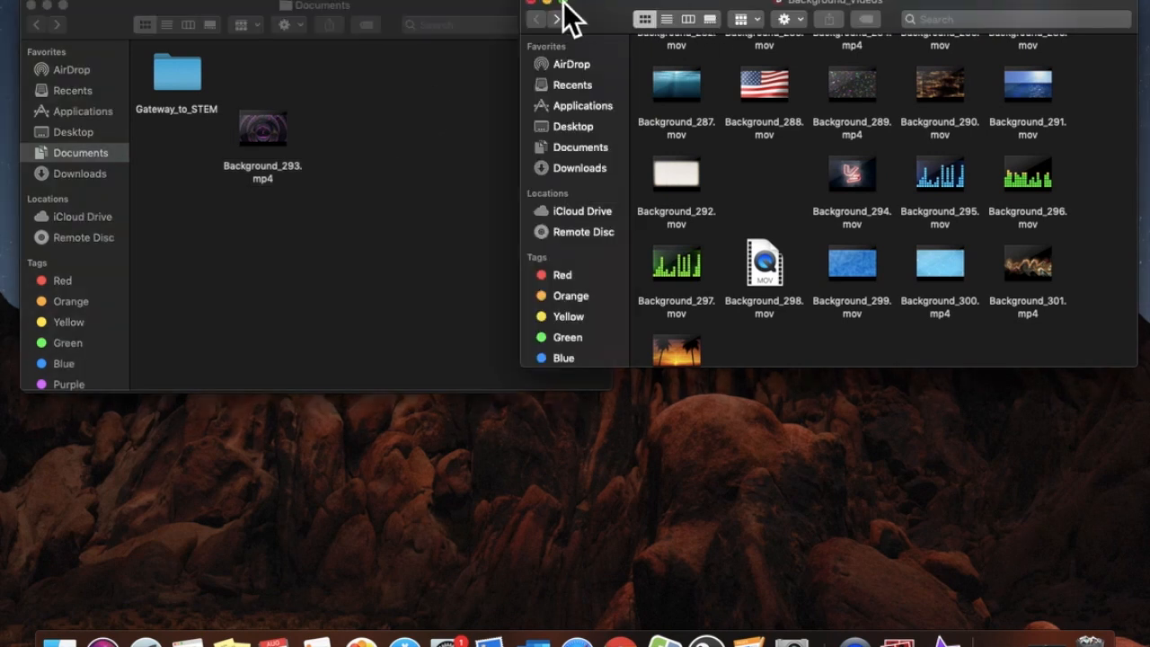
pyautogui.click(531, 4)
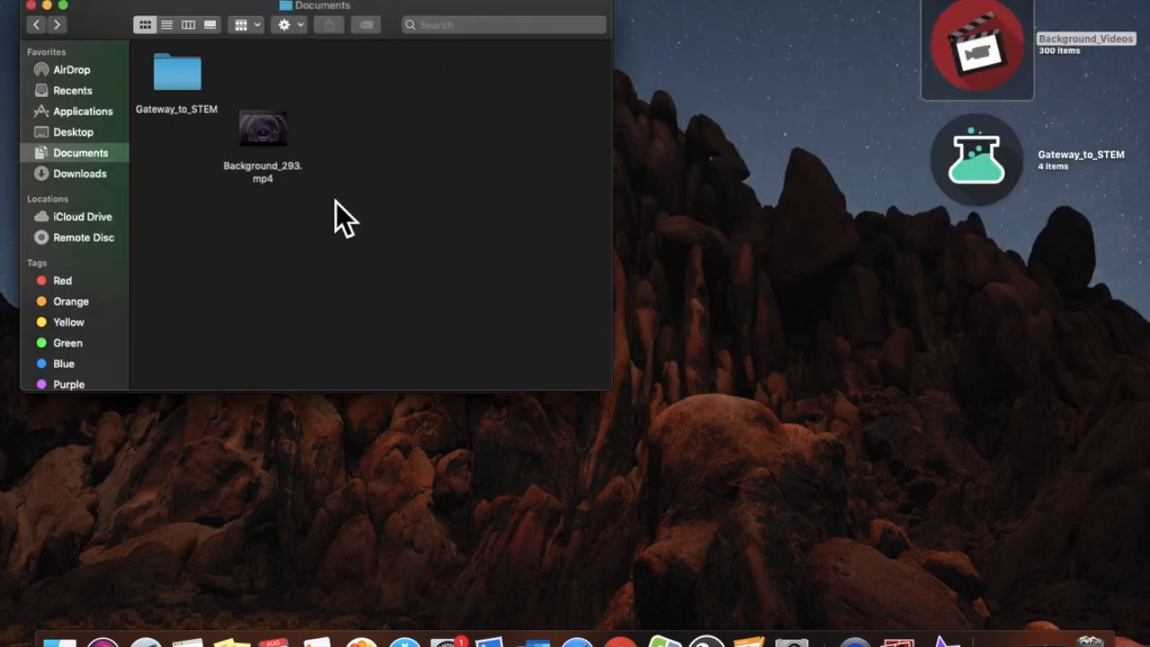
pyautogui.moveTo(285, 137)
pyautogui.mouseDown()
pyautogui.moveTo(315, 155)
pyautogui.moveTo(240, 185)
pyautogui.moveTo(267, 191)
pyautogui.moveTo(223, 106)
pyautogui.moveTo(198, 89)
pyautogui.moveTo(266, 144)
pyautogui.mouseUp()
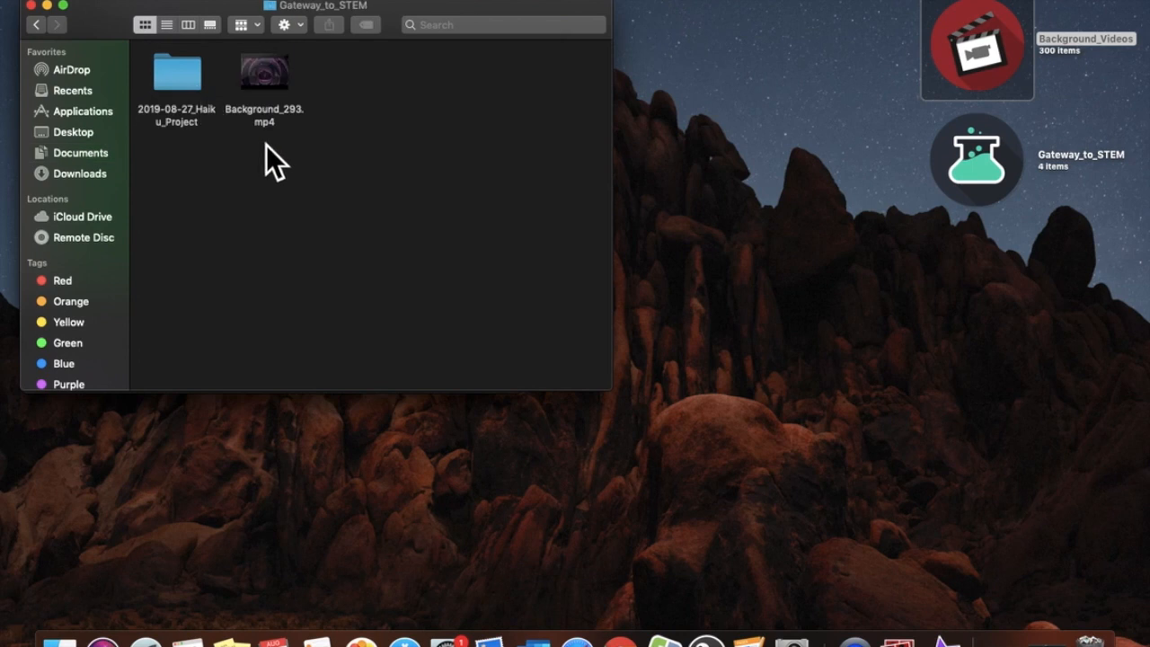
# Move Background_293.mp4 into 2019-08-27_Haiku_Project beside the movie file and launch iMovie
pyautogui.moveTo(277, 75); pyautogui.dragTo(198, 91)
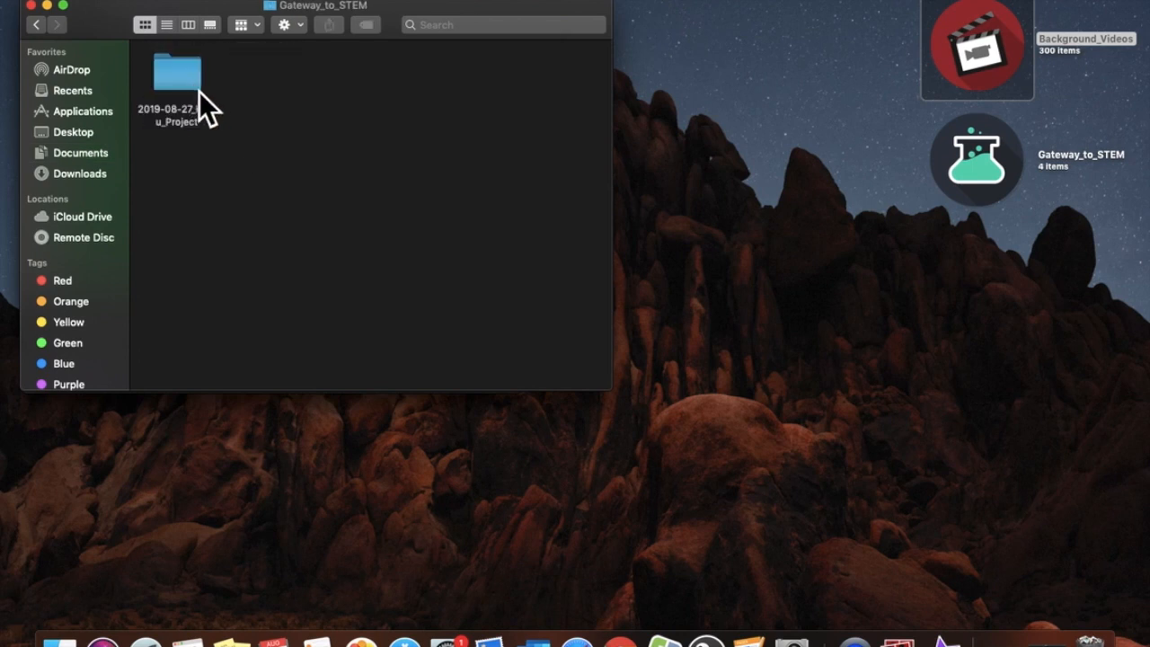
pyautogui.doubleClick(199, 91)
pyautogui.click(353, 141)
pyautogui.moveTo(348, 118); pyautogui.dragTo(306, 136)
pyautogui.moveTo(188, 13); pyautogui.dragTo(697, 17)
pyautogui.click(506, 7)
pyautogui.click(943, 639)
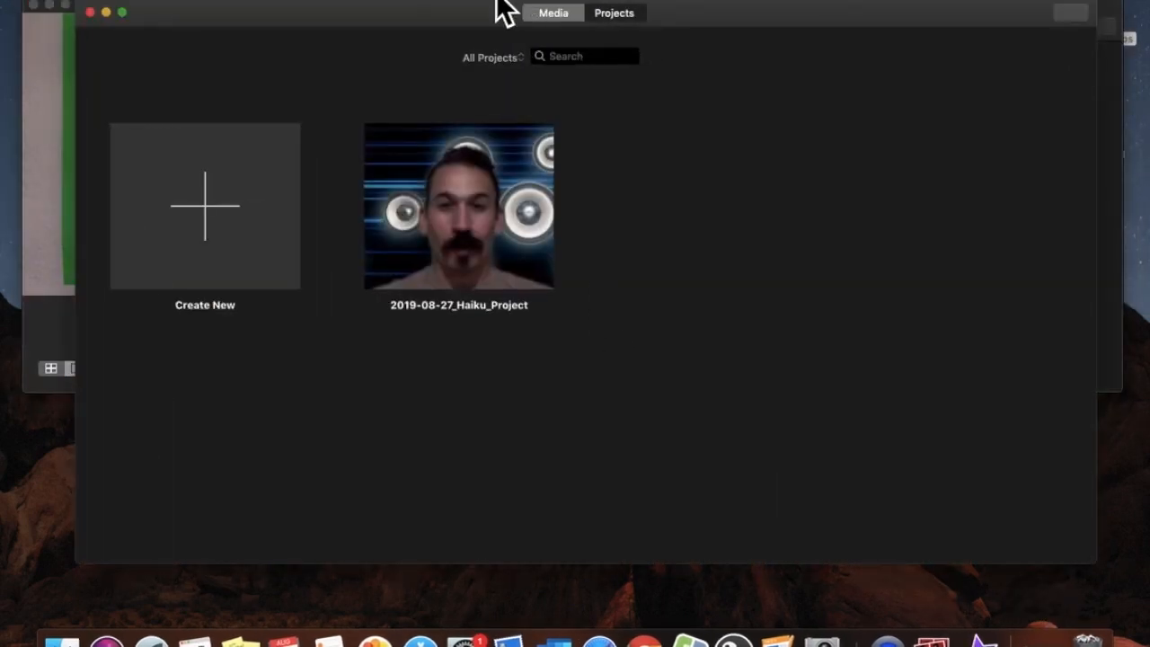
# Reposition the iMovie window and create a new Movie project, not a trailer
pyautogui.moveTo(433, 42); pyautogui.dragTo(862, 47)
pyautogui.click(406, 21)
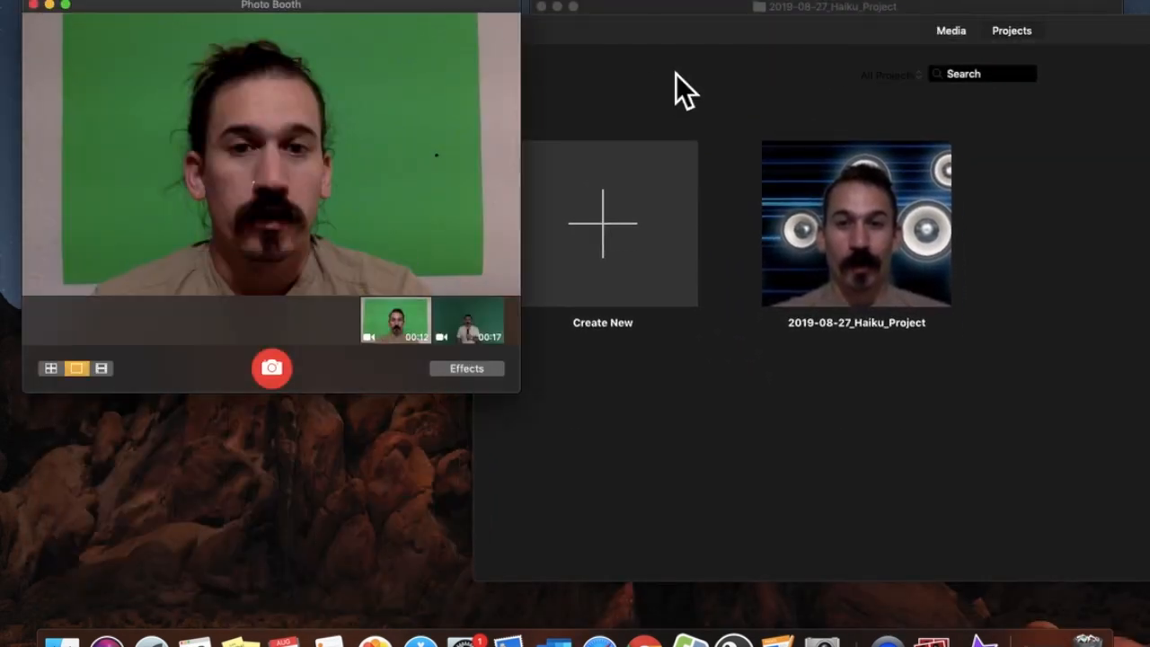
pyautogui.moveTo(829, 38); pyautogui.dragTo(378, 11)
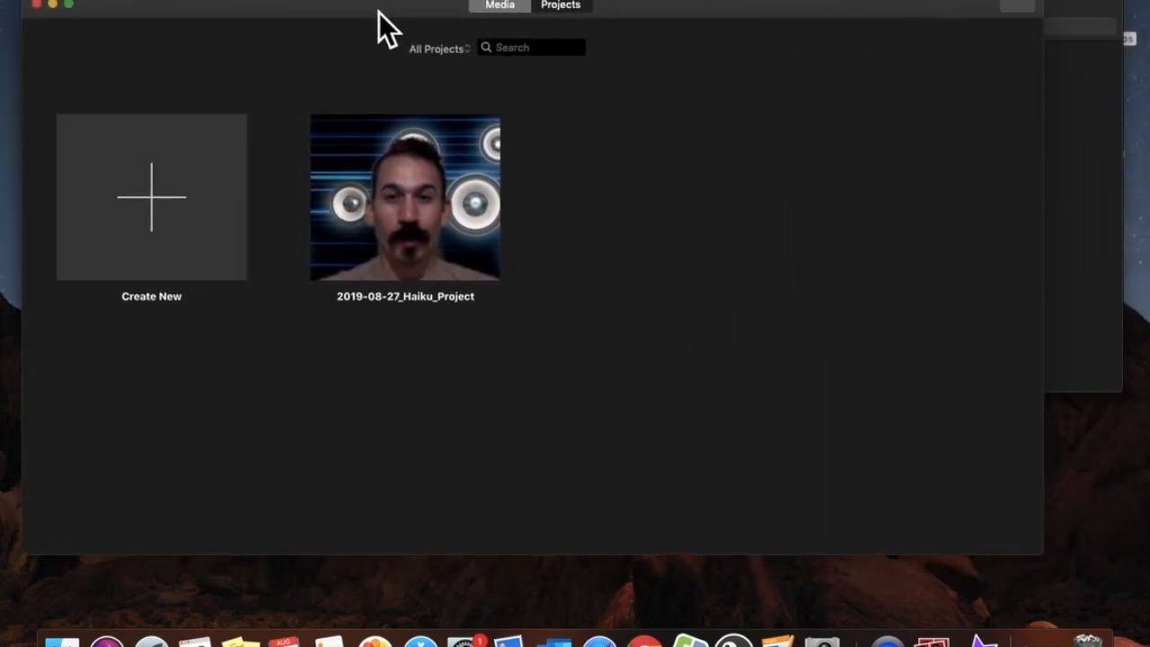
pyautogui.click(196, 199)
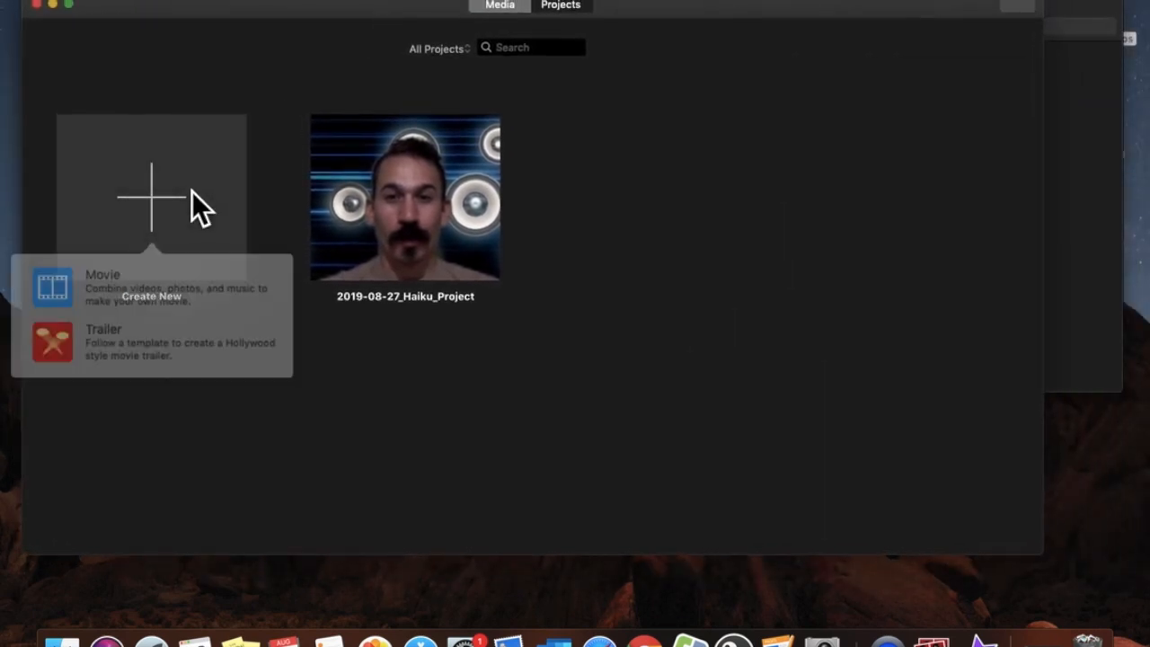
pyautogui.click(127, 289)
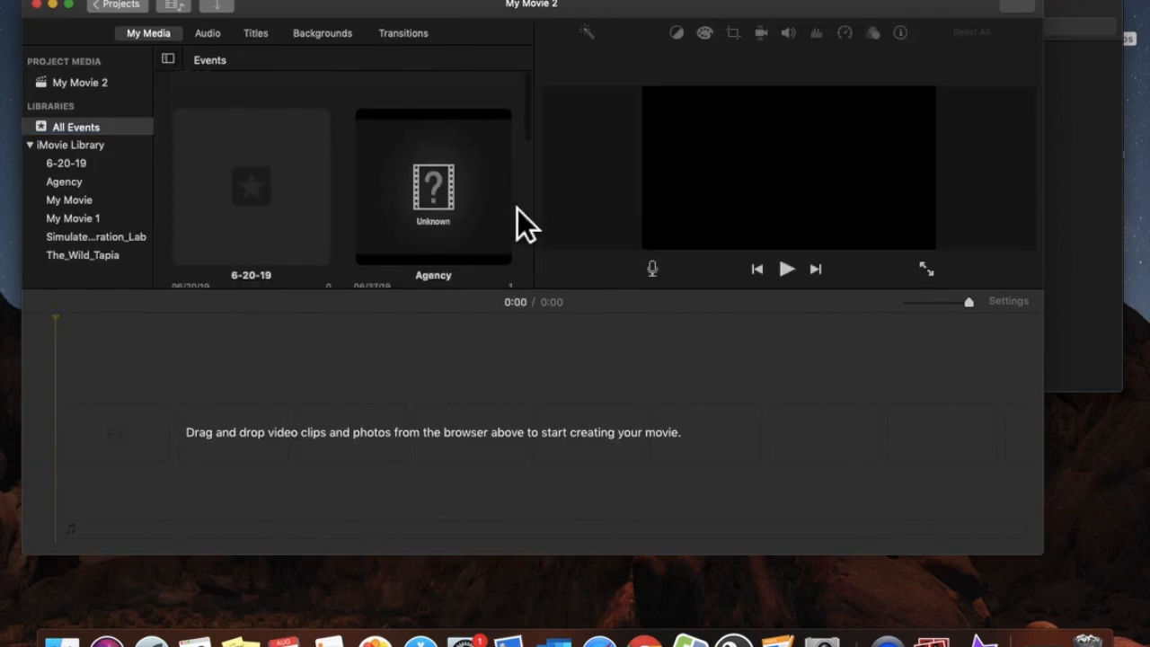
pyautogui.click(1086, 117)
# Drag Background_293.mp4 into the timeline, then the 3.59 PM speaker recording above it
pyautogui.moveTo(856, 27); pyautogui.dragTo(895, 17)
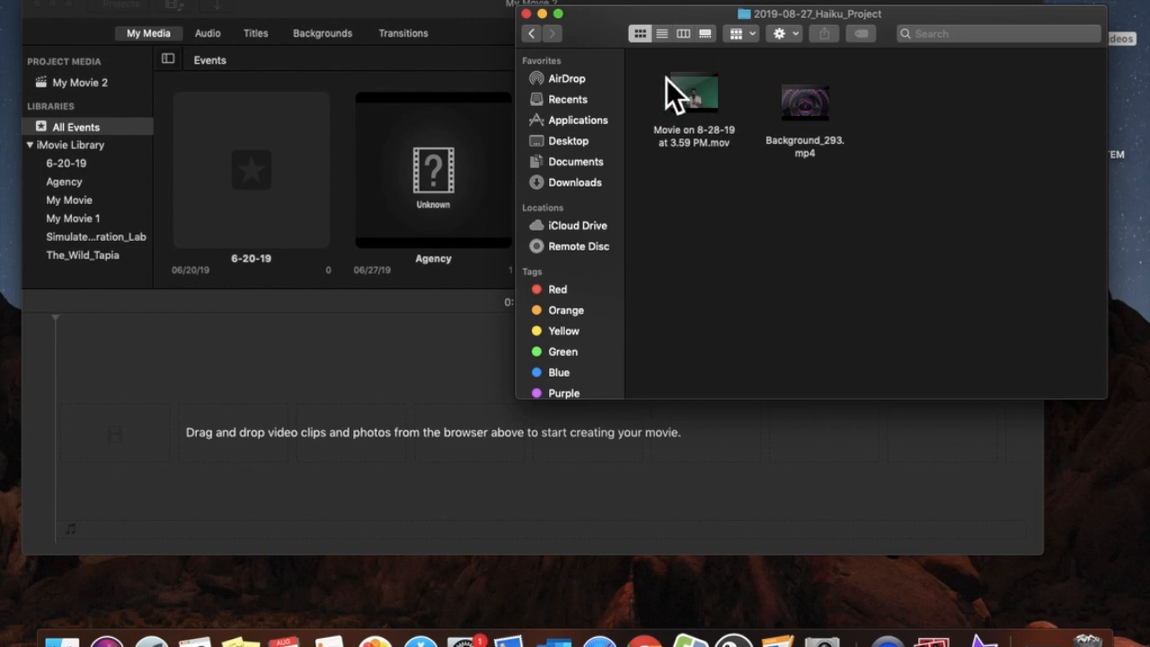
pyautogui.moveTo(685, 88)
pyautogui.moveTo(827, 119); pyautogui.dragTo(118, 448)
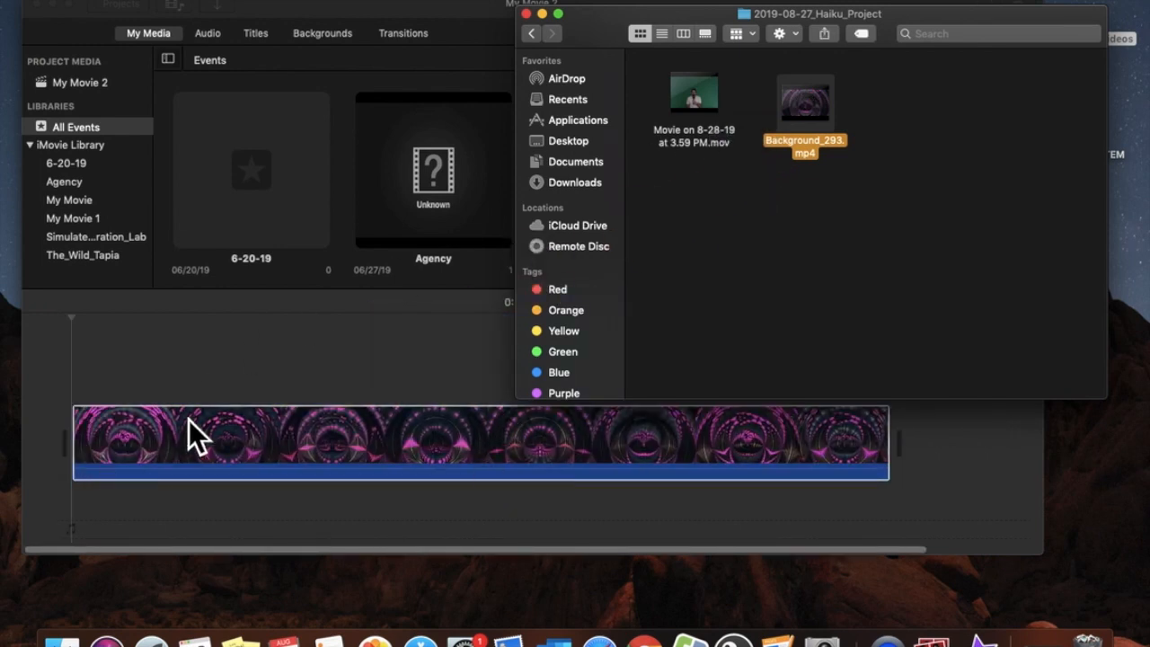
pyautogui.moveTo(719, 96); pyautogui.dragTo(88, 378)
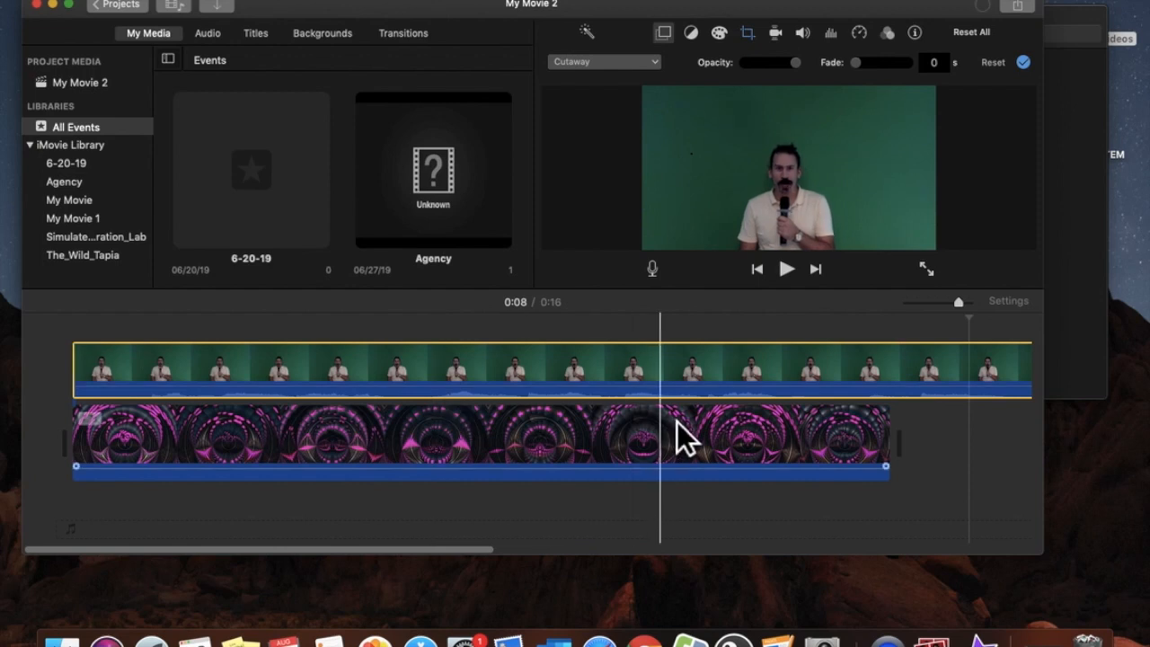
# Zoom out the timeline and slow the pink tunnel background clip to 50%
pyautogui.hscroll(2, 901, 448)
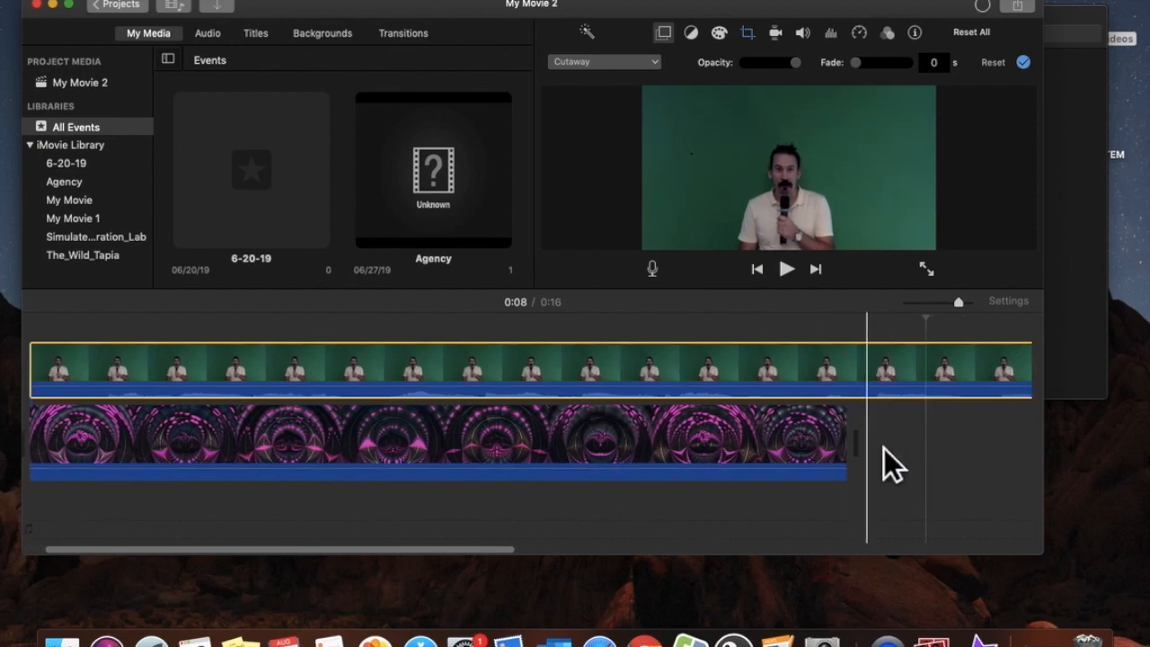
pyautogui.hscroll(5, 883, 448)
pyautogui.hscroll(10, 907, 442)
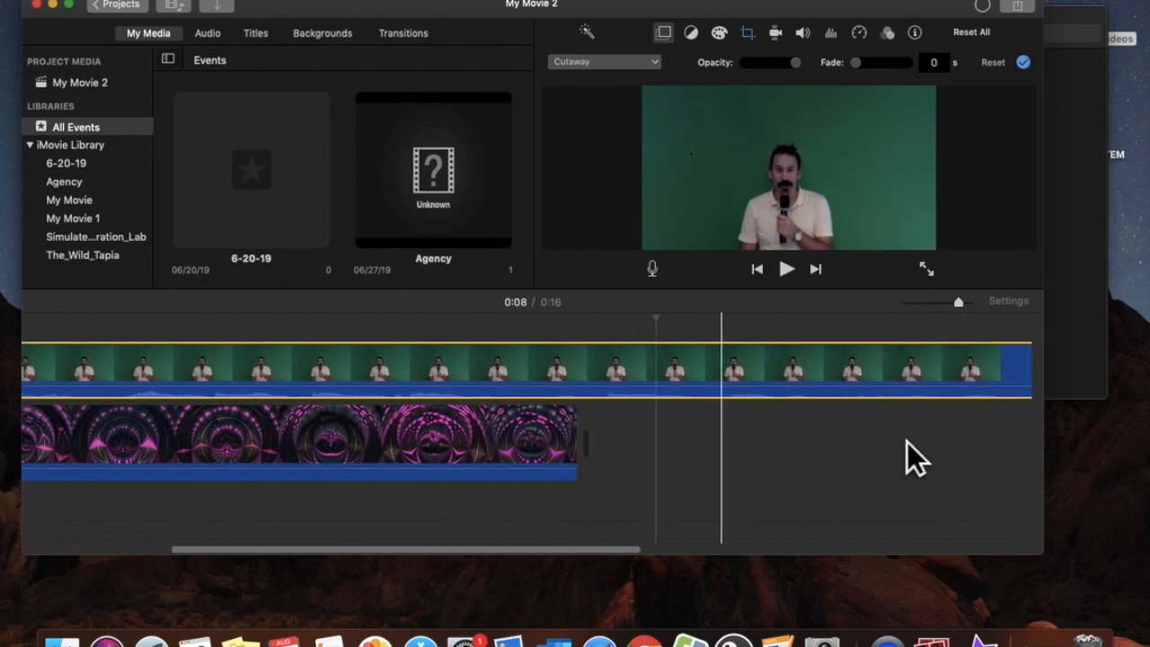
pyautogui.moveTo(972, 313); pyautogui.dragTo(953, 314)
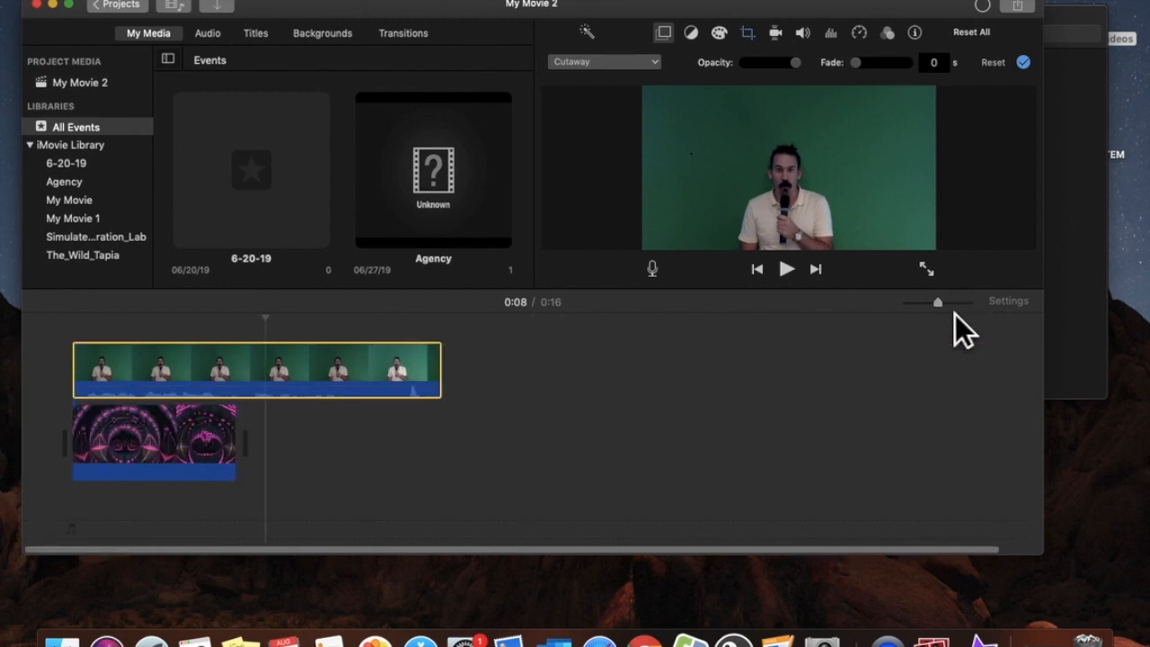
pyautogui.click(222, 446)
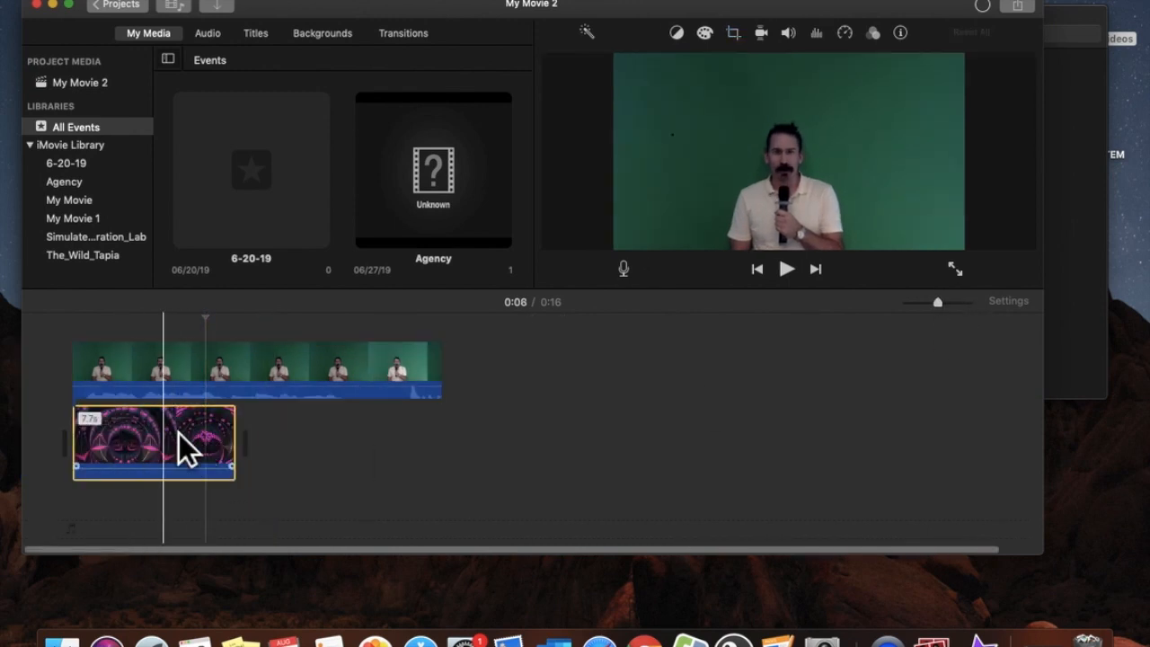
pyautogui.click(232, 2)
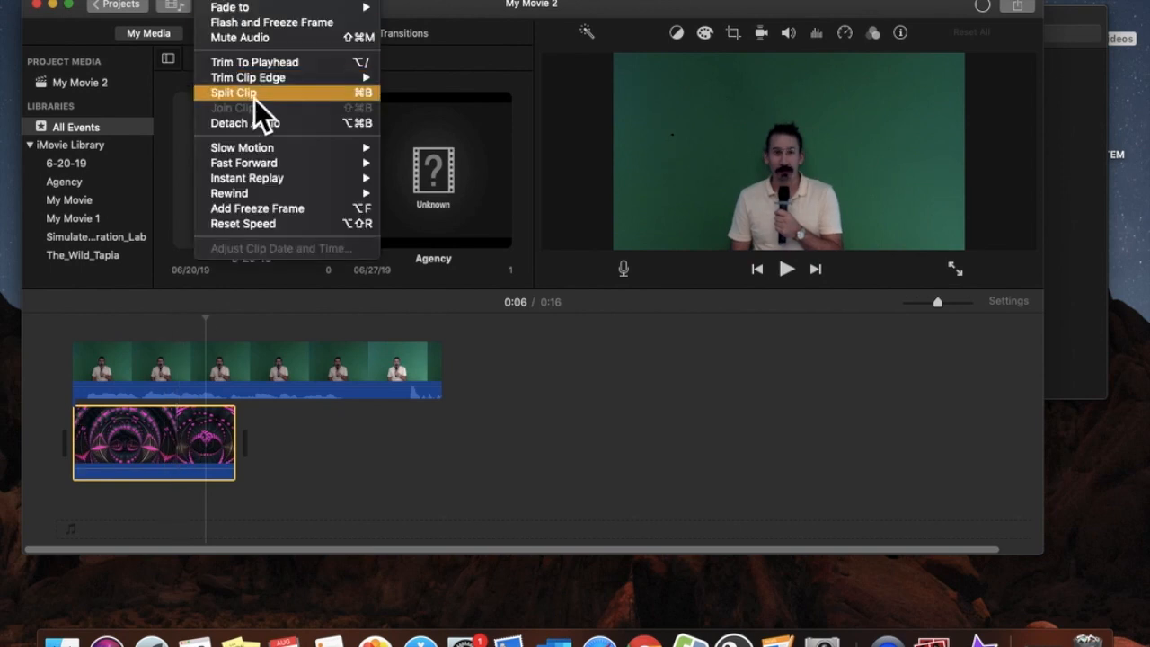
pyautogui.moveTo(263, 151)
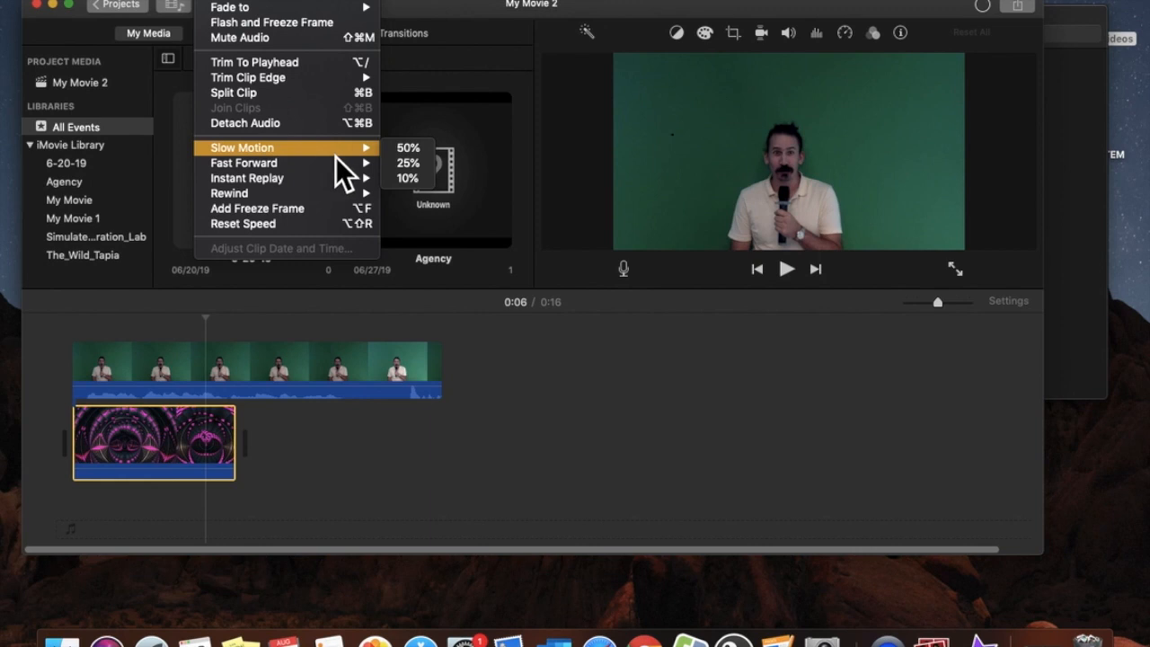
pyautogui.click(401, 151)
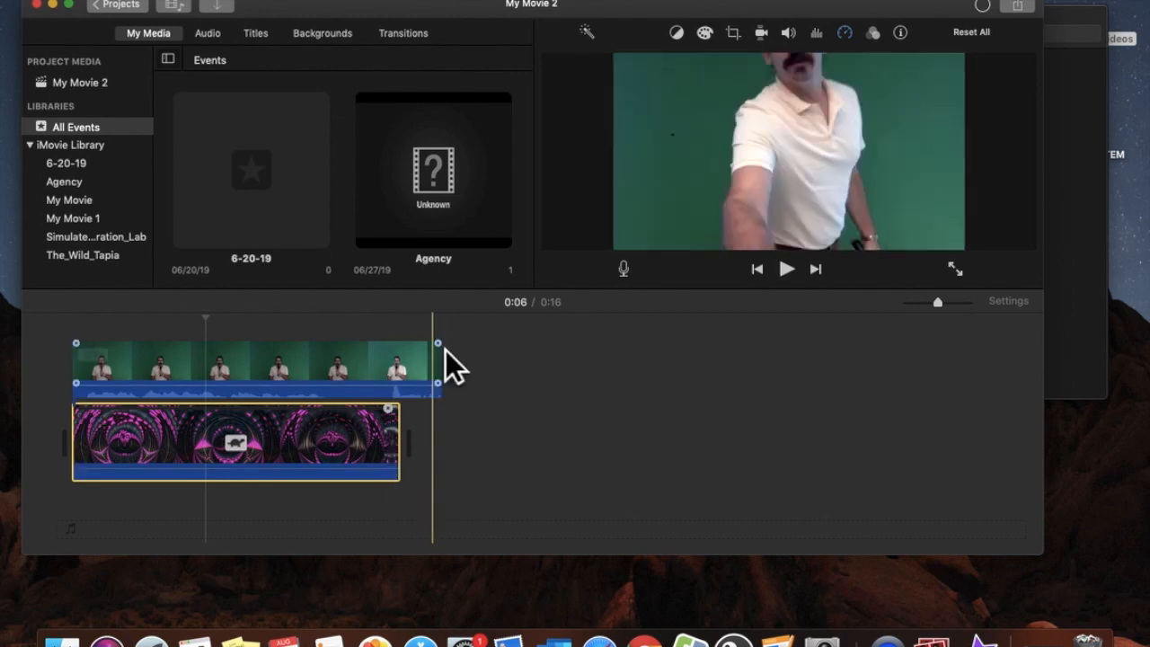
# Try 10% slow motion, undo the slowdowns, then set the background clip to 25%
pyautogui.click(230, 1)
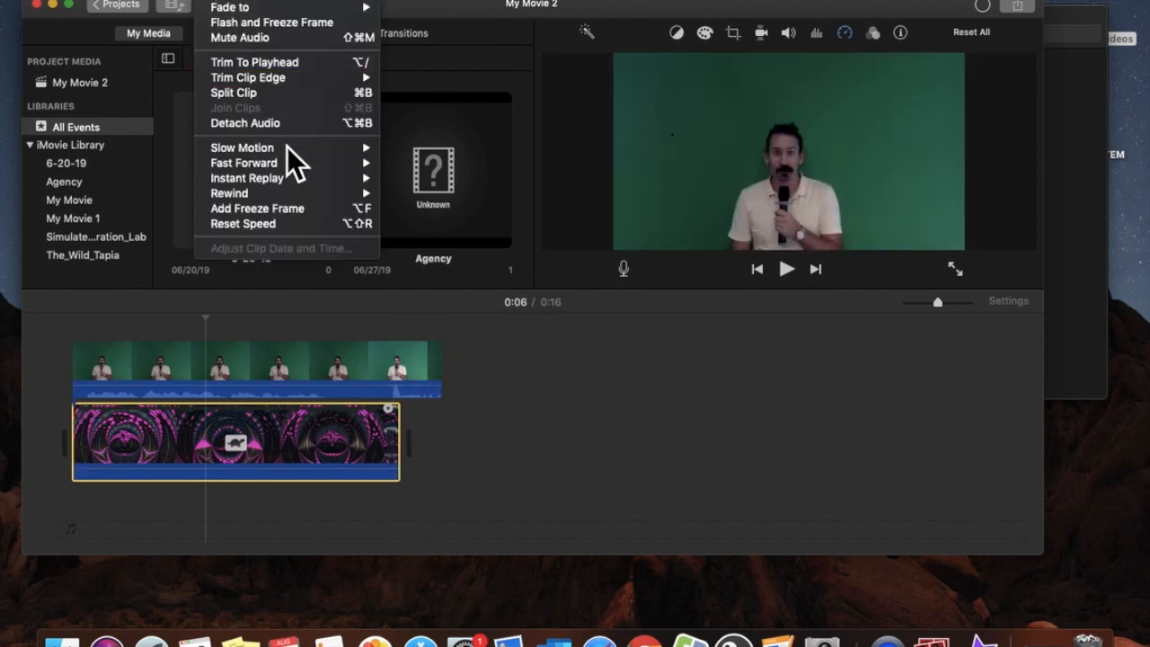
pyautogui.moveTo(289, 149)
pyautogui.click(415, 181)
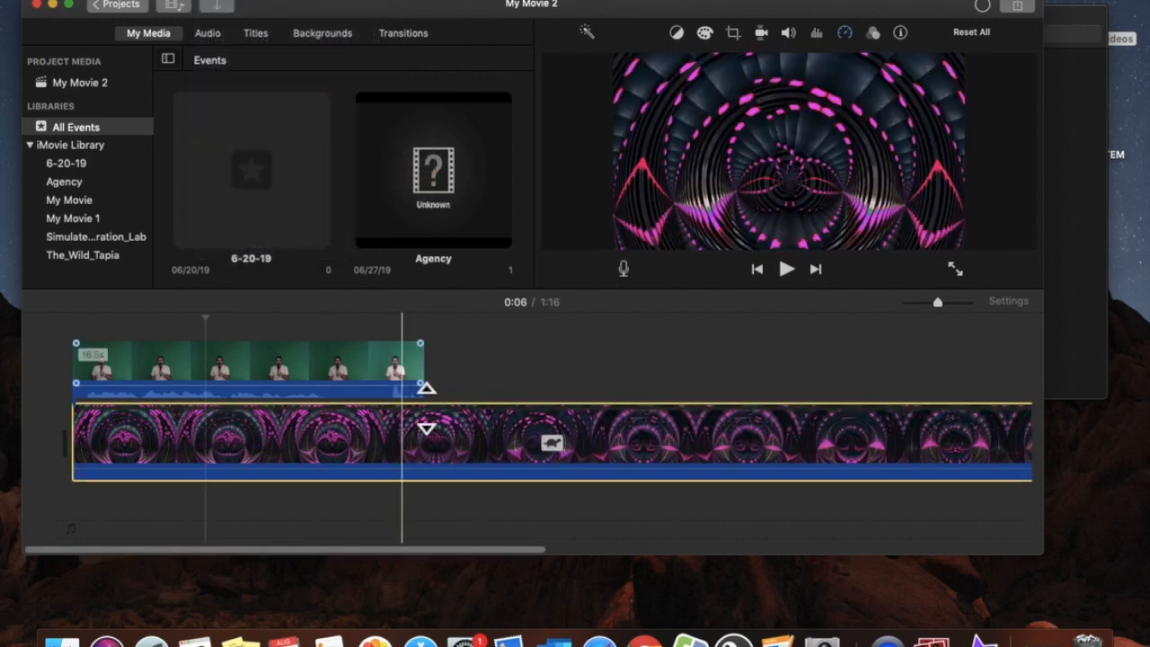
pyautogui.press('super+minus')
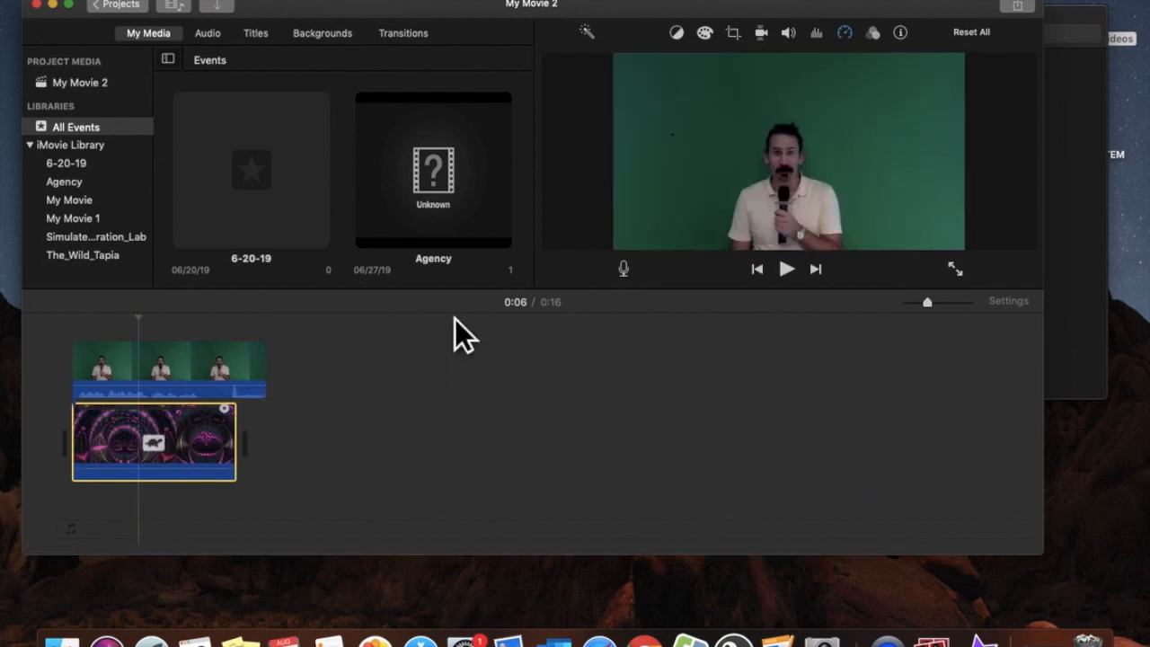
pyautogui.press('super+z')
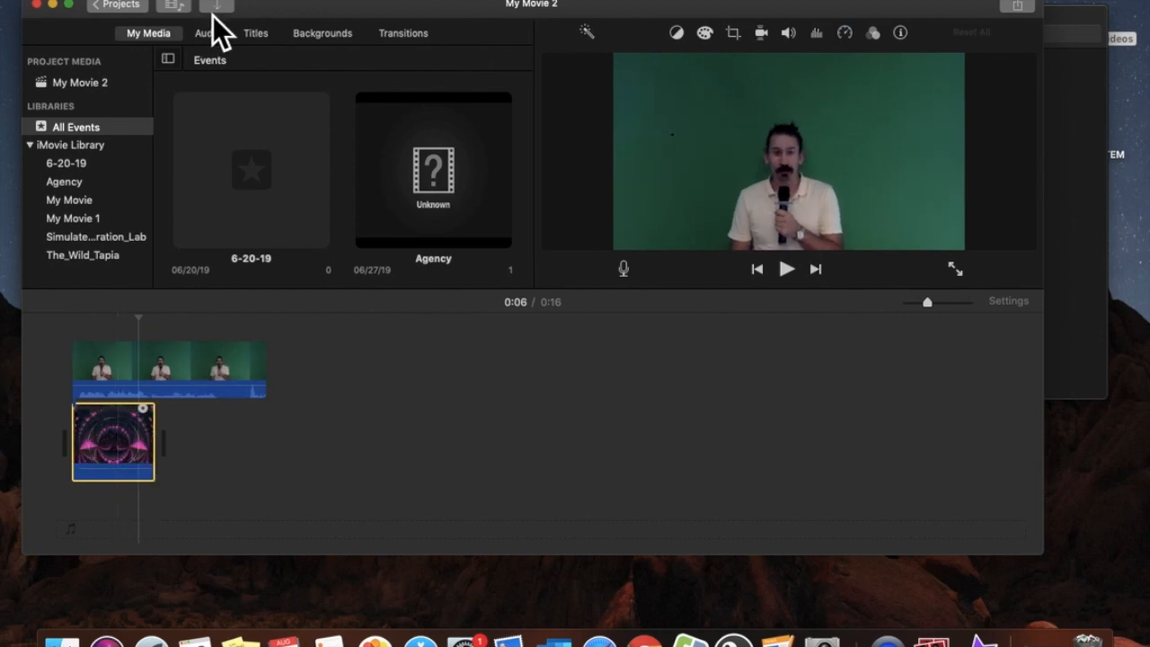
pyautogui.click(215, 0)
pyautogui.moveTo(331, 148)
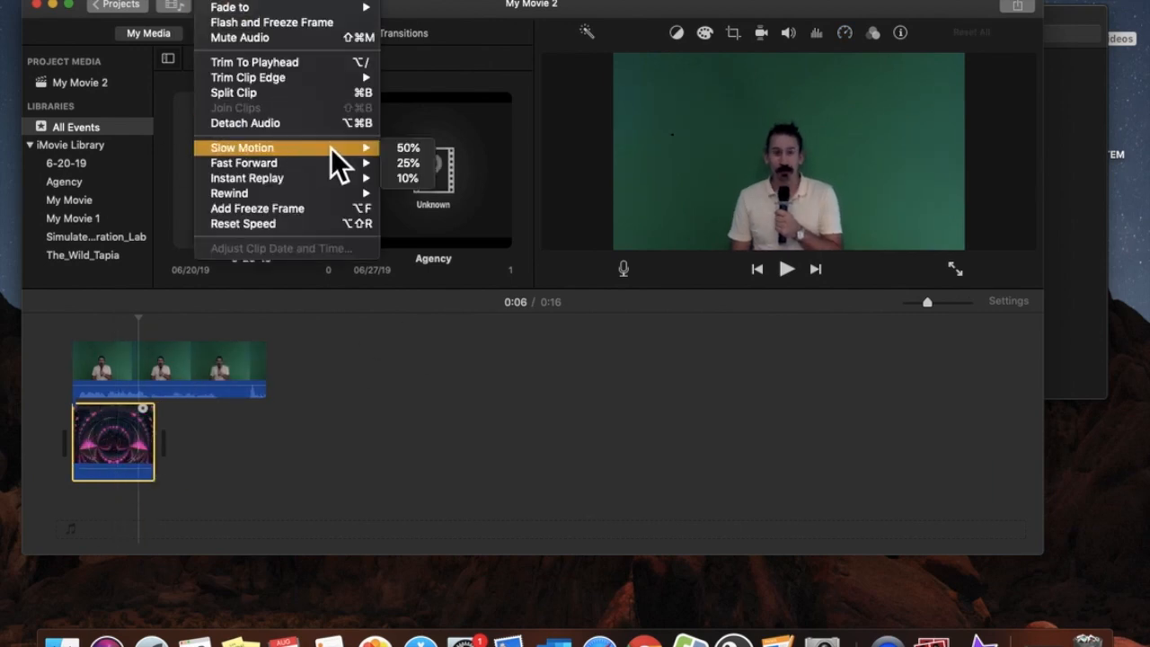
pyautogui.click(408, 166)
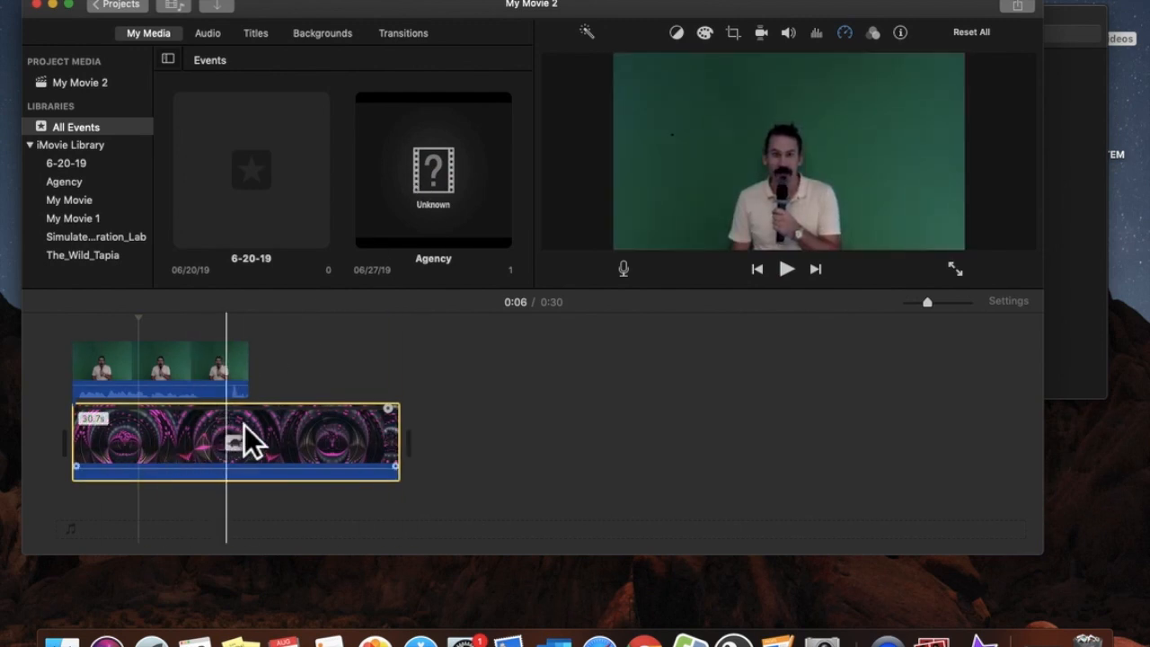
# Trim the ends of the background and speaker clips so both stop at about 15.6s
pyautogui.click(420, 460)
pyautogui.moveTo(420, 461); pyautogui.dragTo(269, 462)
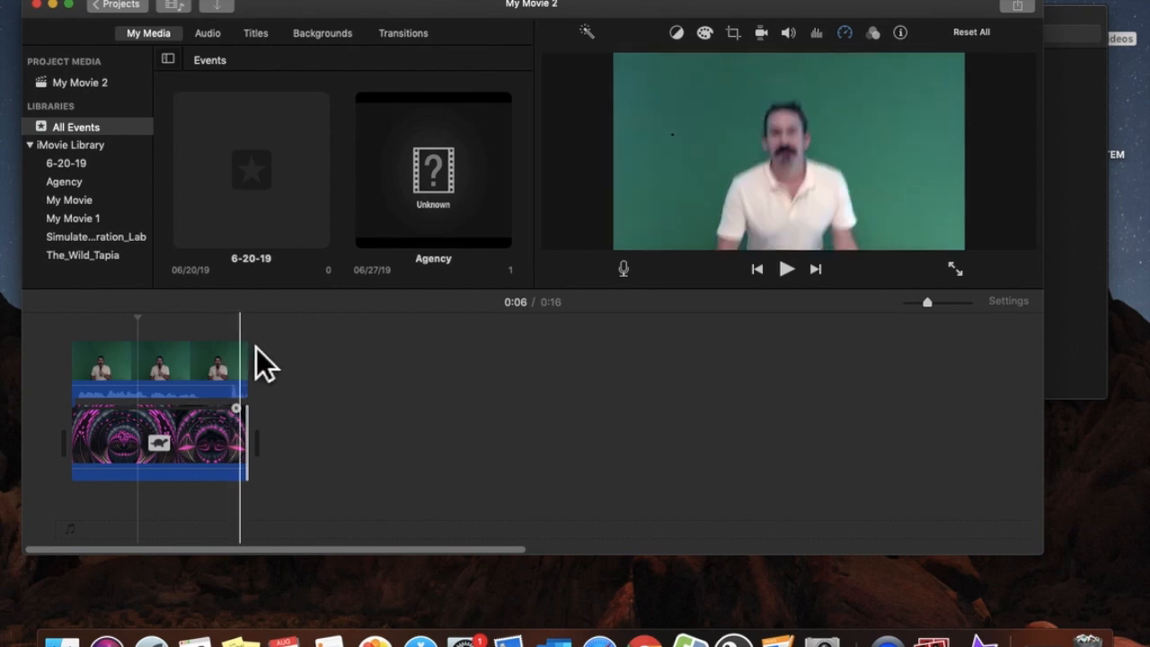
pyautogui.moveTo(265, 380); pyautogui.dragTo(259, 380)
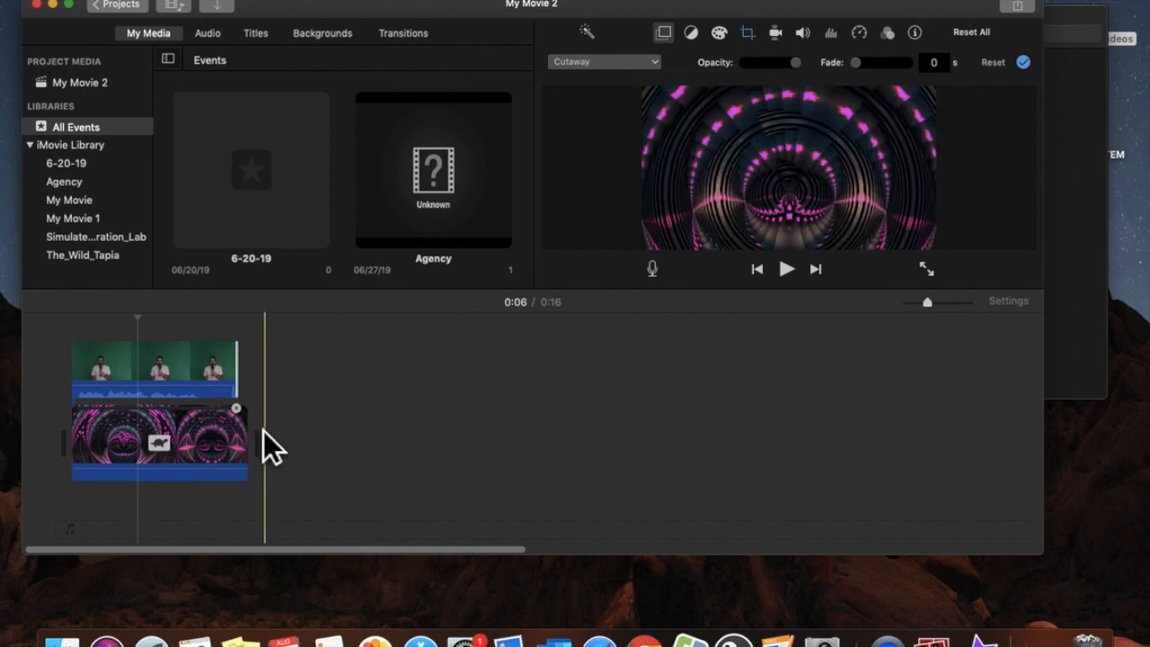
pyautogui.moveTo(257, 470); pyautogui.dragTo(259, 471)
pyautogui.click(215, 460)
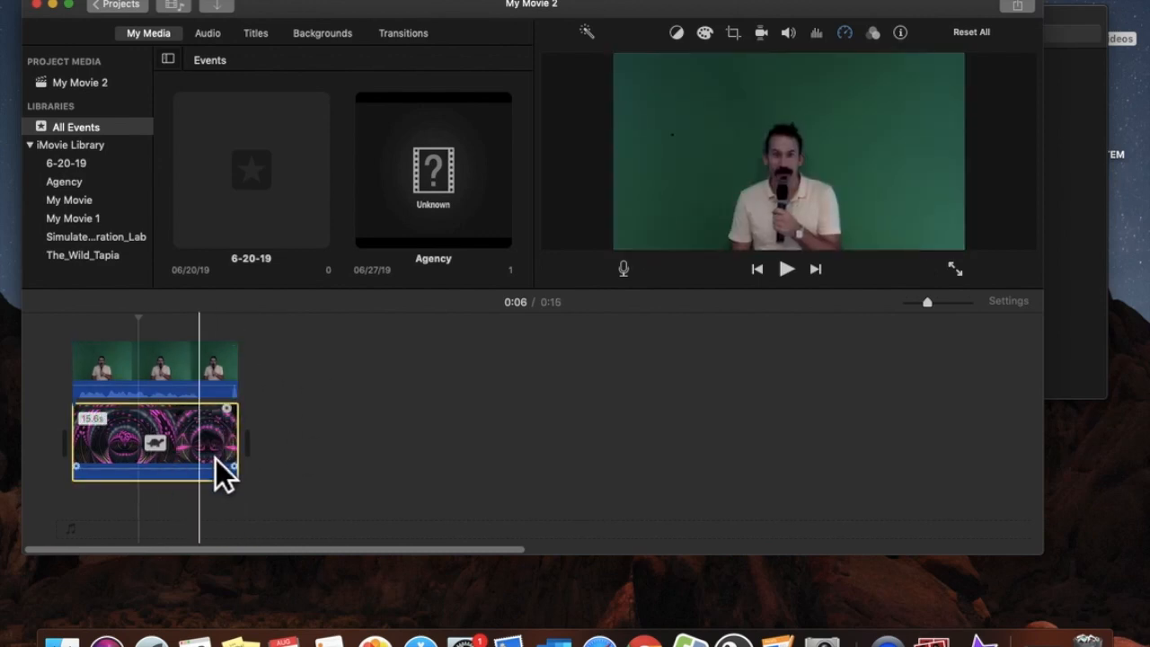
# Select the speaker clip and set its Video Overlay type to Green/Blue Screen
pyautogui.click(224, 359)
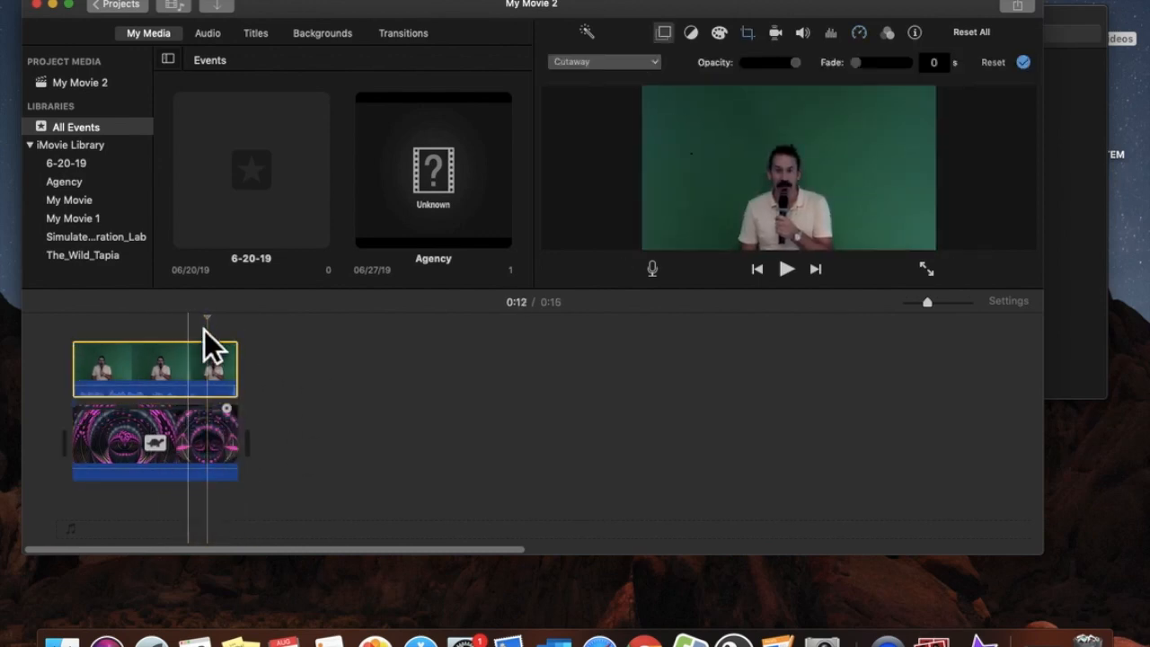
pyautogui.click(220, 432)
pyautogui.click(212, 381)
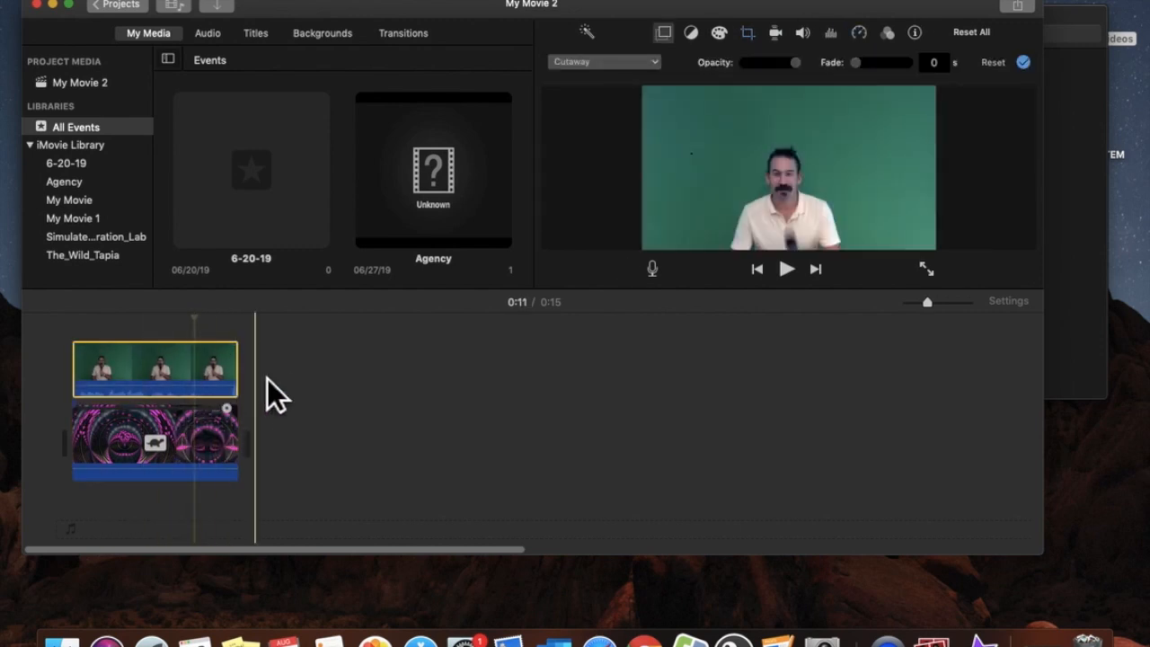
pyautogui.click(670, 45)
pyautogui.click(682, 48)
pyautogui.click(659, 65)
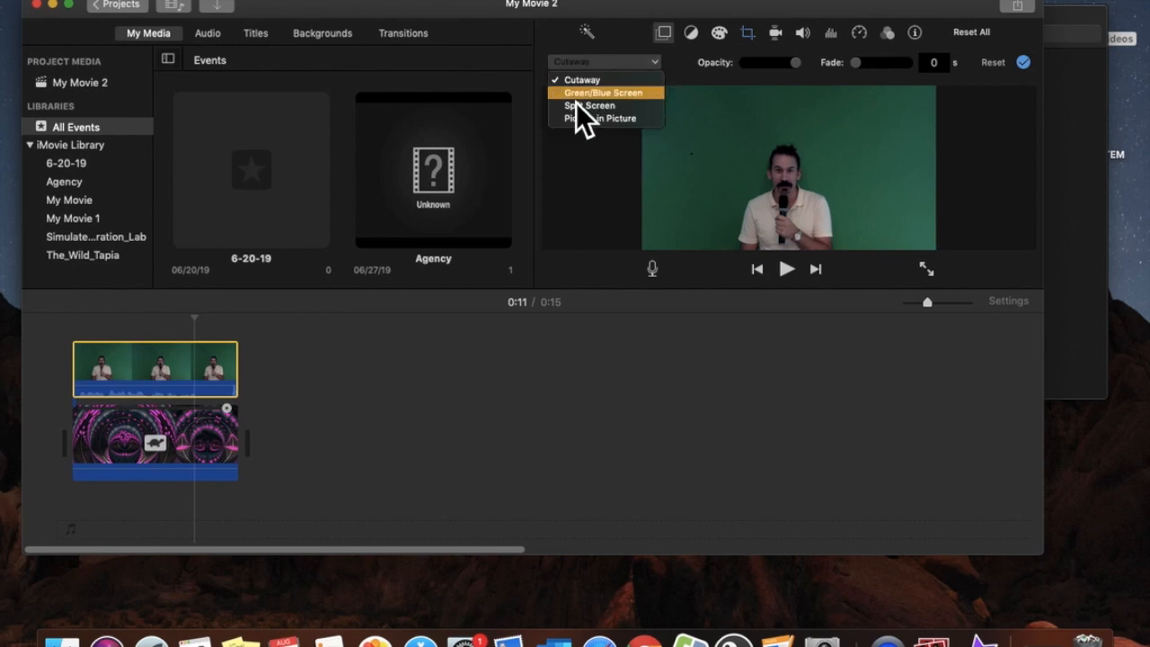
pyautogui.click(616, 98)
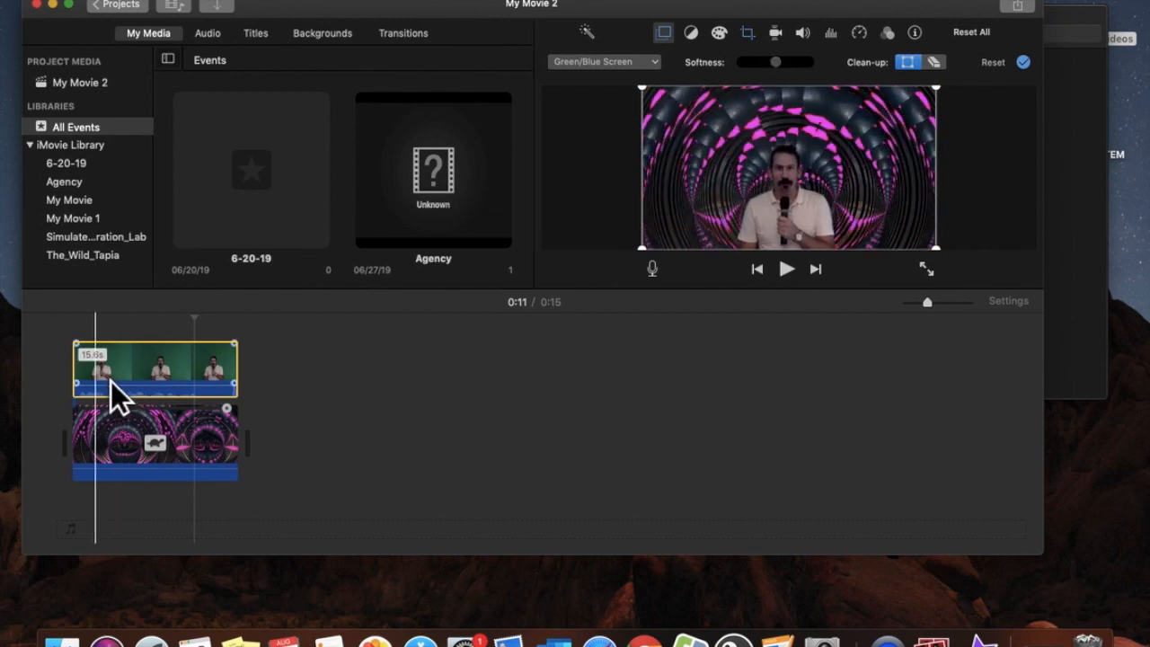
# Crop the speaker clip to fill, shrinking and centring the crop frame on him
pyautogui.click(761, 41)
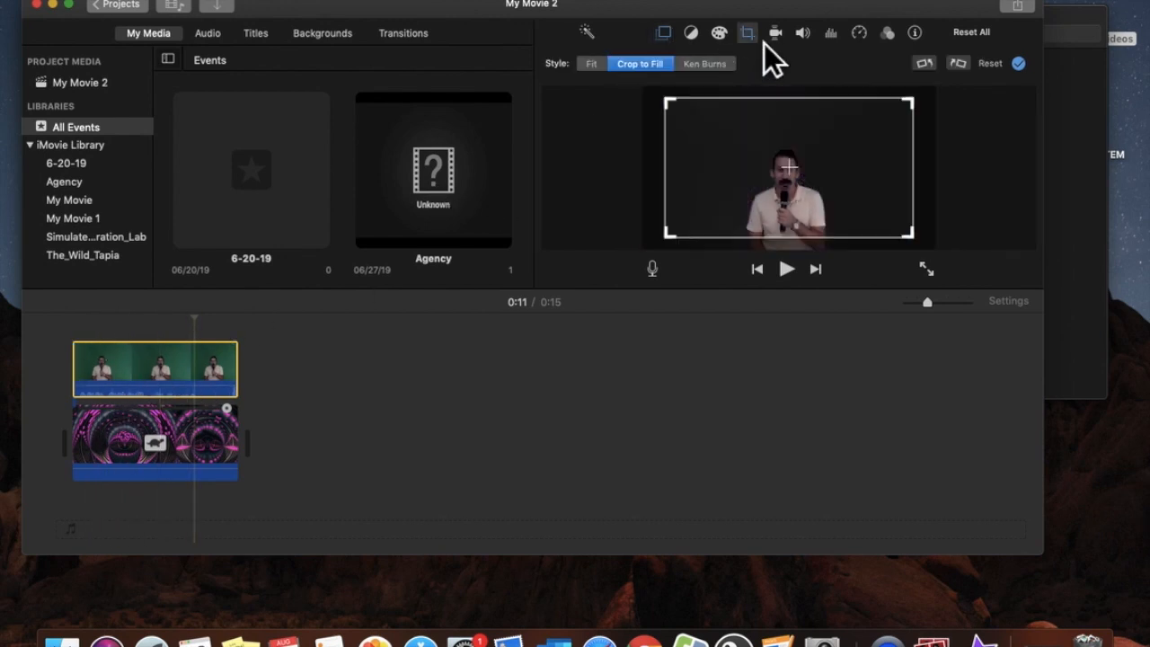
pyautogui.moveTo(934, 116); pyautogui.dragTo(880, 159)
pyautogui.moveTo(824, 190); pyautogui.dragTo(842, 199)
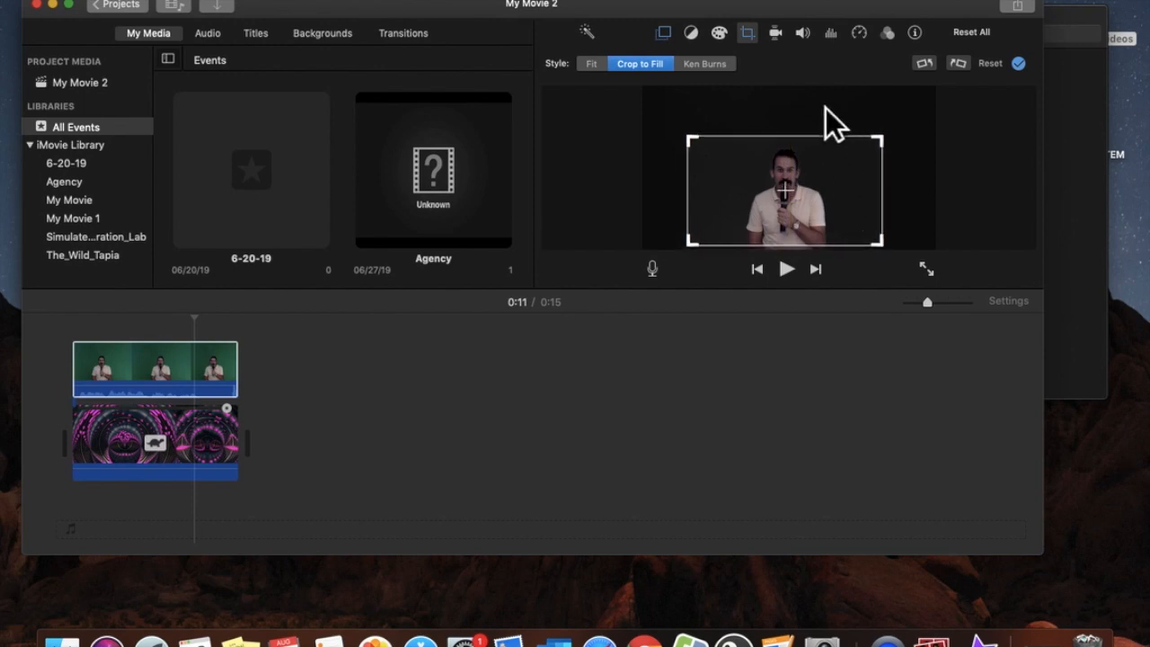
pyautogui.click(757, 36)
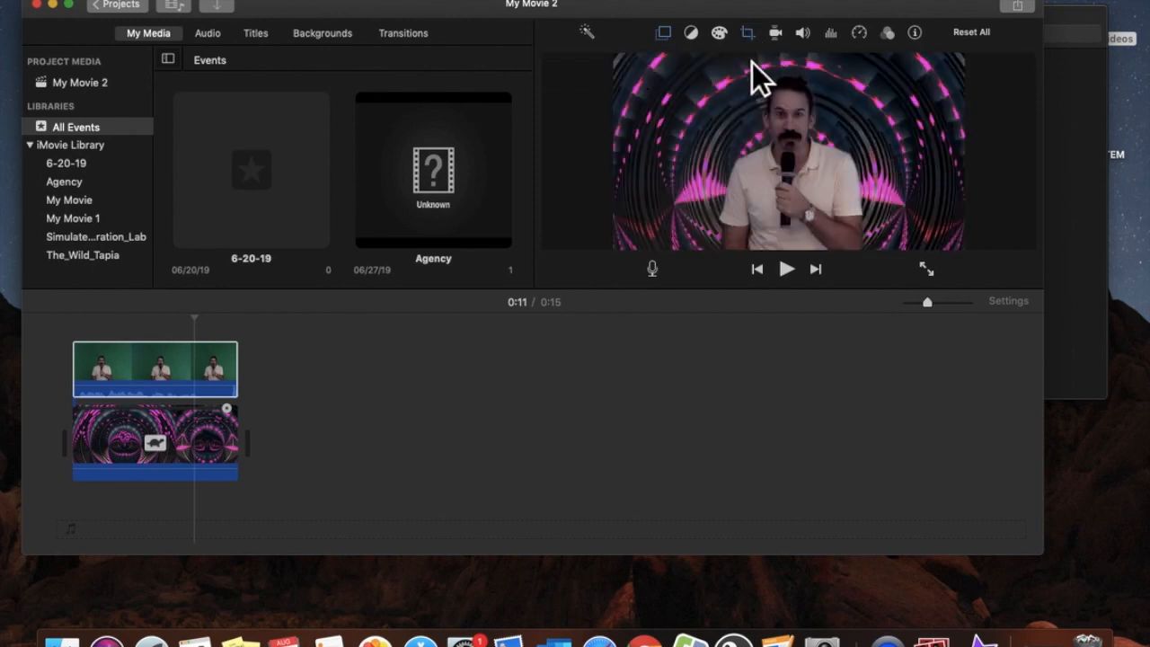
pyautogui.click(179, 380)
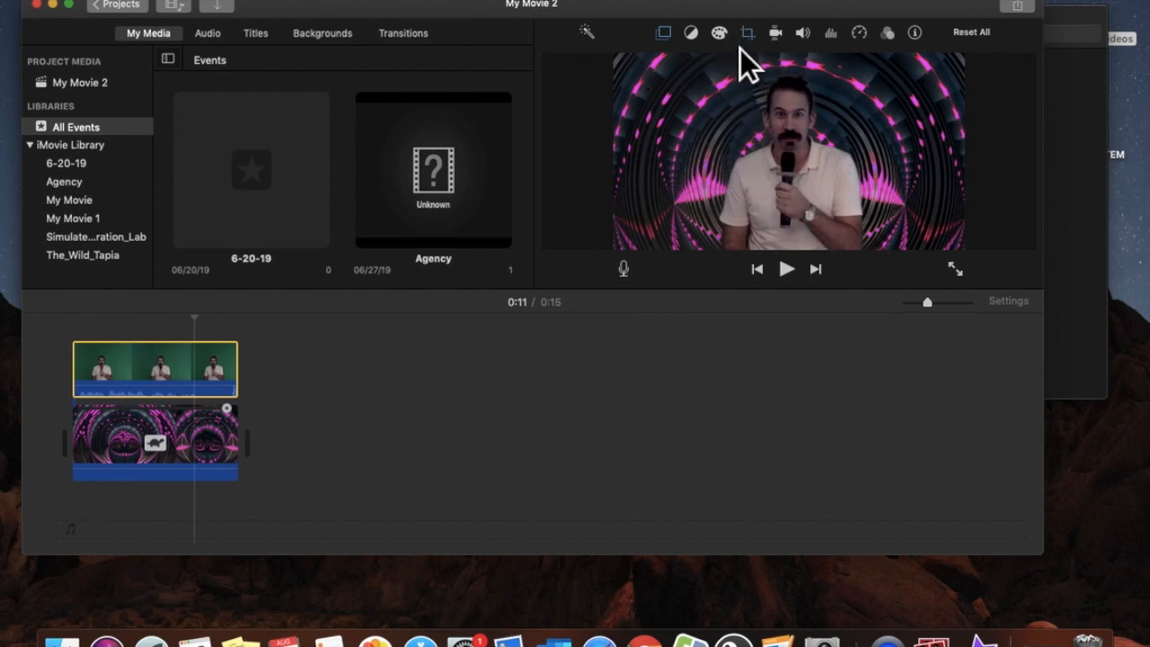
# Lower the speaker clip's brightness in Color Correction, ease it back slightly, and rewind to the start
pyautogui.click(720, 33)
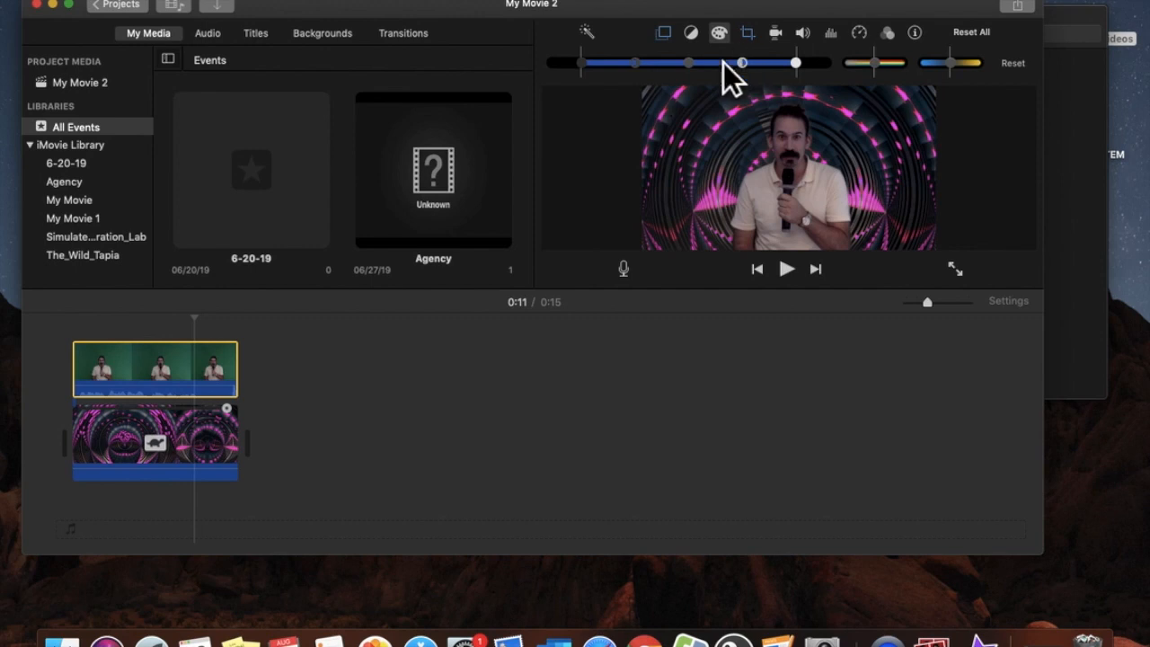
pyautogui.moveTo(808, 76); pyautogui.dragTo(749, 76)
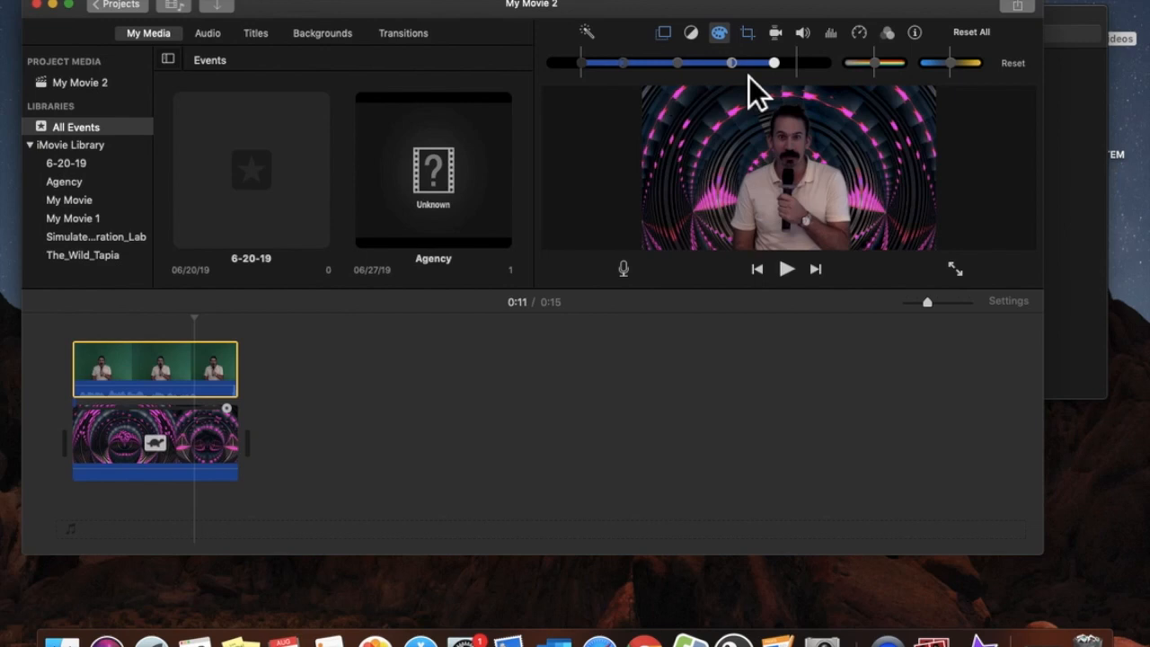
pyautogui.moveTo(702, 75); pyautogui.dragTo(710, 75)
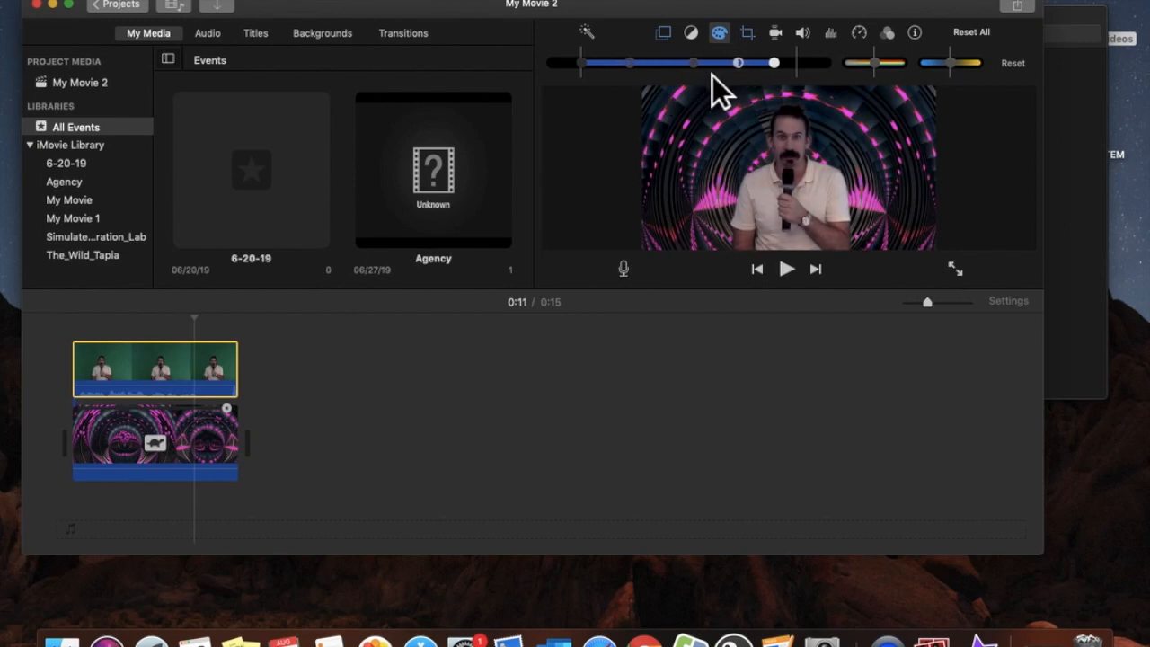
pyautogui.click(73, 323)
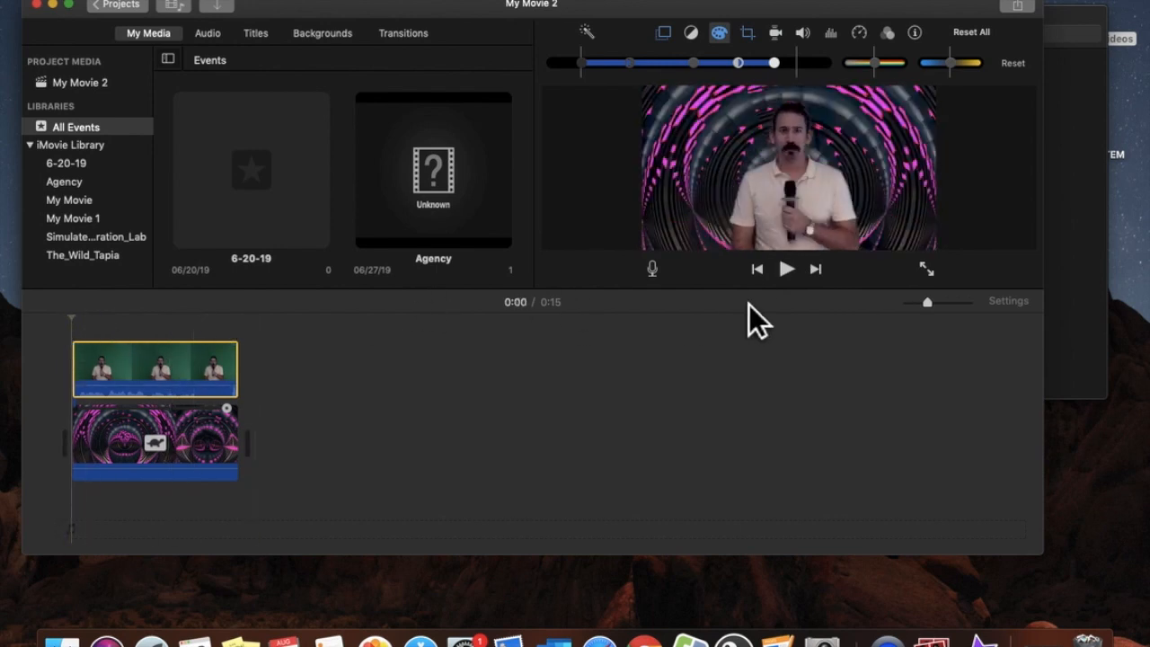
# Preview the keyed composite, then nudge the speaker clip's skin-tone balance slightly to the right
pyautogui.press('space')
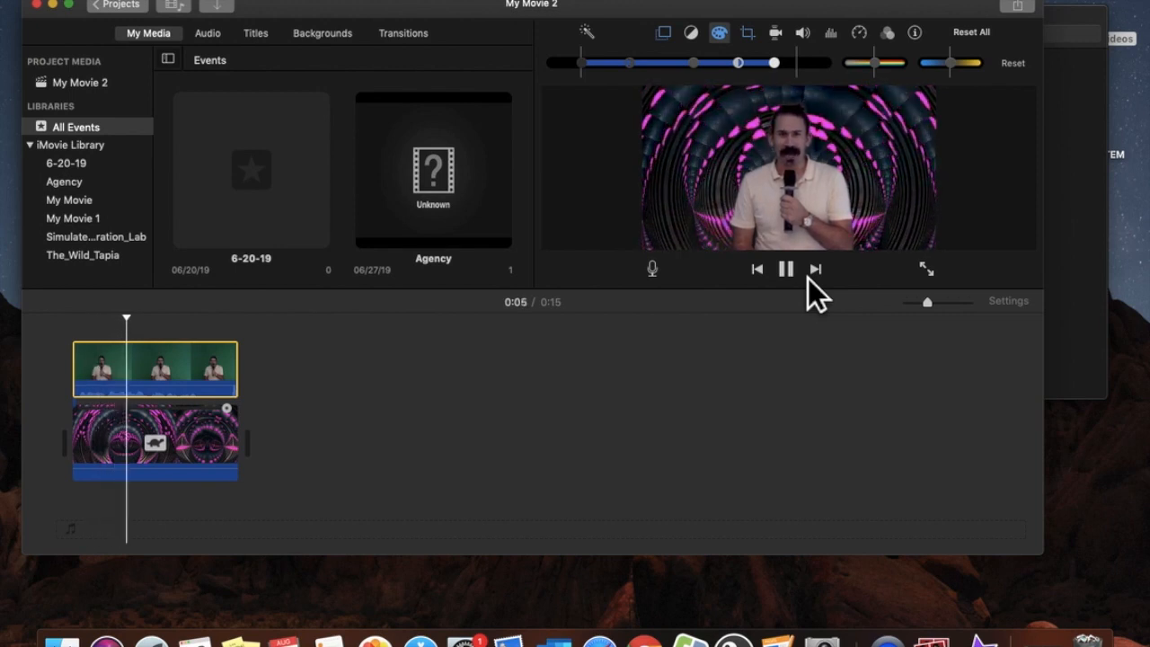
pyautogui.press('space')
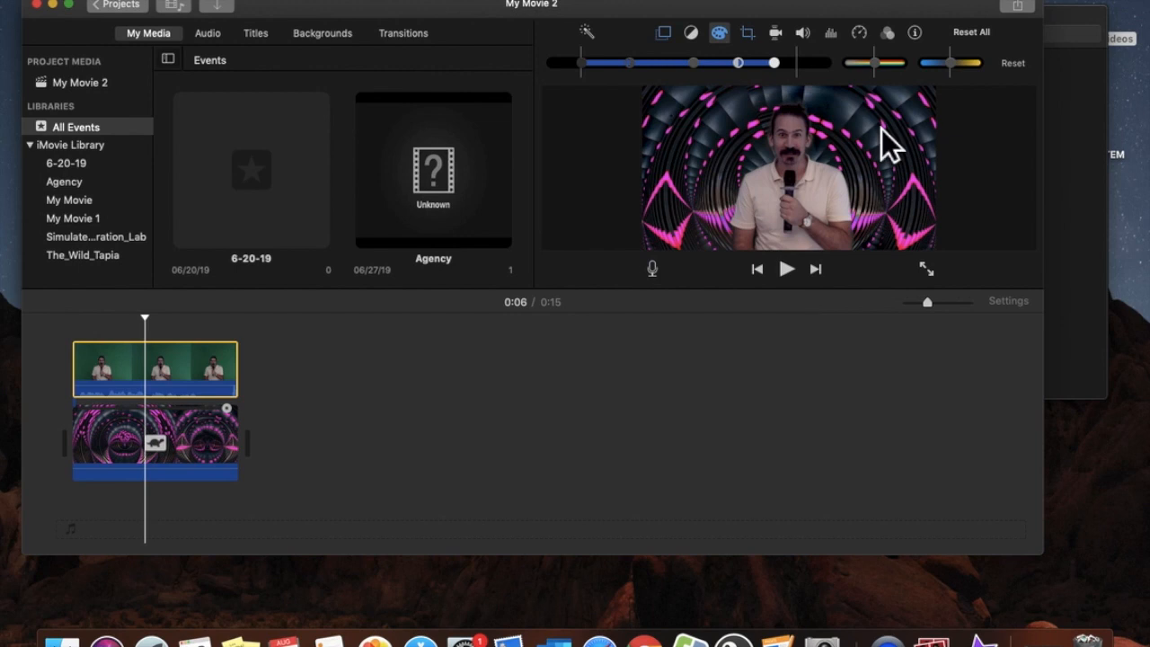
pyautogui.moveTo(892, 76); pyautogui.dragTo(898, 77)
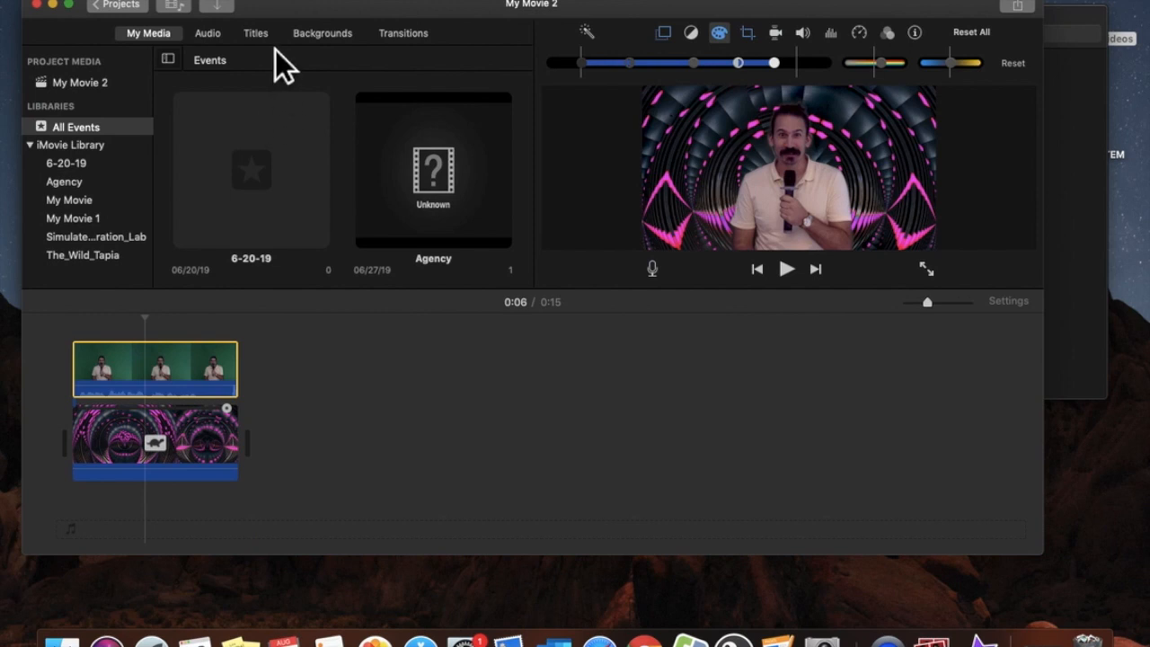
# Place the Line title in the timeline as a 4-second clip following the keyed composite
pyautogui.click(256, 33)
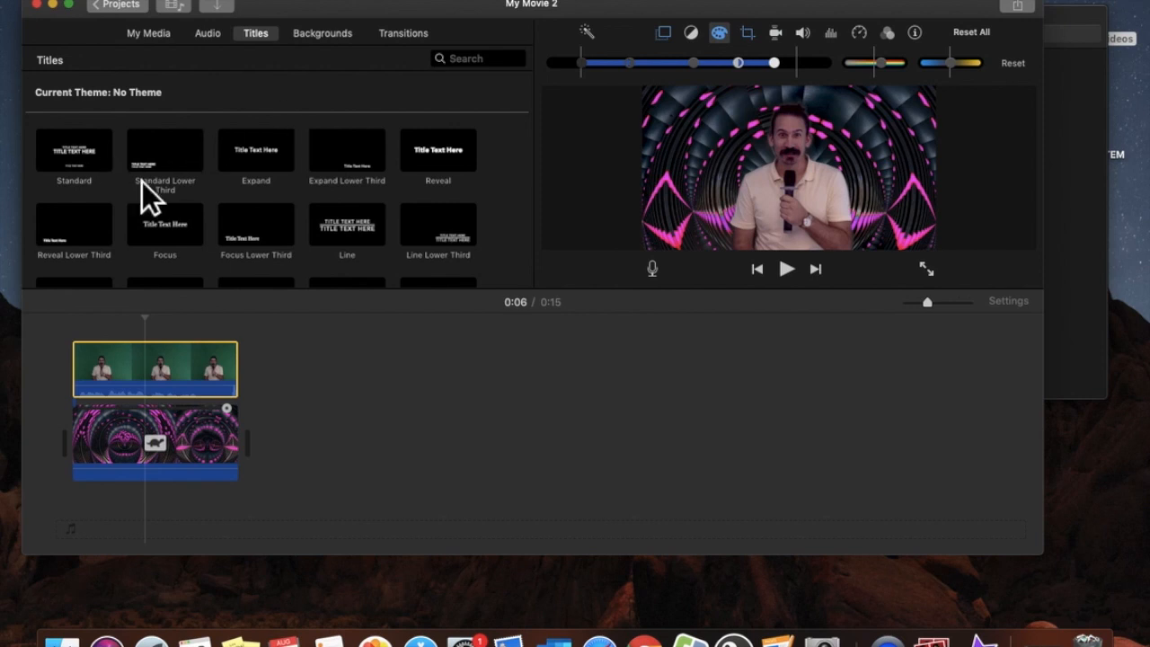
pyautogui.click(383, 250)
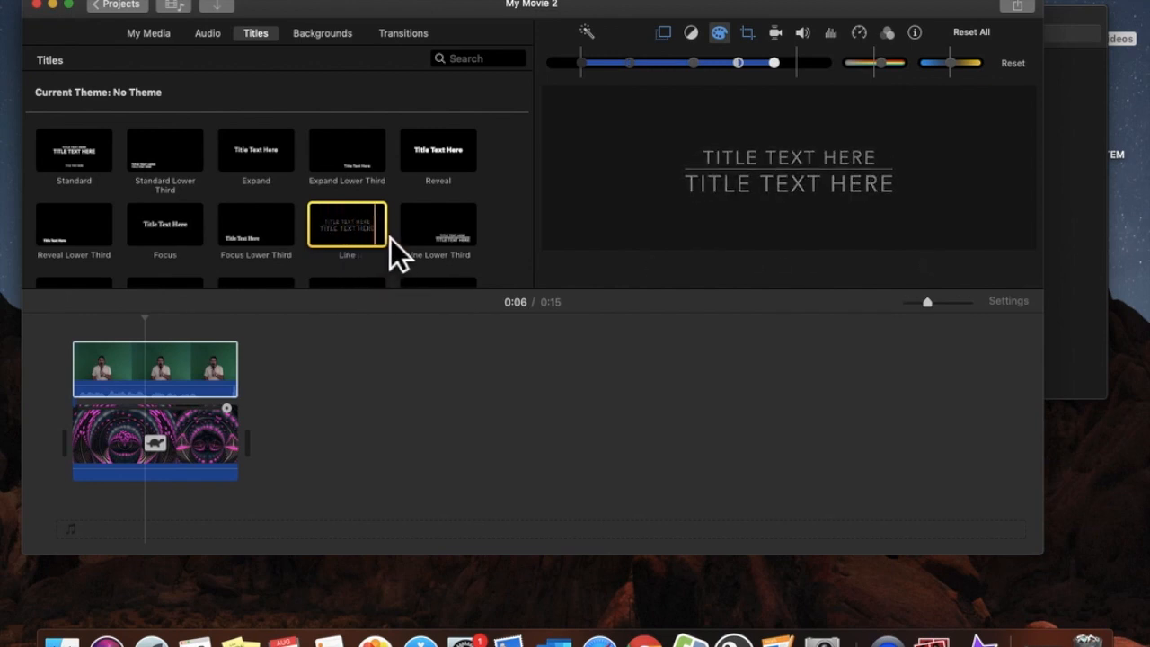
pyautogui.moveTo(375, 234); pyautogui.dragTo(302, 448)
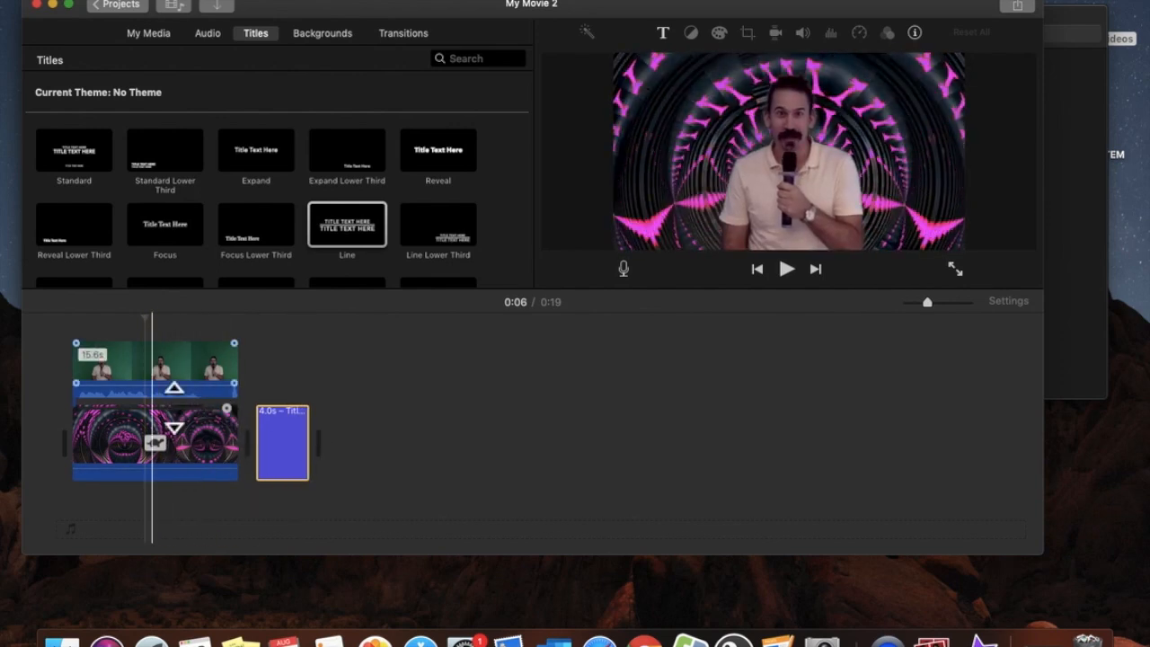
# Reattach the speaker clip above the tunnel background and shift both clips to follow the Line title
pyautogui.moveTo(178, 373)
pyautogui.mouseDown()
pyautogui.moveTo(240, 372)
pyautogui.moveTo(160, 378)
pyautogui.moveTo(332, 368)
pyautogui.moveTo(447, 377)
pyautogui.moveTo(173, 377)
pyautogui.mouseUp()
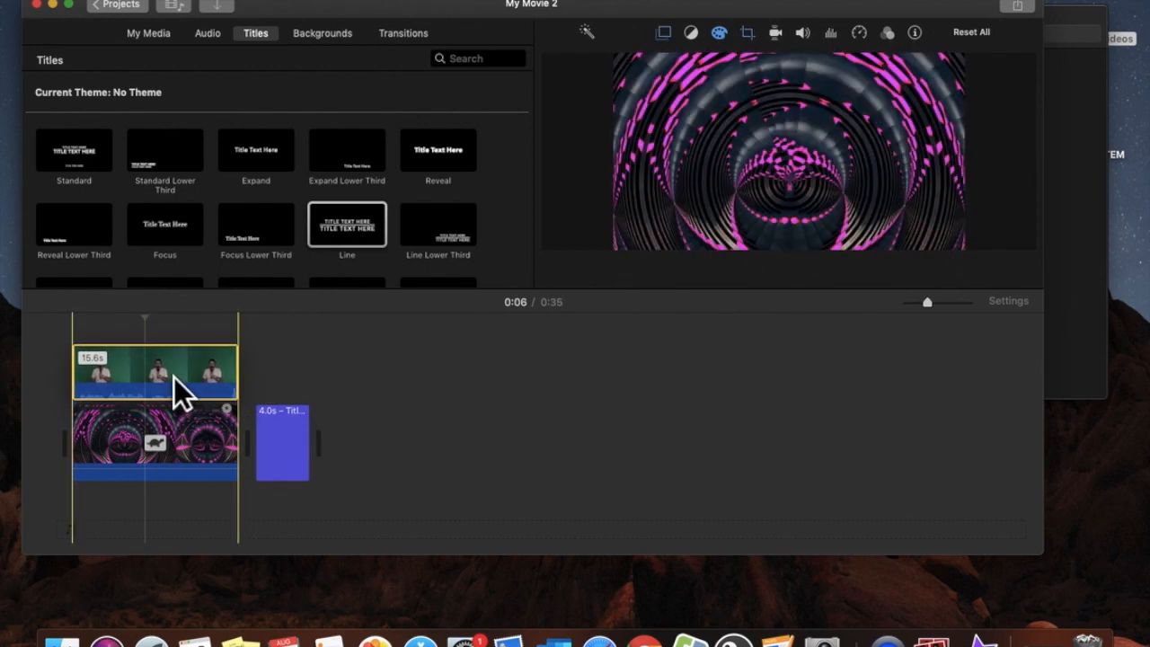
pyautogui.click(199, 443)
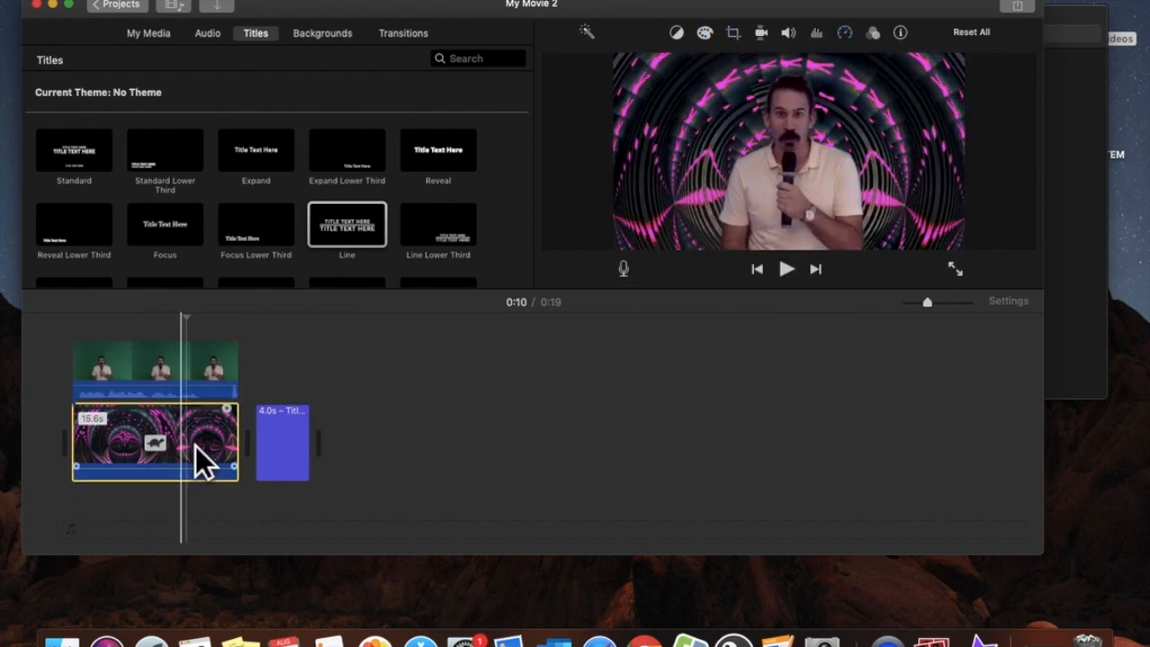
pyautogui.moveTo(192, 443); pyautogui.dragTo(275, 447)
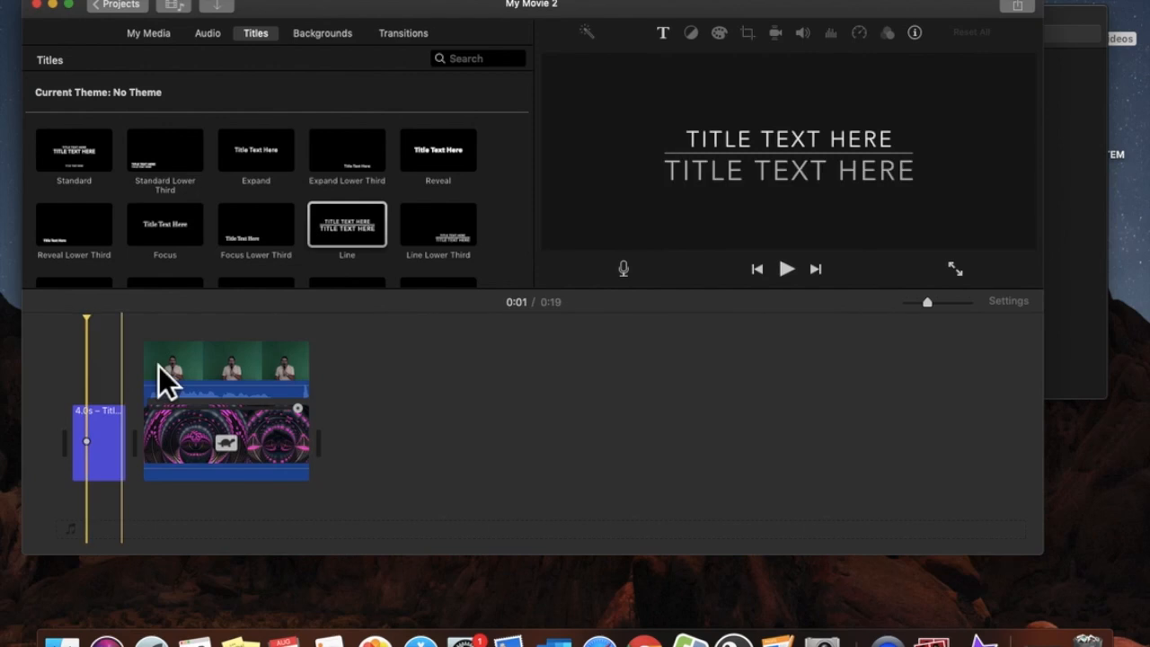
pyautogui.click(247, 367)
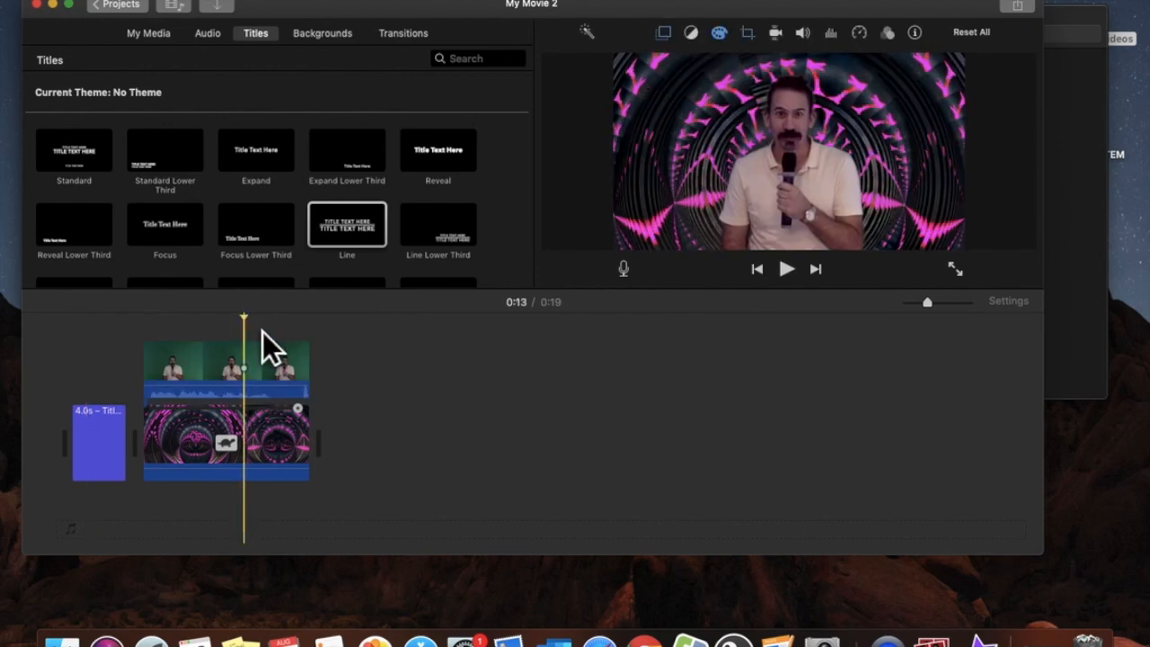
pyautogui.click(117, 437)
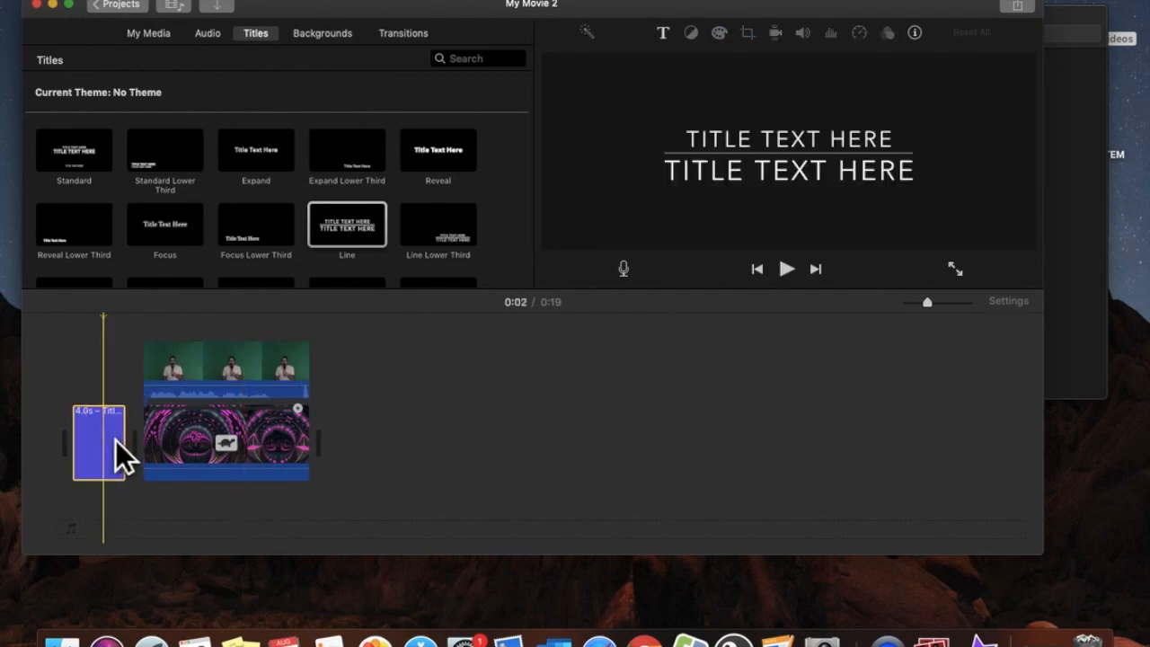
# Type 'NEW TECH LEARNING OUTCOMES' as the title's first line
pyautogui.doubleClick(783, 145)
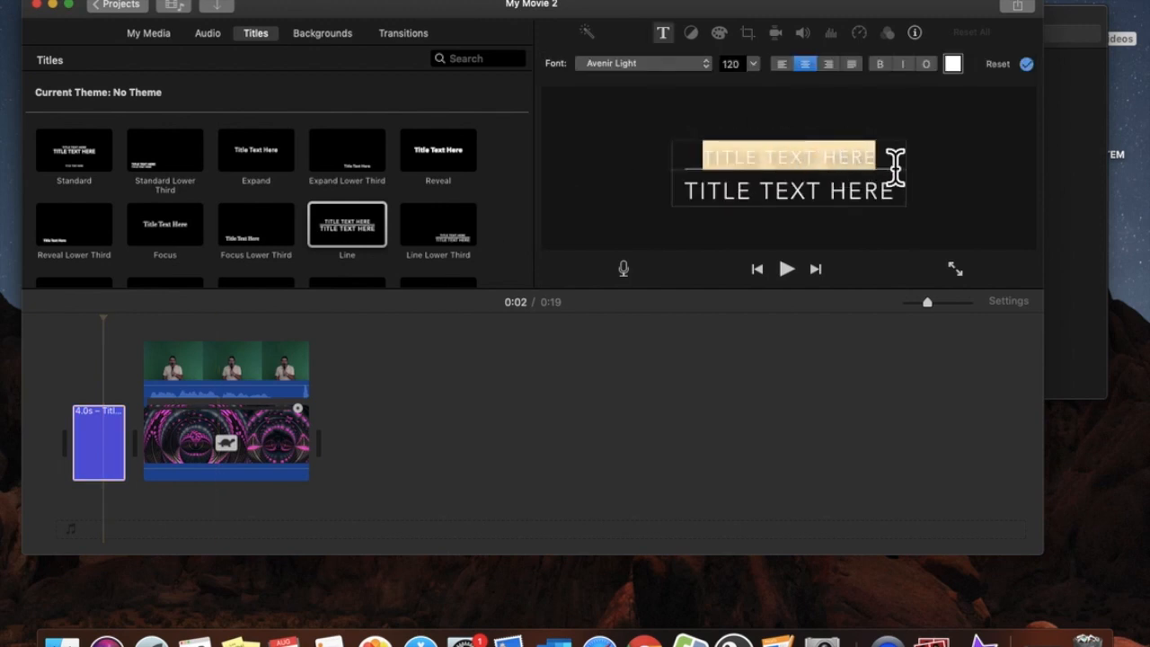
pyautogui.write('NEWT')
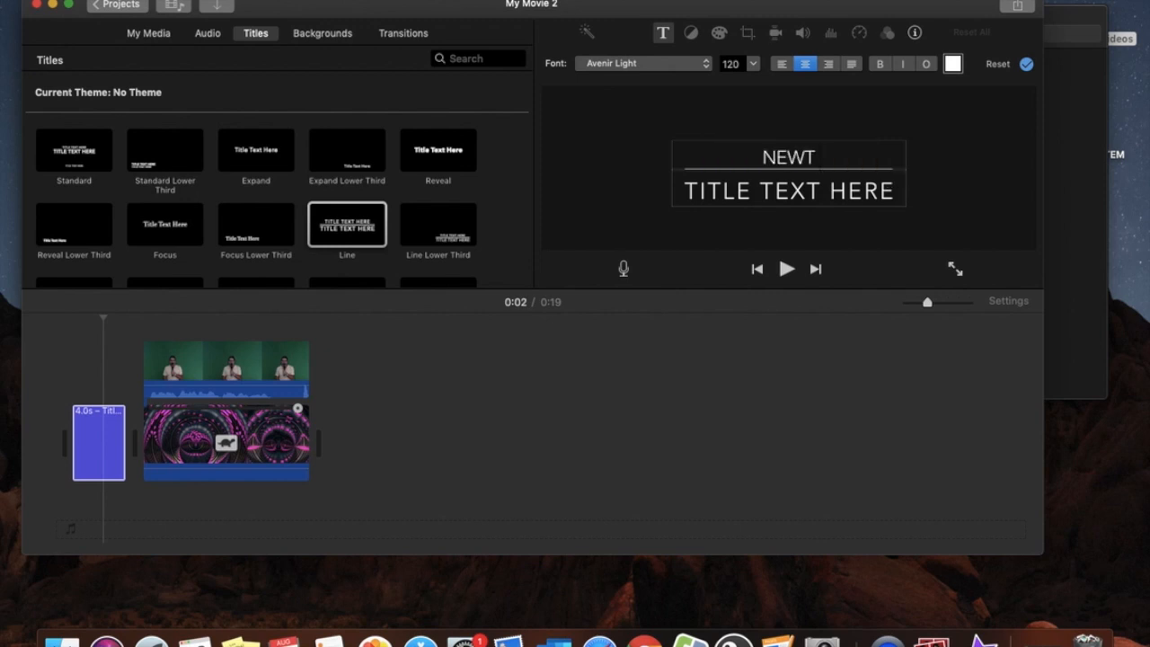
pyautogui.press('BackSpace')
pyautogui.write('TEACH')
pyautogui.press('BackSpace')
pyautogui.press('BackSpace')
pyautogui.press('BackSpace')
pyautogui.write('CH LEAR')
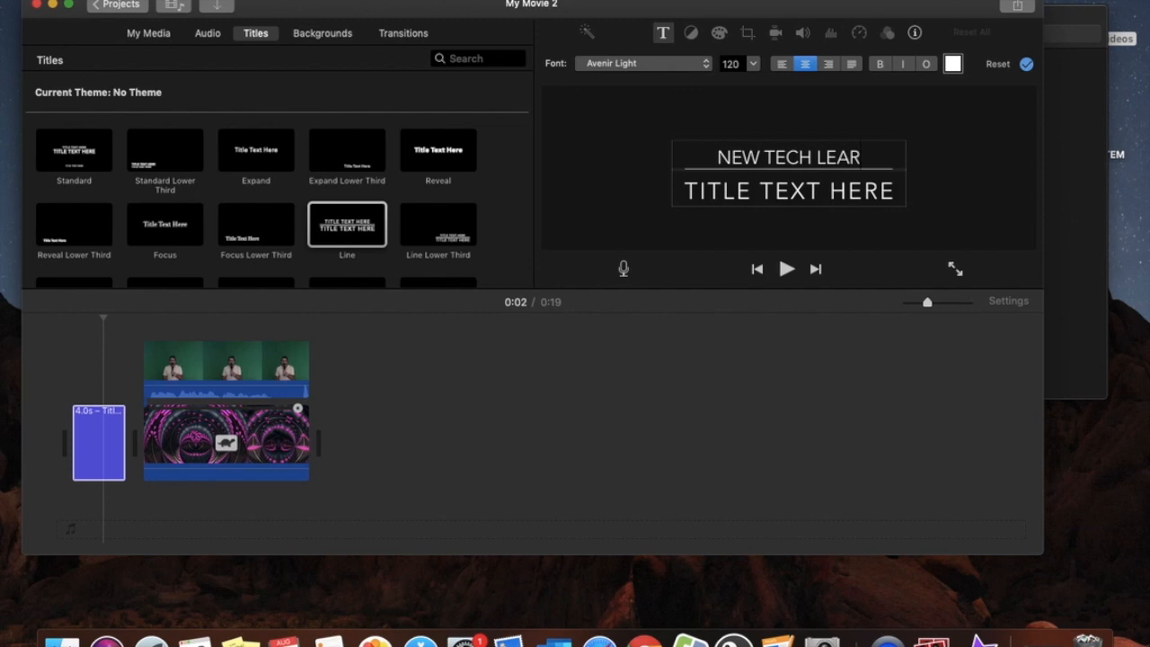
pyautogui.write('NING OUTCOMES')
# Resize the first title line, trying size 102 and then 150
pyautogui.moveTo(902, 161); pyautogui.dragTo(691, 124)
pyautogui.click(753, 64)
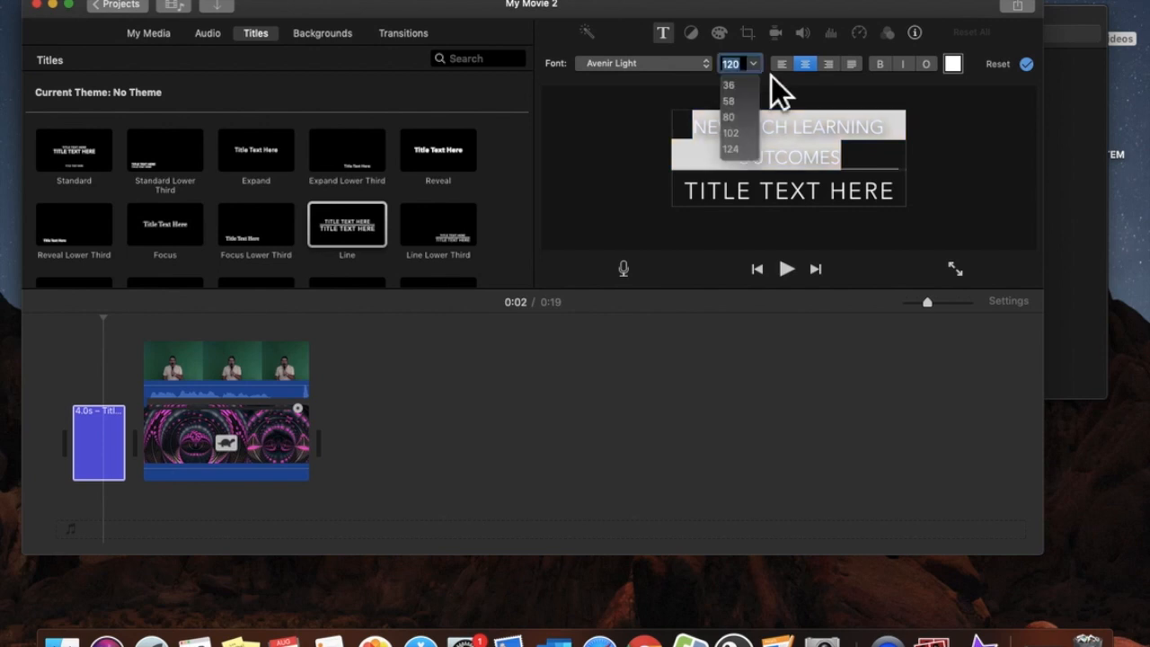
pyautogui.click(758, 148)
pyautogui.click(753, 64)
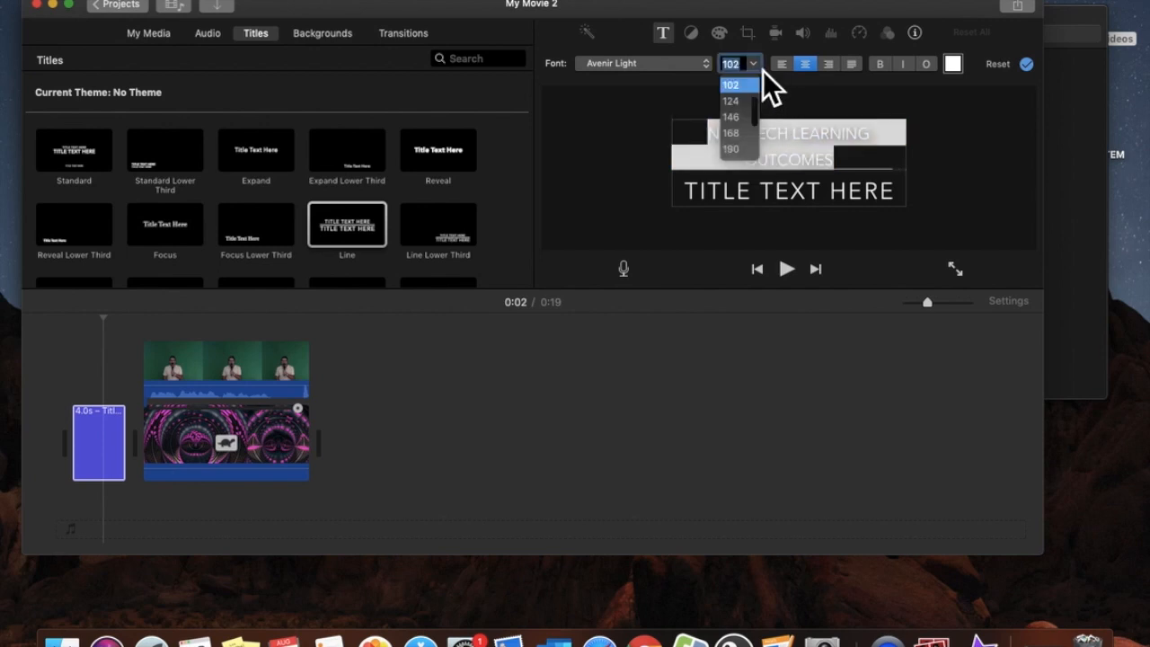
pyautogui.write('150')
pyautogui.press('Return')
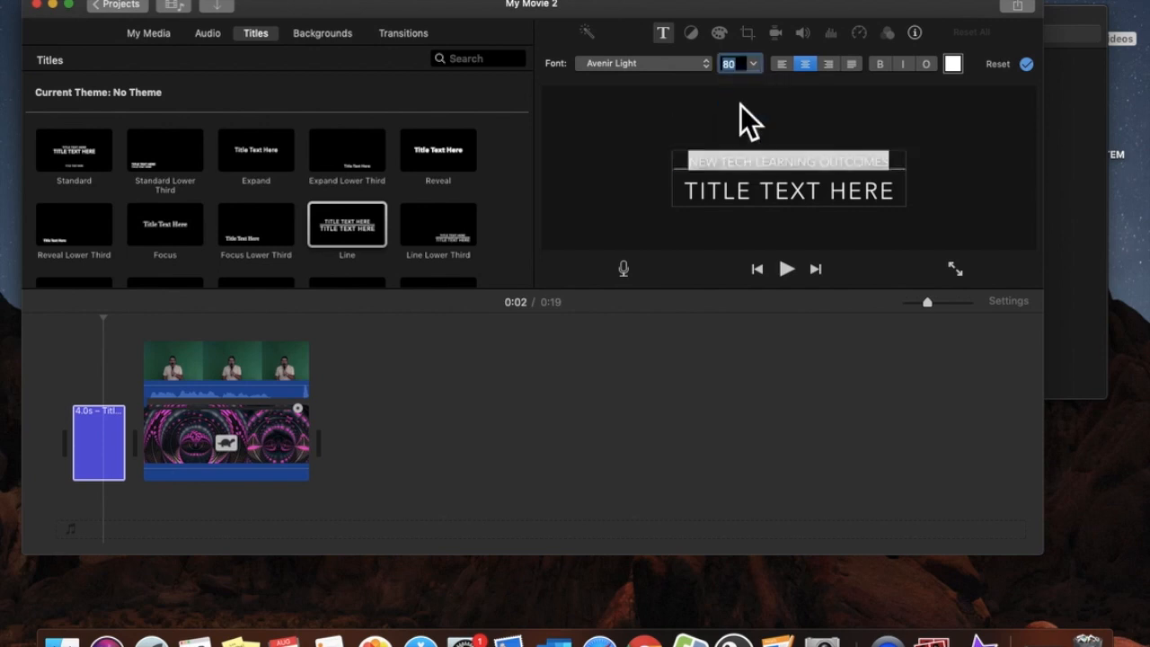
pyautogui.click(823, 206)
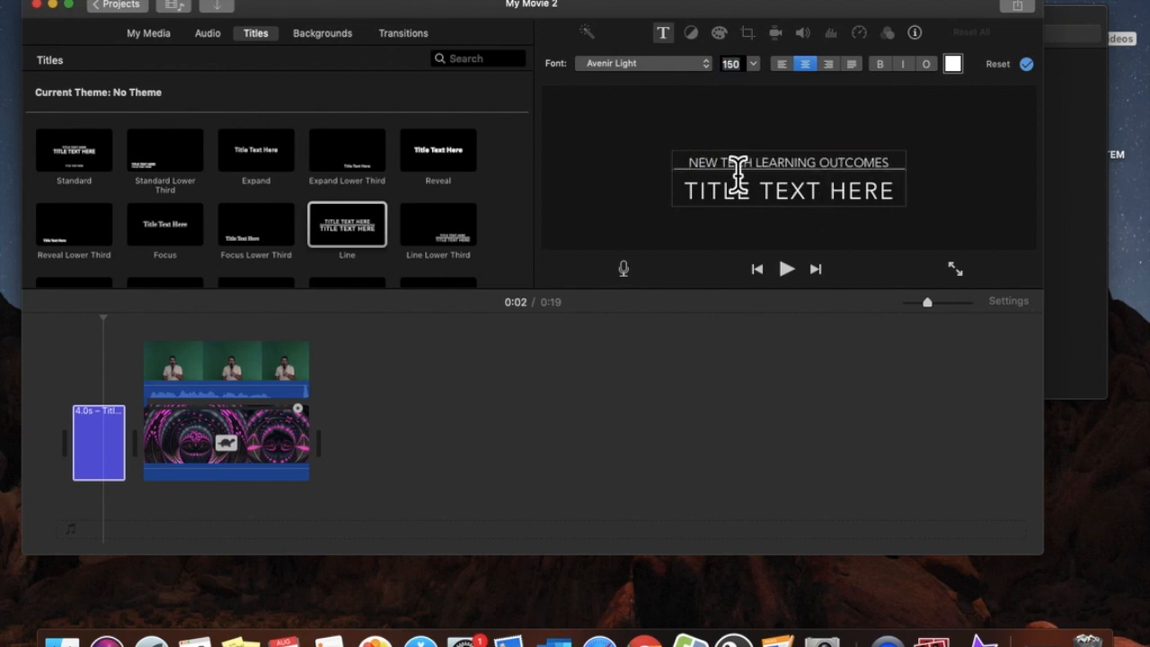
# Replace the second line's placeholder with 'AGENCY' and enlarge it to size 278
pyautogui.moveTo(898, 205); pyautogui.dragTo(676, 189)
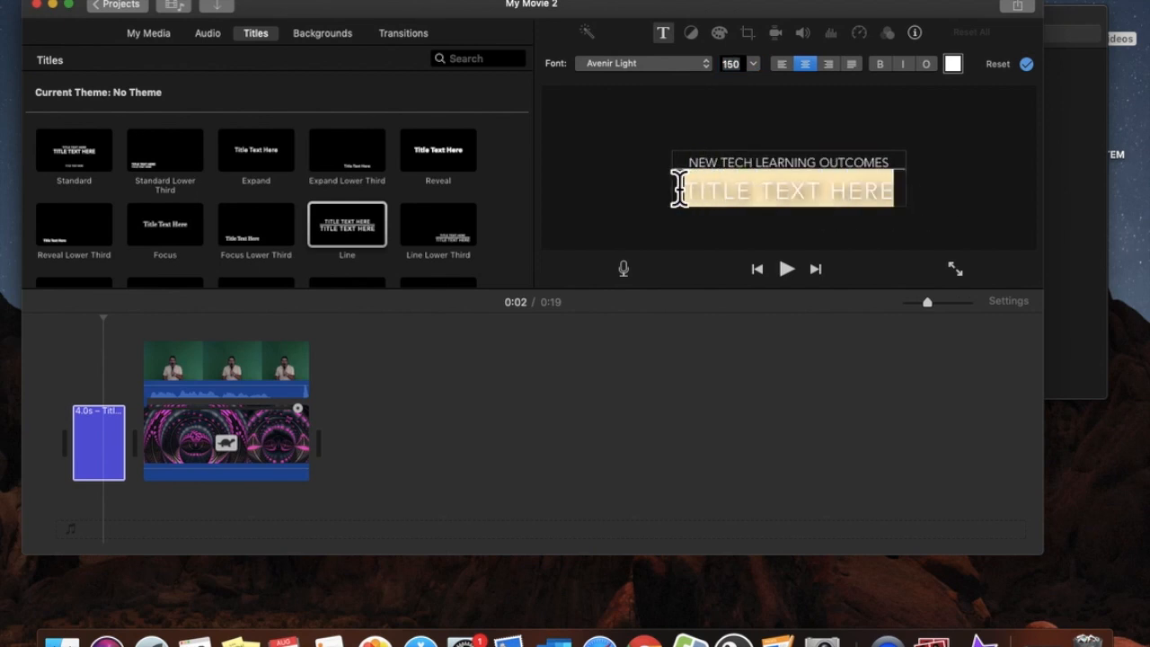
pyautogui.write('AGENCE')
pyautogui.press('BackSpace')
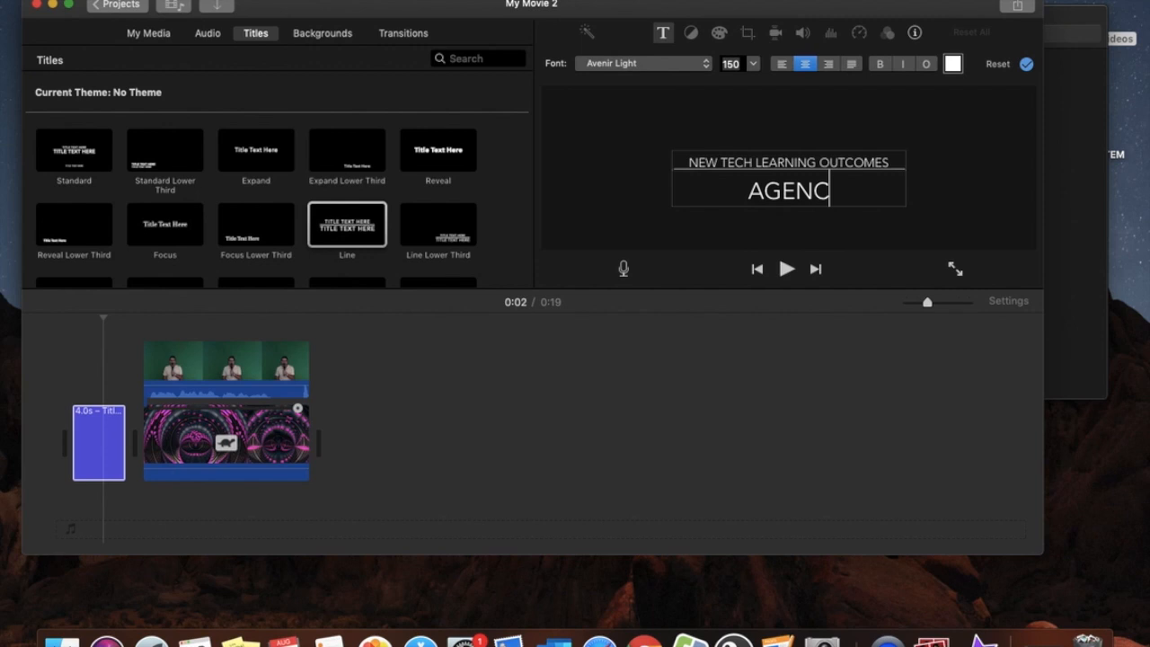
pyautogui.write('Y')
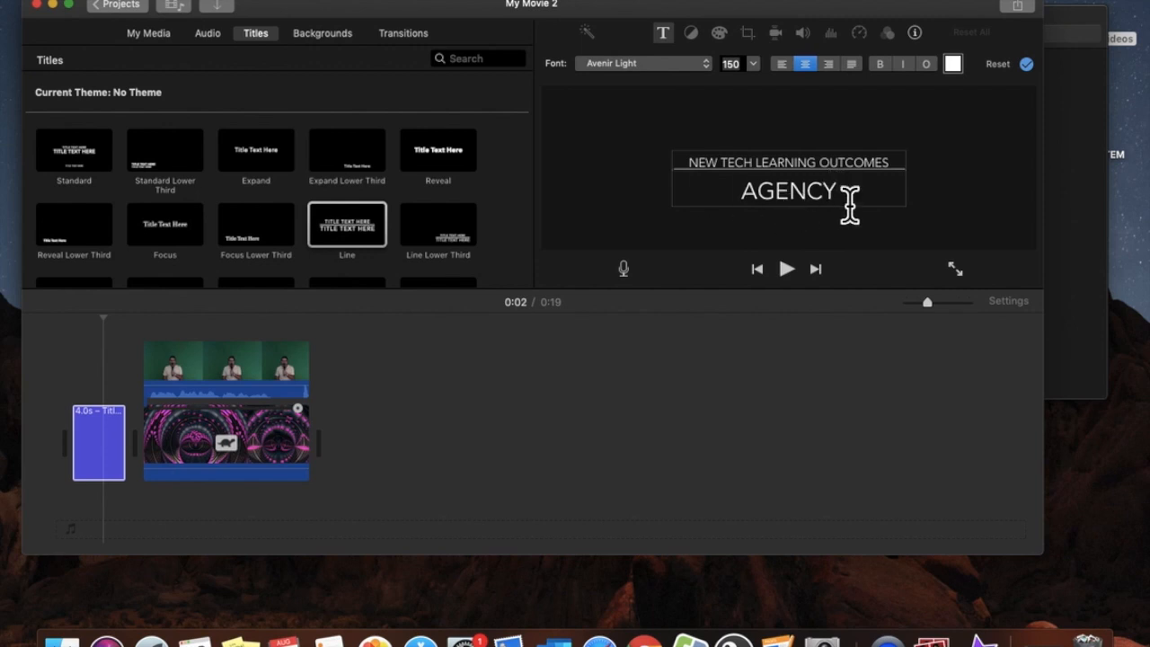
pyautogui.moveTo(847, 198); pyautogui.dragTo(695, 203)
pyautogui.click(759, 74)
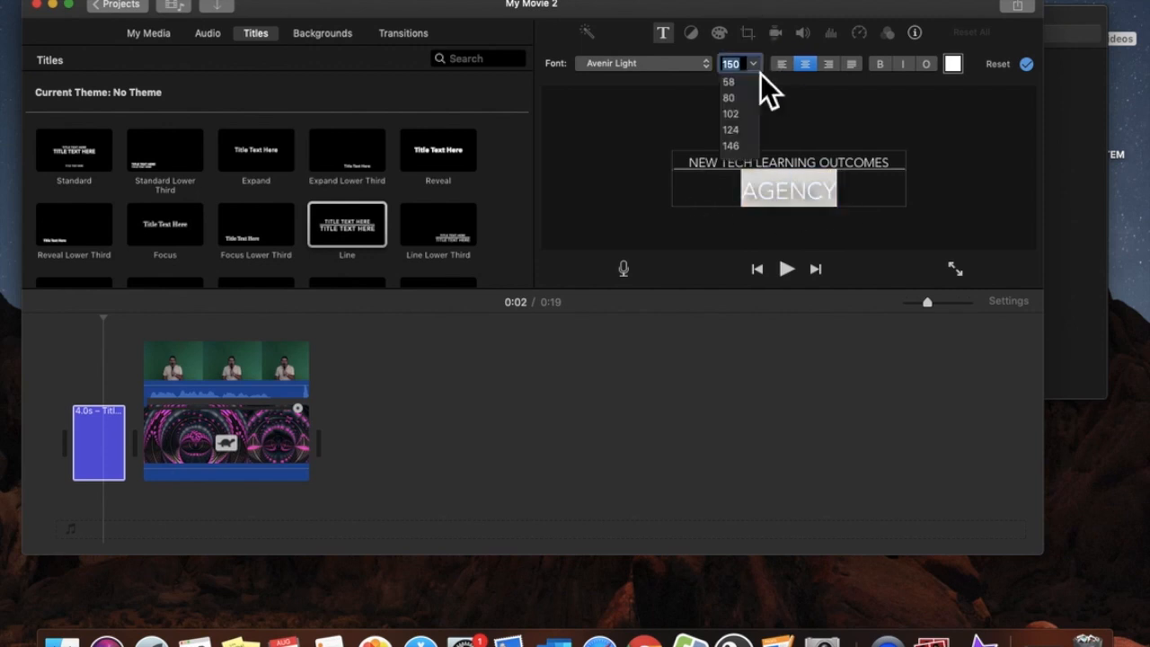
pyautogui.scroll(-3, 748, 131)
pyautogui.click(742, 135)
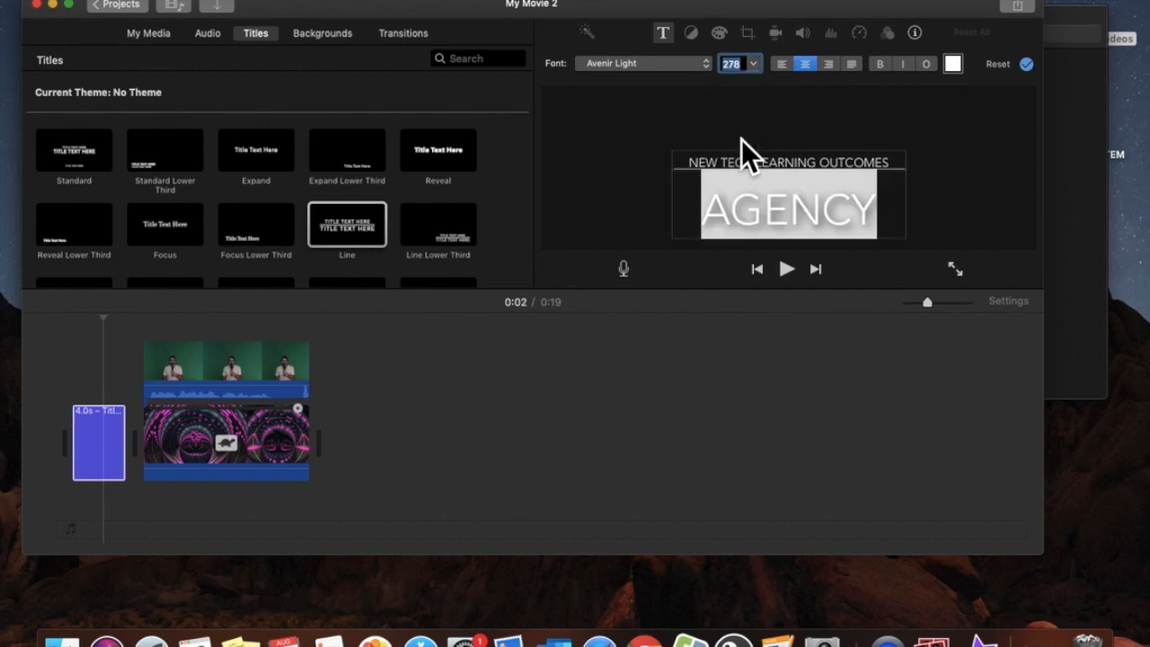
pyautogui.click(839, 160)
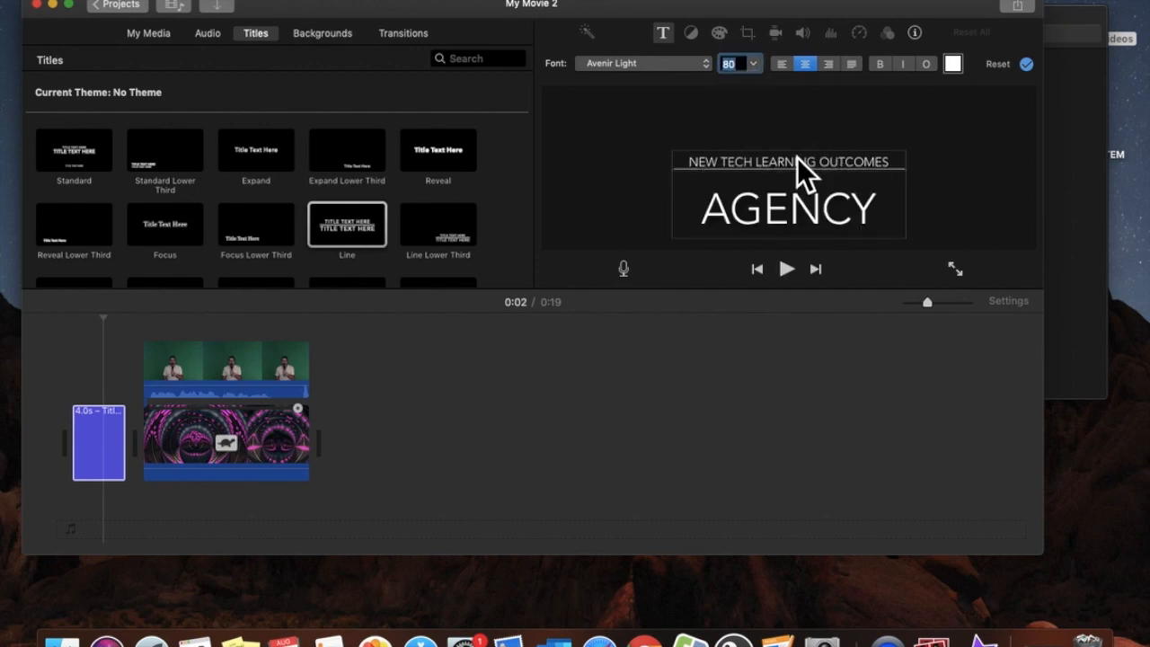
pyautogui.click(649, 263)
pyautogui.click(739, 420)
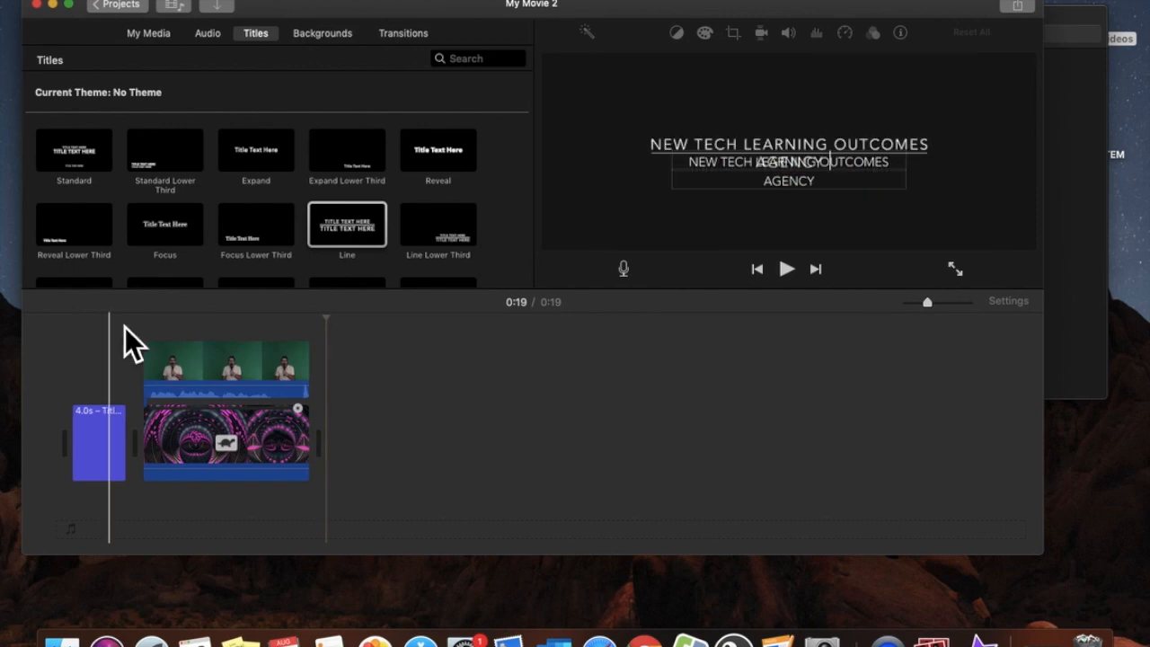
# Increase AGENCY to size 300 and play the movie from the title to check it
pyautogui.click(121, 421)
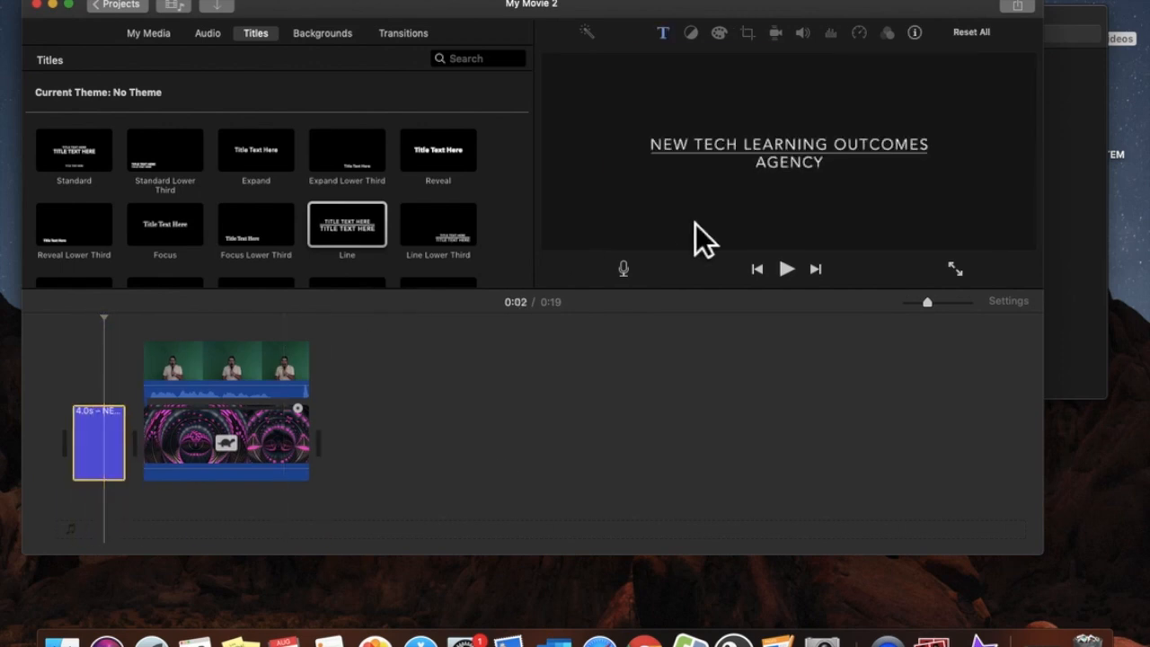
pyautogui.click(811, 173)
pyautogui.moveTo(836, 193); pyautogui.dragTo(726, 185)
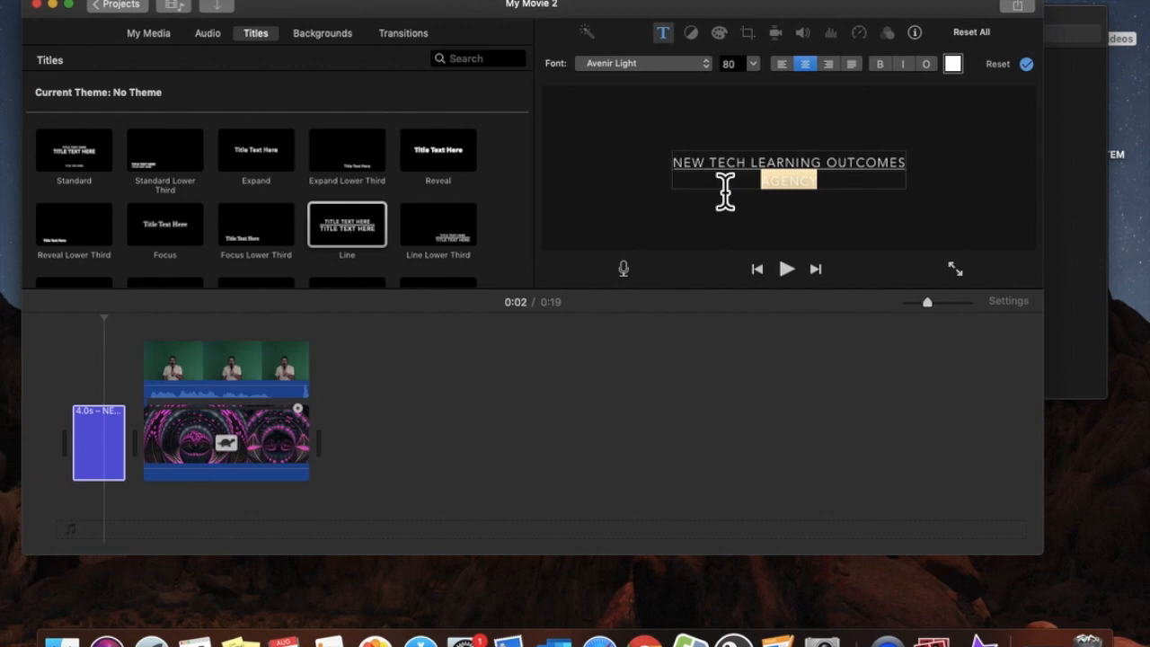
pyautogui.click(752, 63)
pyautogui.scroll(-10, 752, 160)
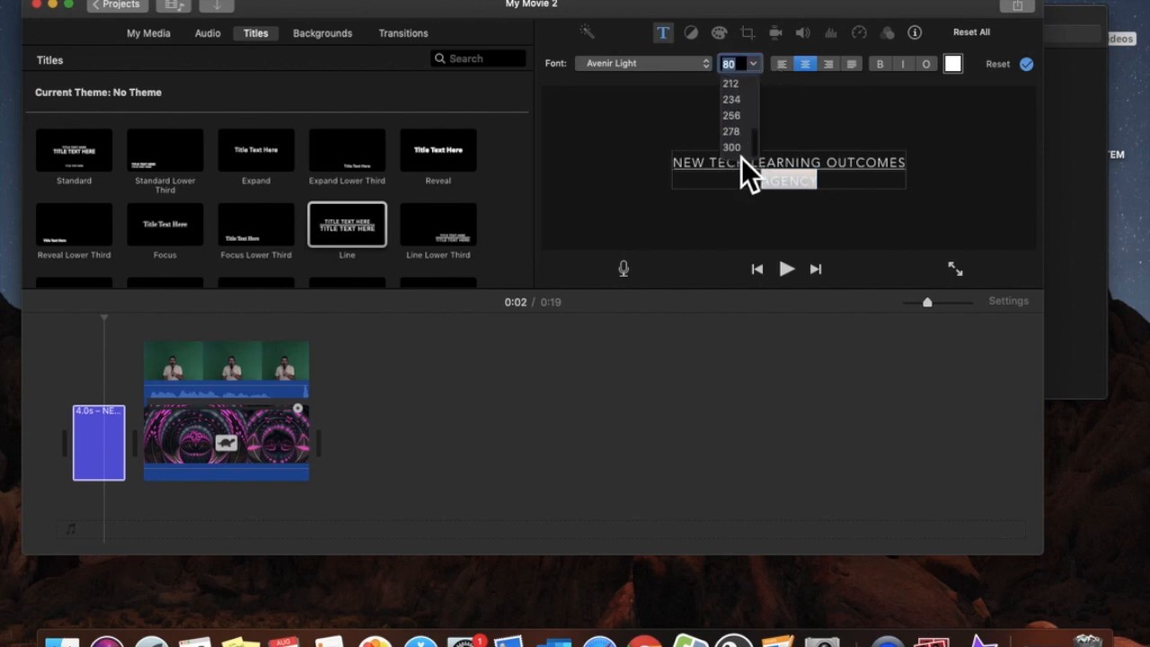
pyautogui.click(741, 155)
pyautogui.click(754, 121)
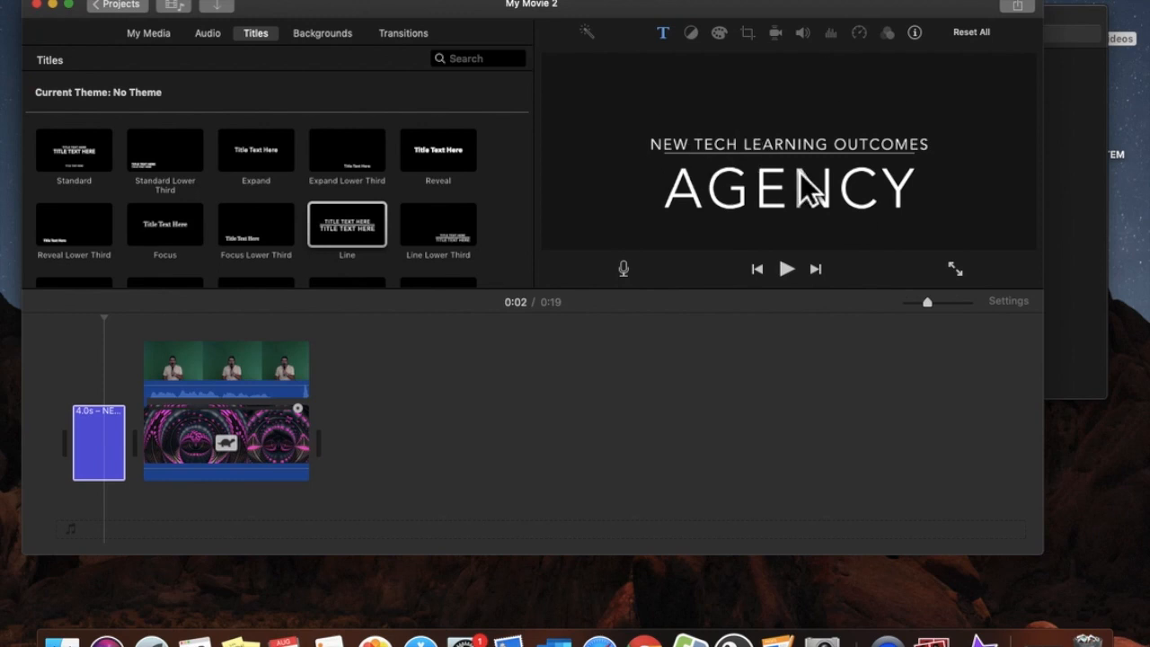
pyautogui.click(83, 329)
pyautogui.click(789, 271)
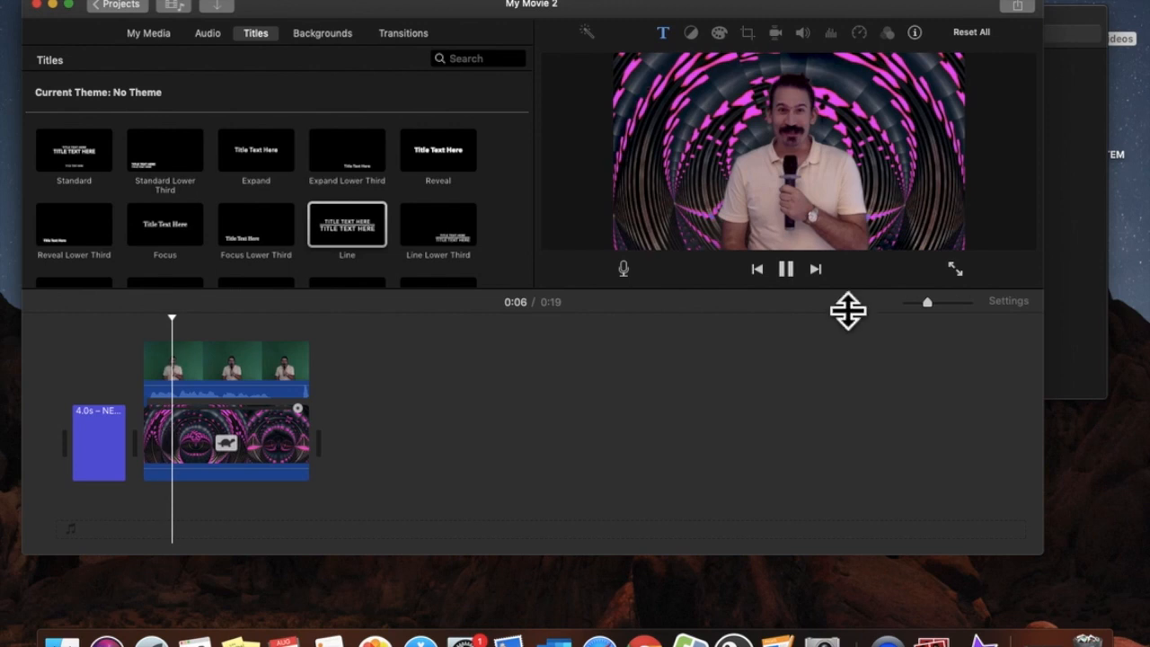
pyautogui.click(786, 270)
# Set the top title line to size 80 and return the playhead to the title's start
pyautogui.click(117, 359)
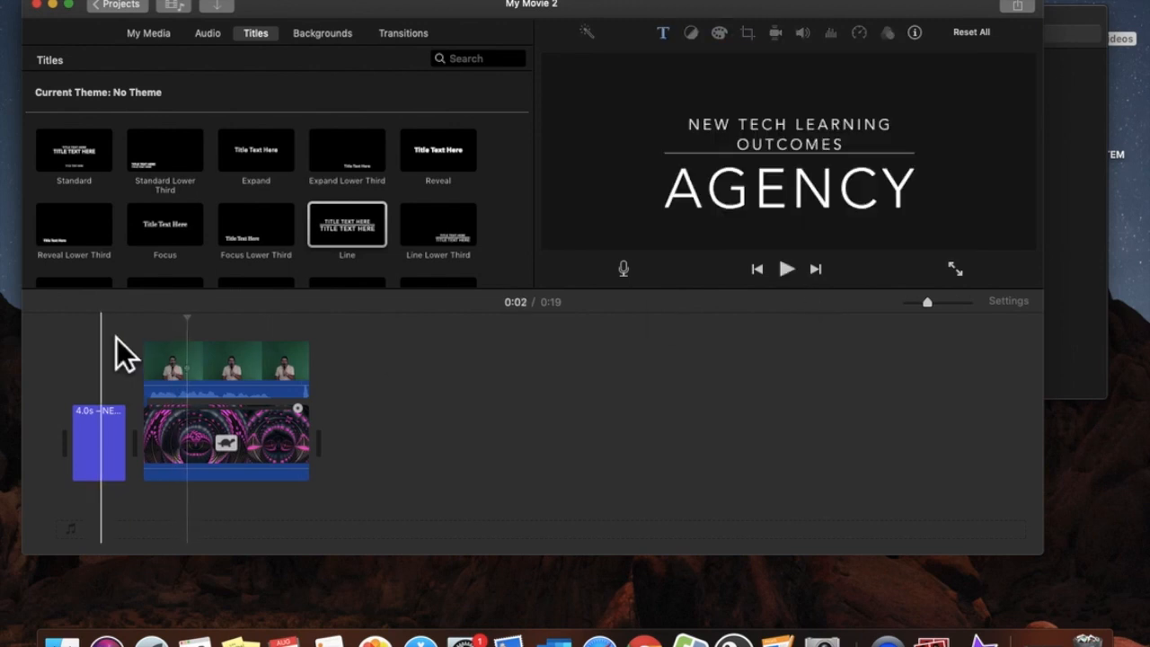
pyautogui.click(851, 142)
pyautogui.click(824, 174)
pyautogui.moveTo(827, 175); pyautogui.dragTo(709, 142)
pyautogui.click(753, 63)
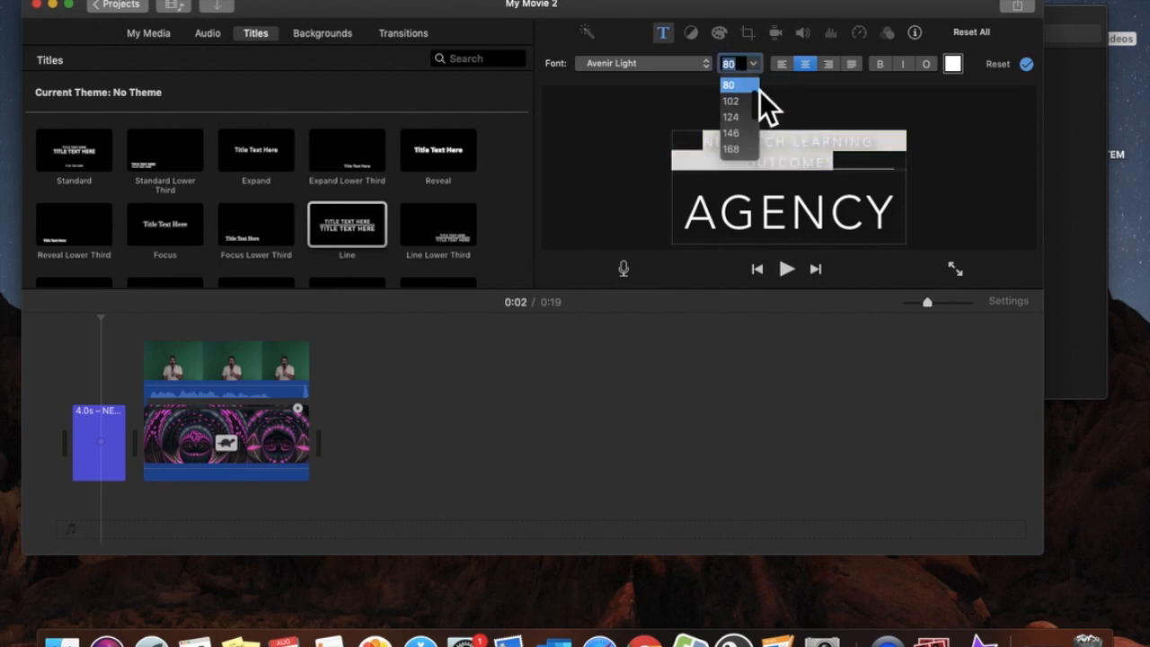
pyautogui.scroll(2, 761, 104)
pyautogui.click(739, 104)
pyautogui.click(613, 144)
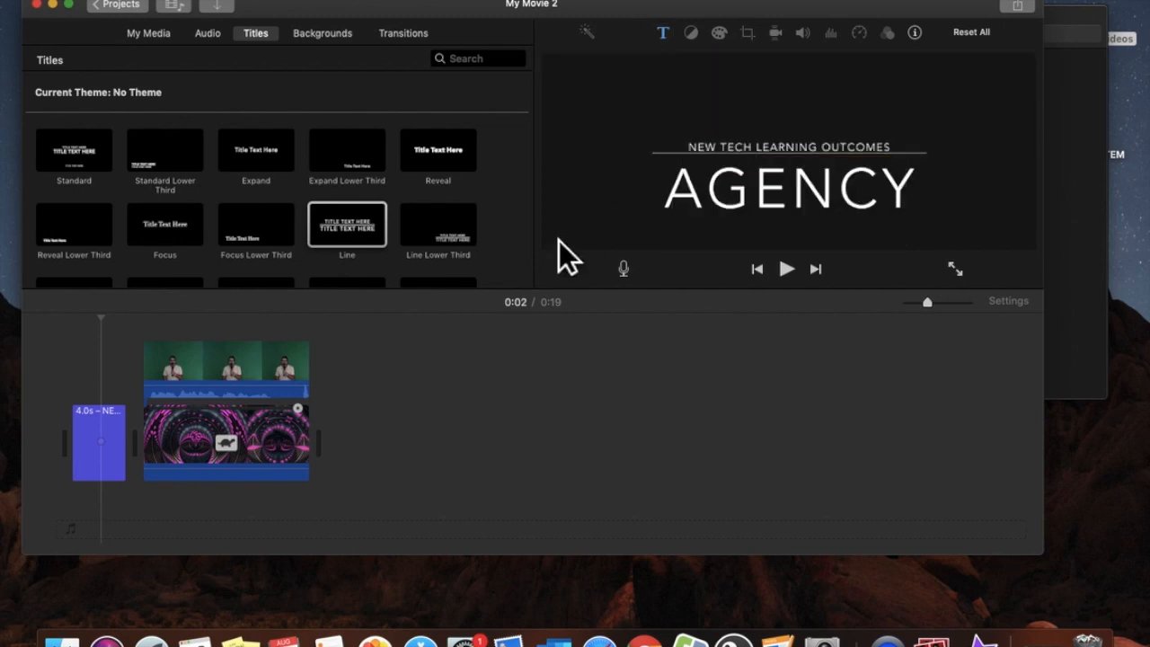
pyautogui.click(97, 358)
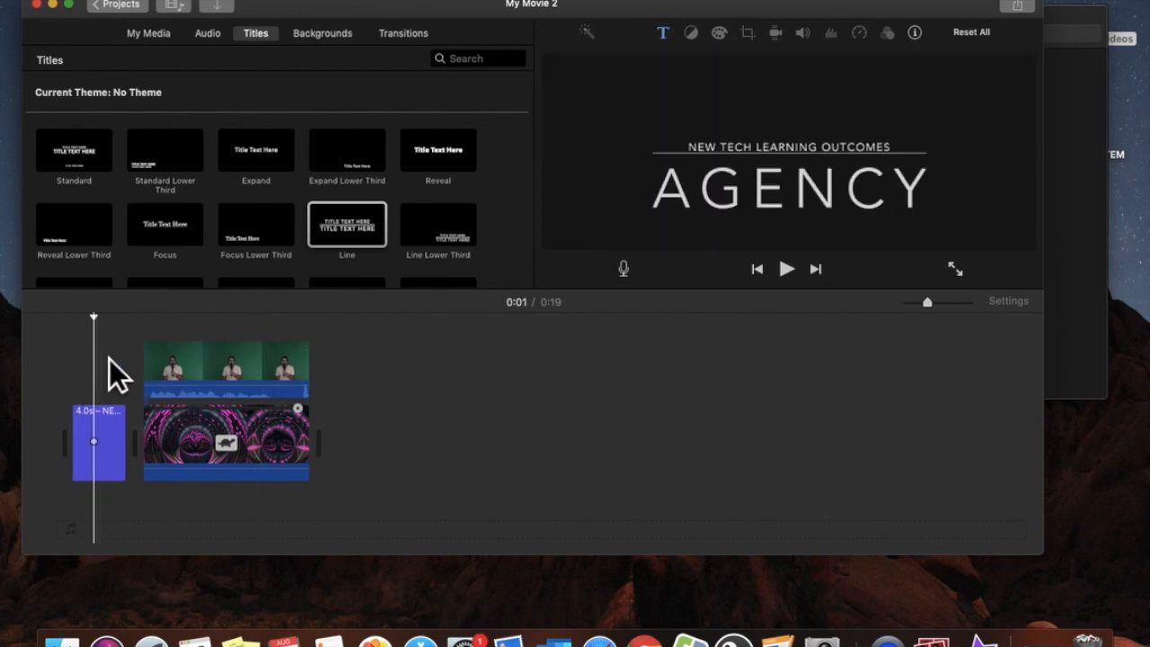
# Play the movie, return the playhead to the opening title at 0:00, and nudge the window right
pyautogui.click(797, 272)
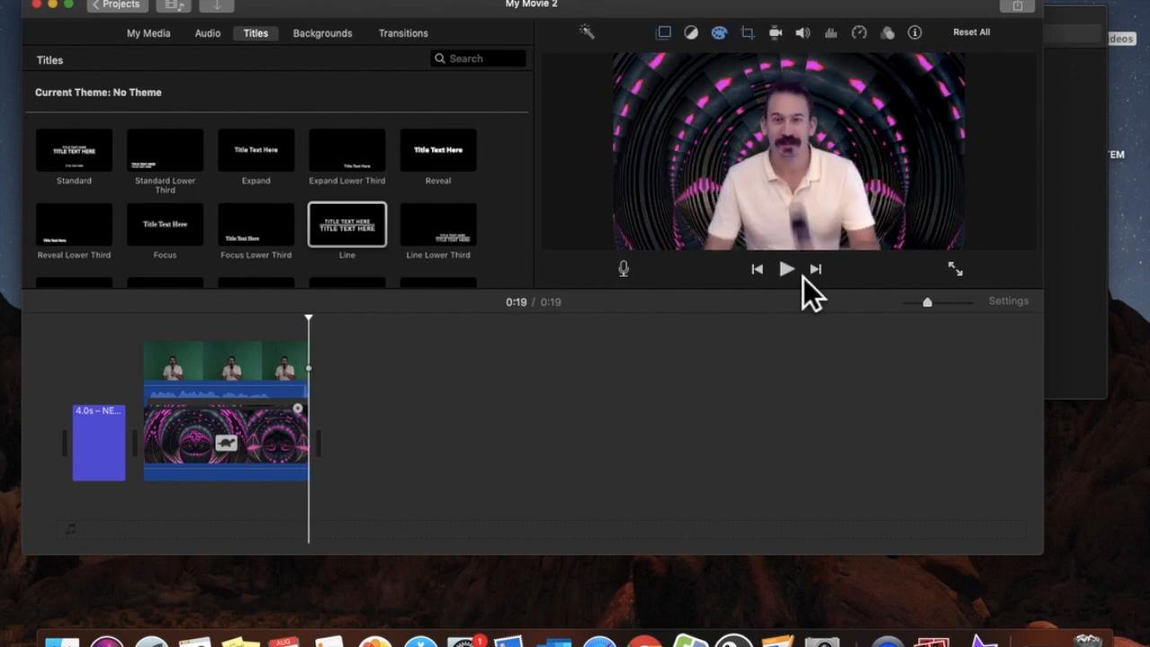
pyautogui.click(90, 372)
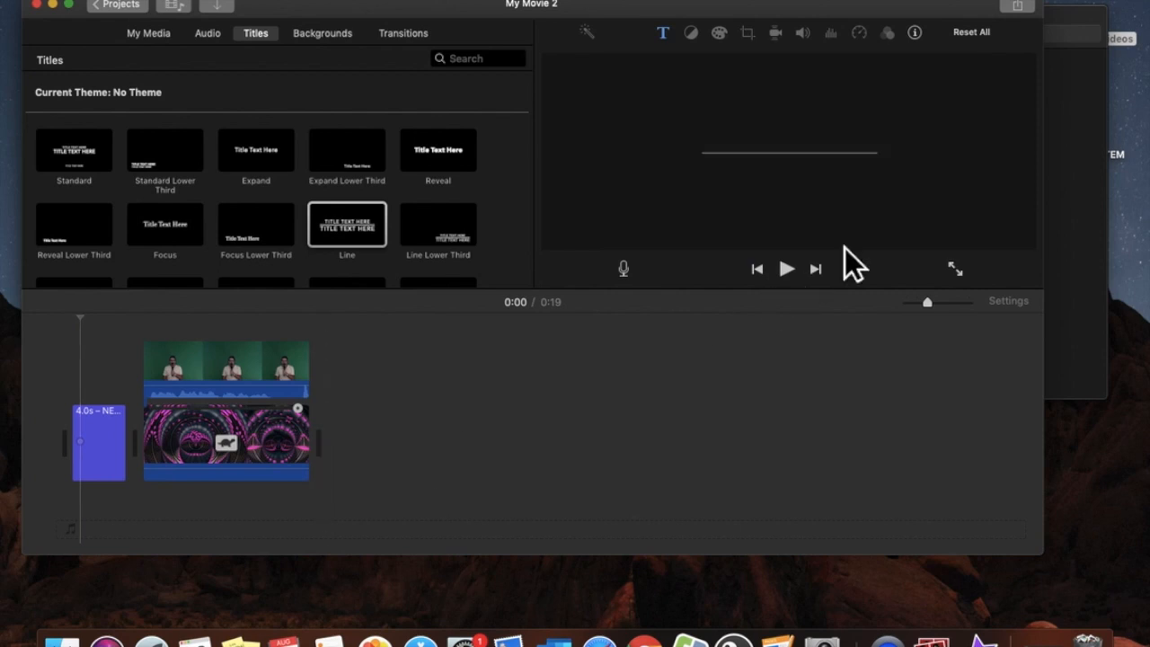
pyautogui.moveTo(872, 16); pyautogui.dragTo(894, 22)
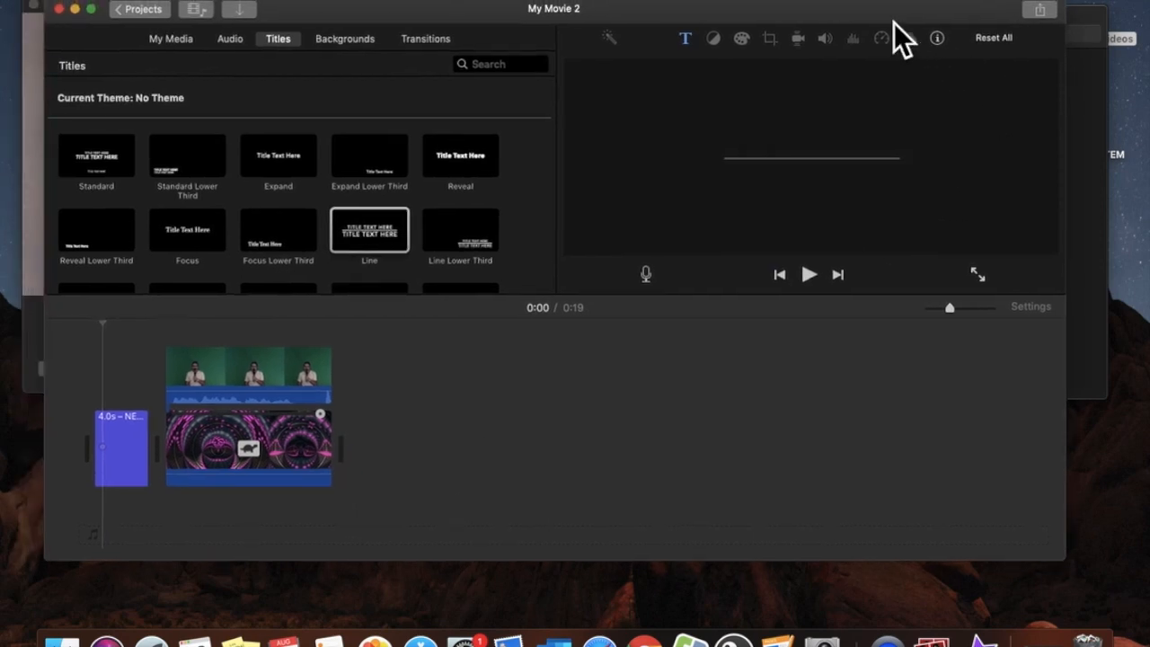
# Open Share > File and keep Resolution at 720p and Quality at Medium
pyautogui.click(1043, 13)
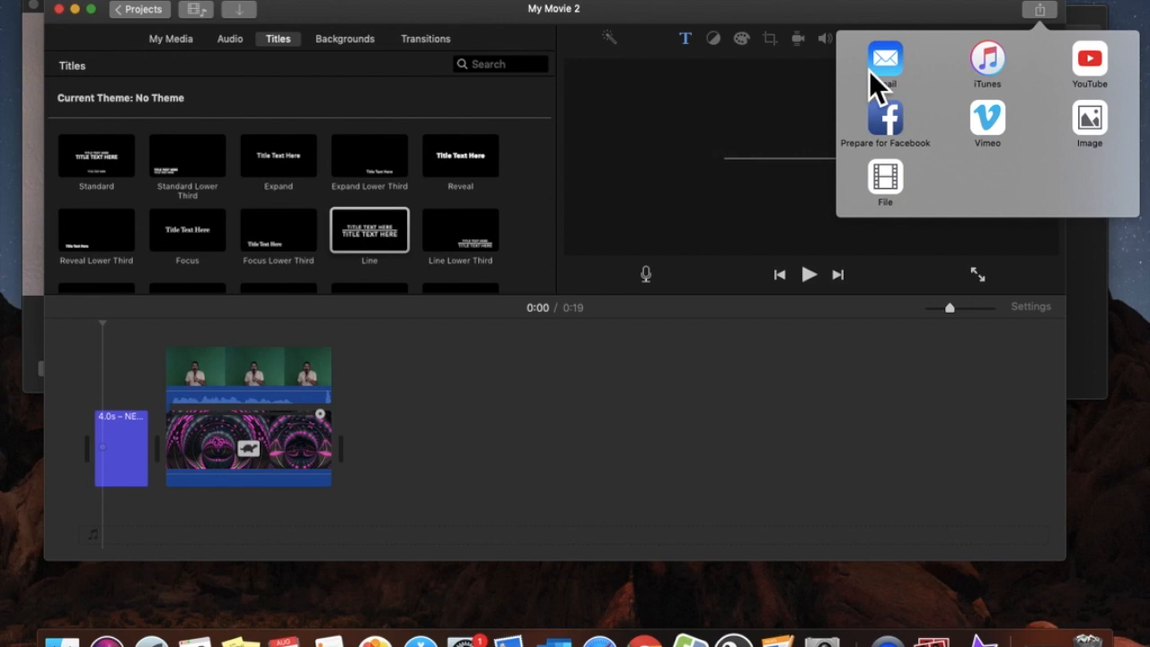
pyautogui.click(884, 178)
pyautogui.click(664, 222)
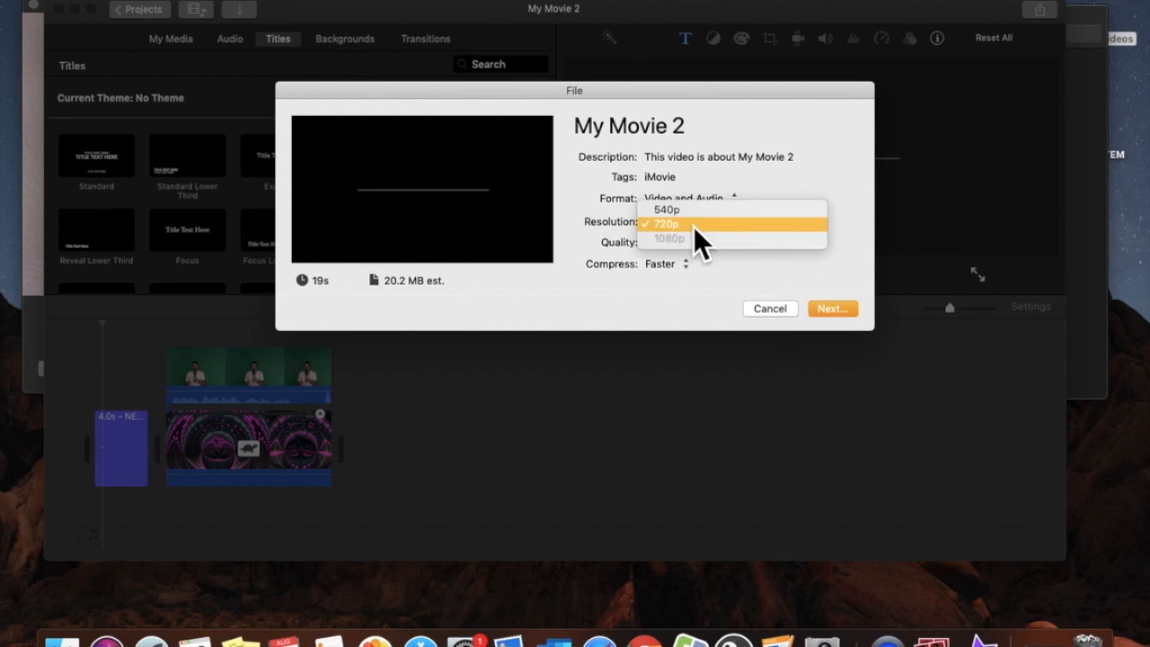
pyautogui.click(691, 226)
pyautogui.click(687, 227)
pyautogui.click(633, 226)
pyautogui.click(669, 226)
pyautogui.click(673, 227)
pyautogui.click(685, 246)
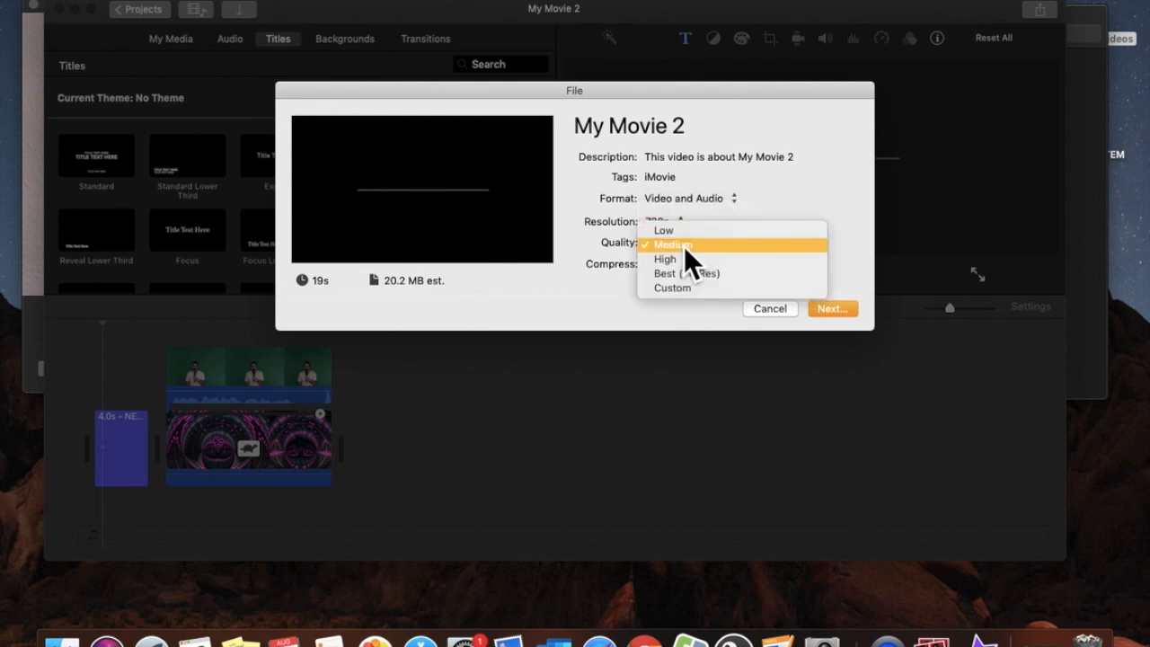
pyautogui.click(685, 250)
# Select the whole export title 'My Movie 2' to replace it
pyautogui.click(675, 160)
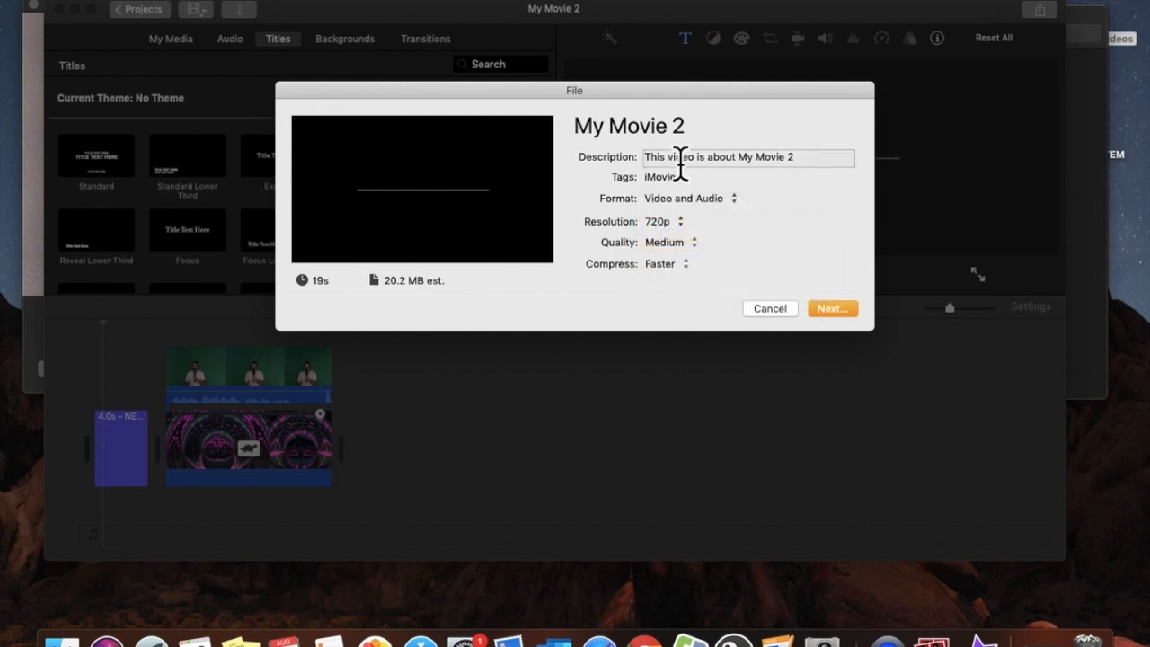
pyautogui.click(652, 133)
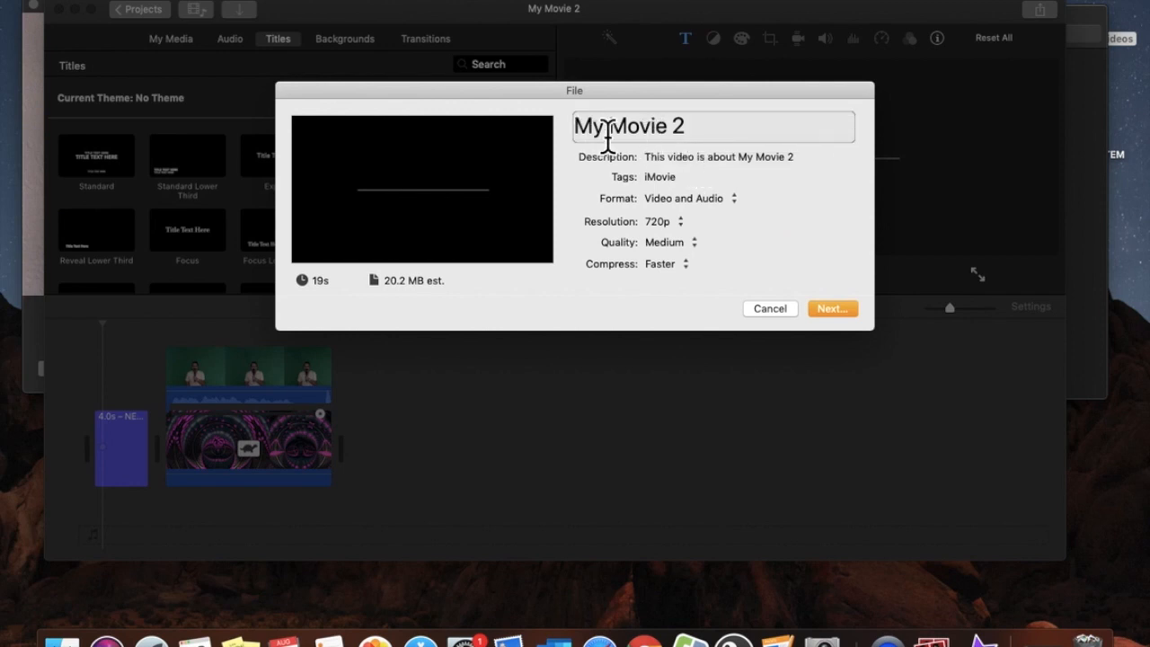
pyautogui.moveTo(580, 139); pyautogui.dragTo(688, 139)
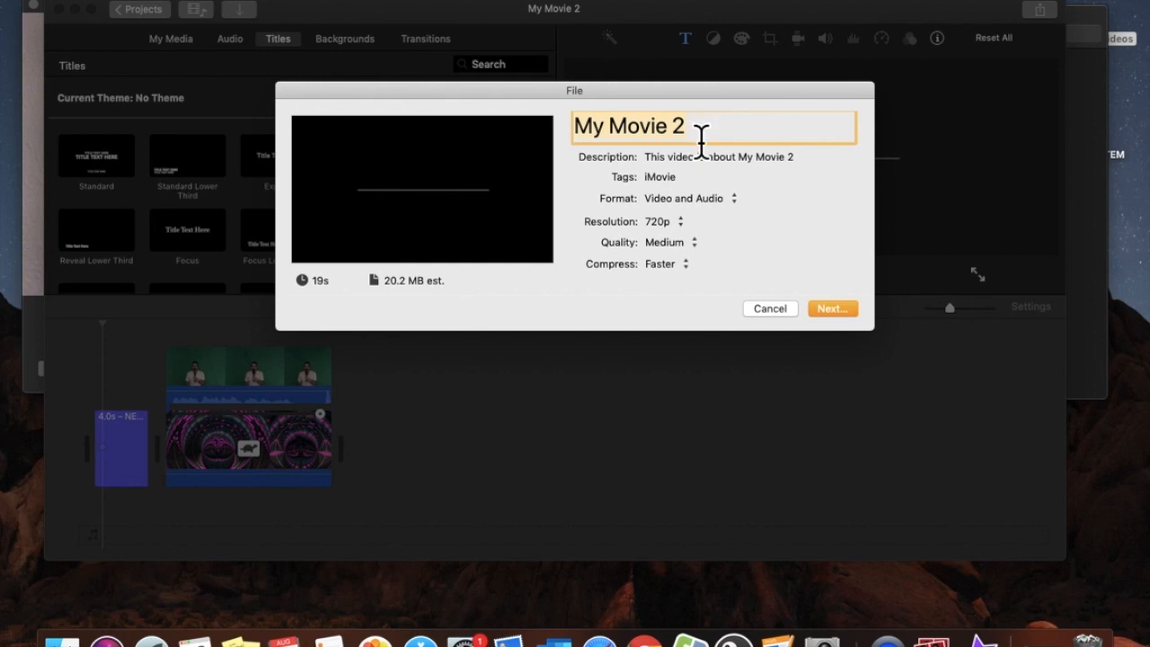
# Name the export 2019-08-28_Haiku_Project_ followed by the creator's full name, and check it
pyautogui.write('2019')
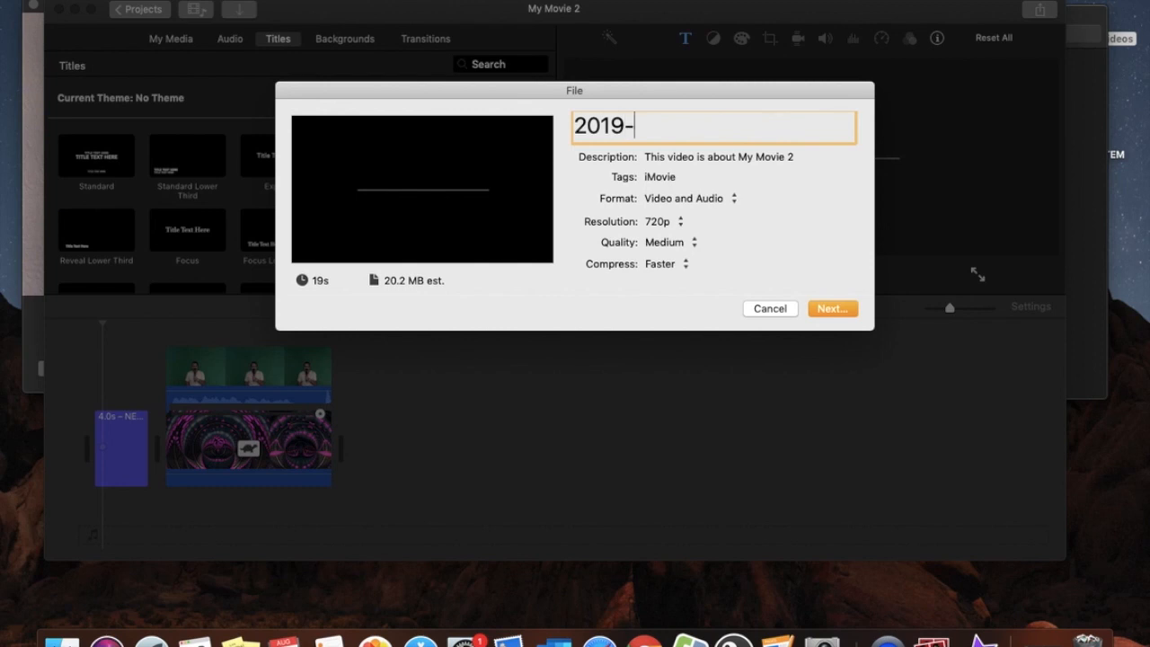
pyautogui.write('-08-28')
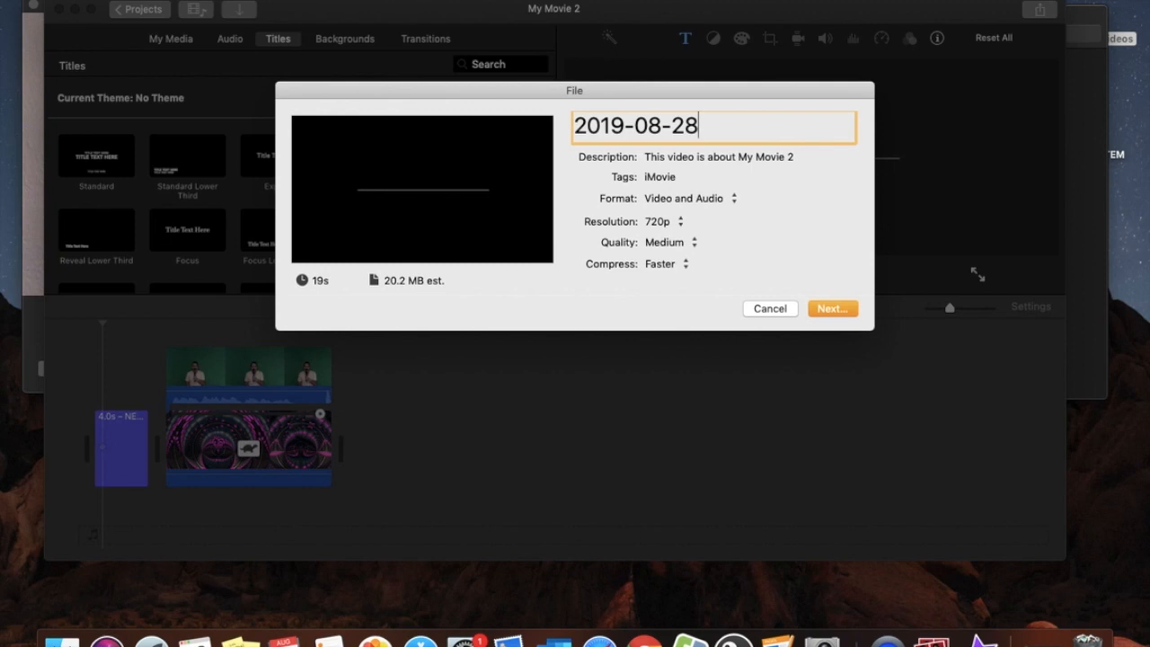
pyautogui.write('_H')
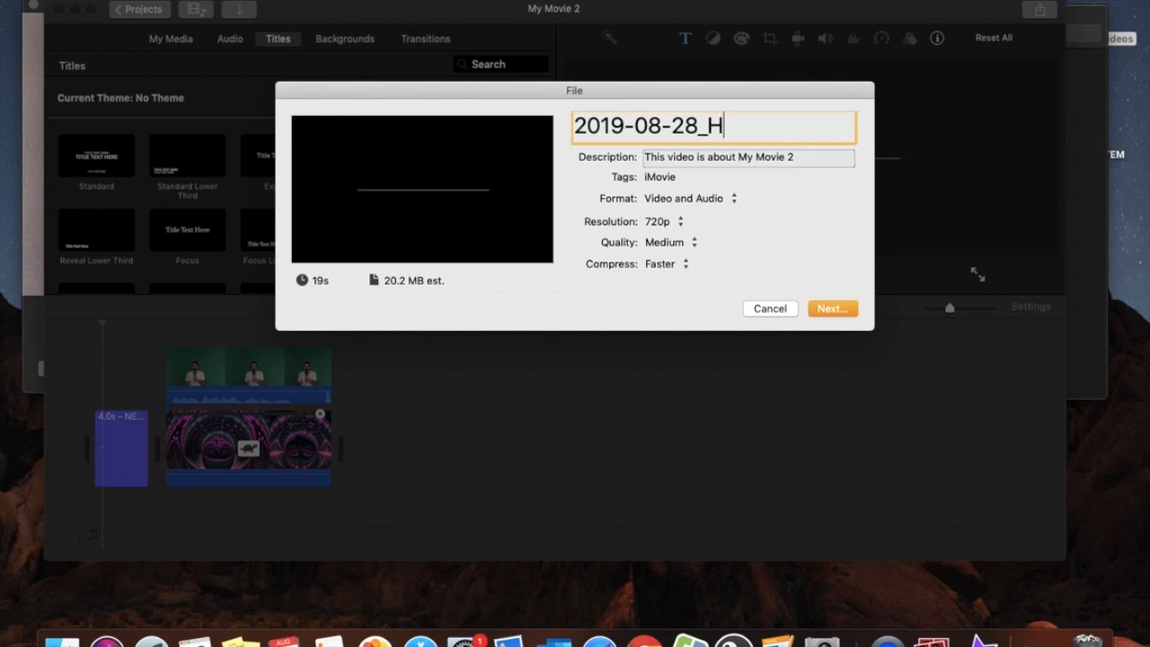
pyautogui.write('aiku_Project')
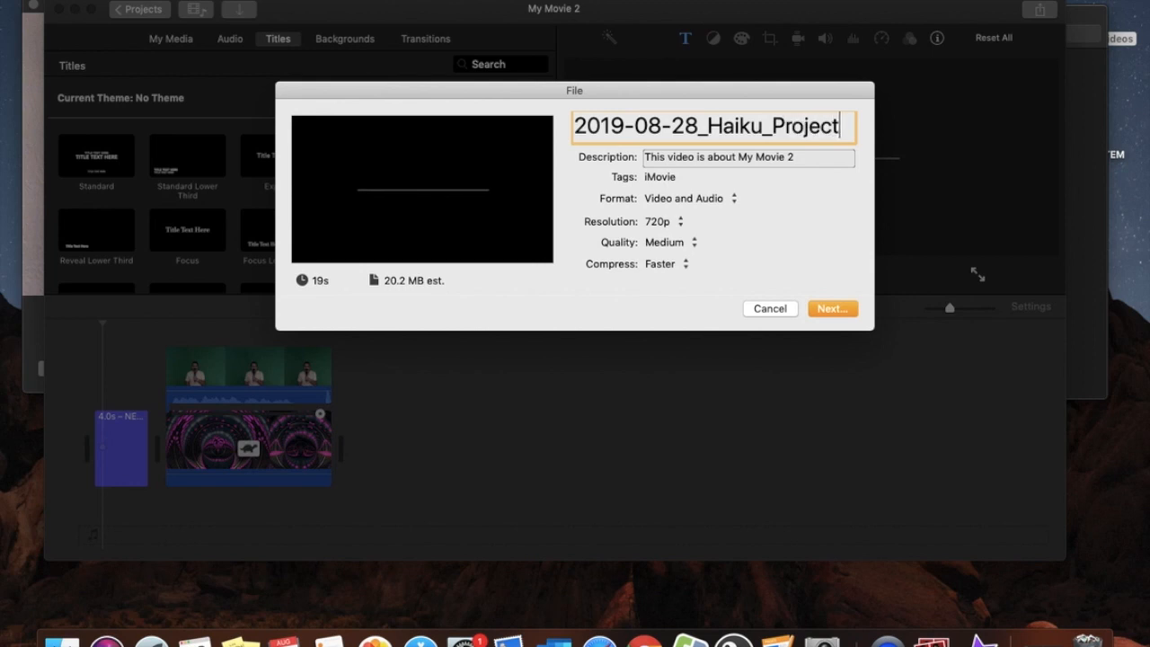
pyautogui.write('_R')
pyautogui.press('BackSpace')
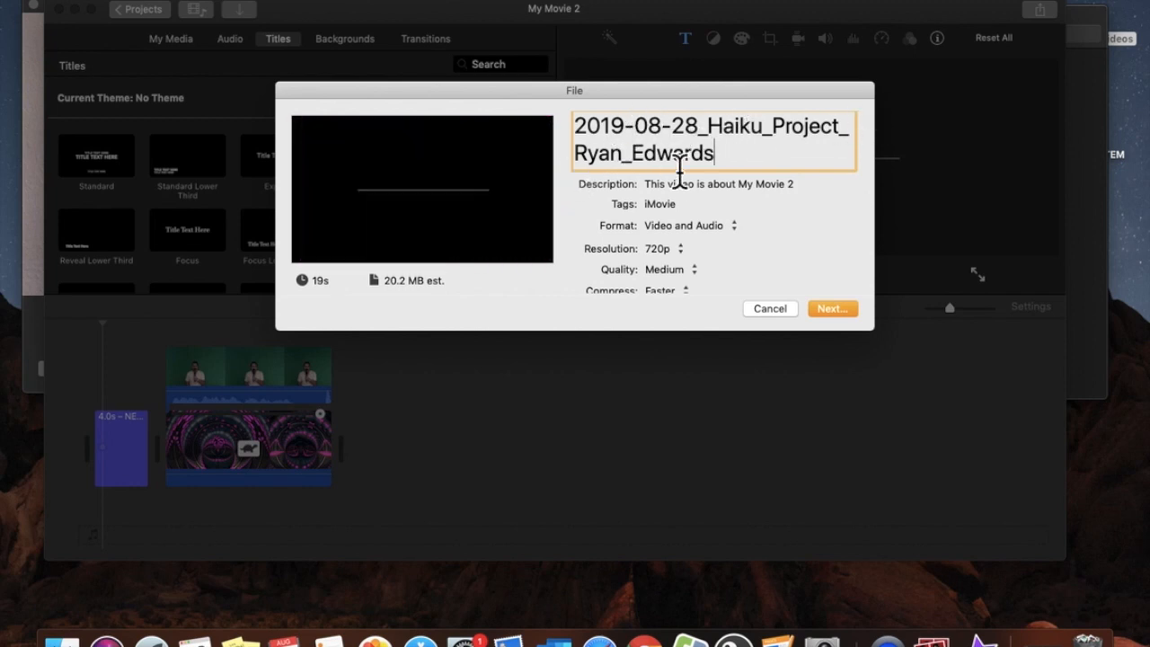
pyautogui.scroll(-1, 764, 274)
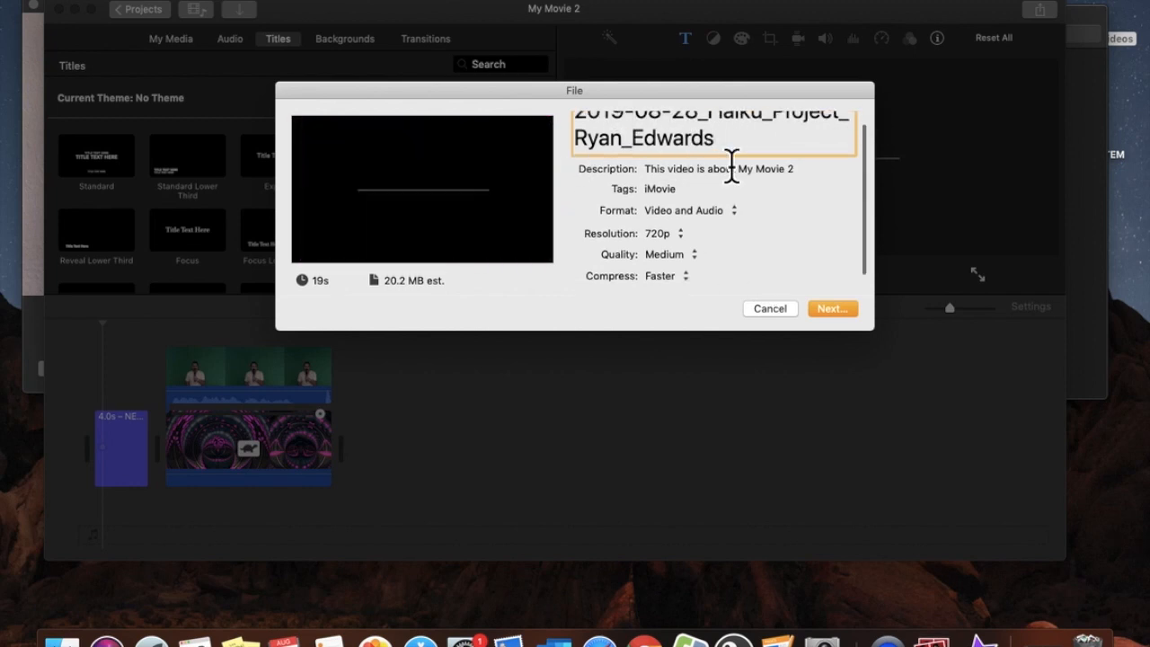
pyautogui.scroll(1, 731, 167)
pyautogui.moveTo(732, 153); pyautogui.dragTo(578, 117)
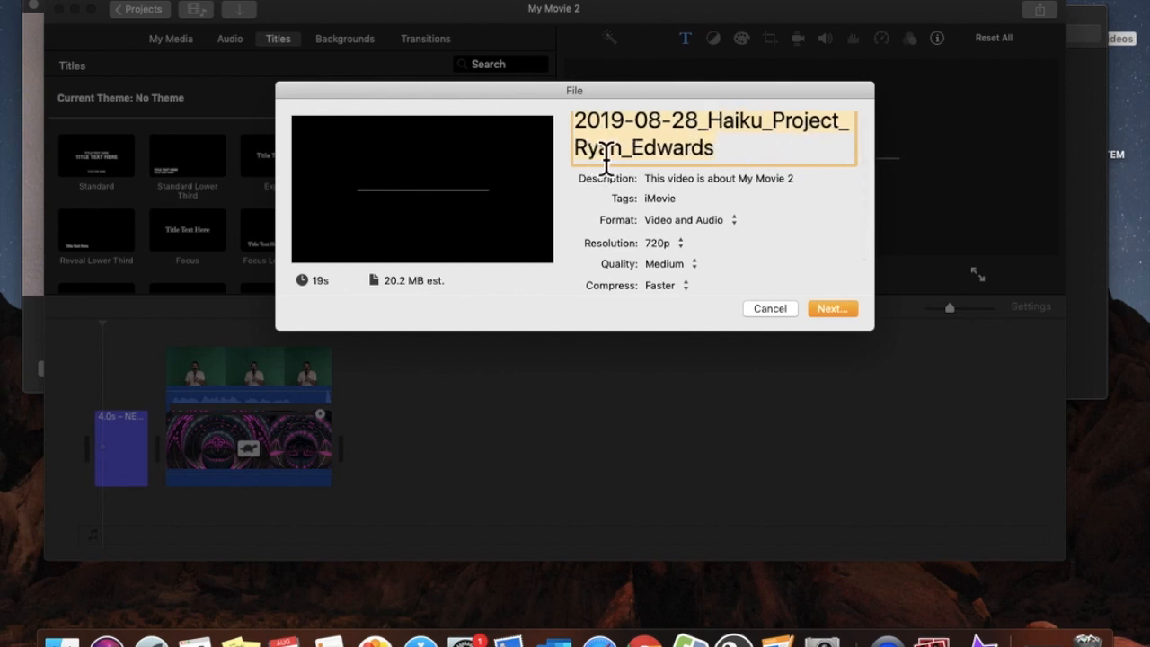
pyautogui.click(757, 160)
pyautogui.scroll(-2, 750, 184)
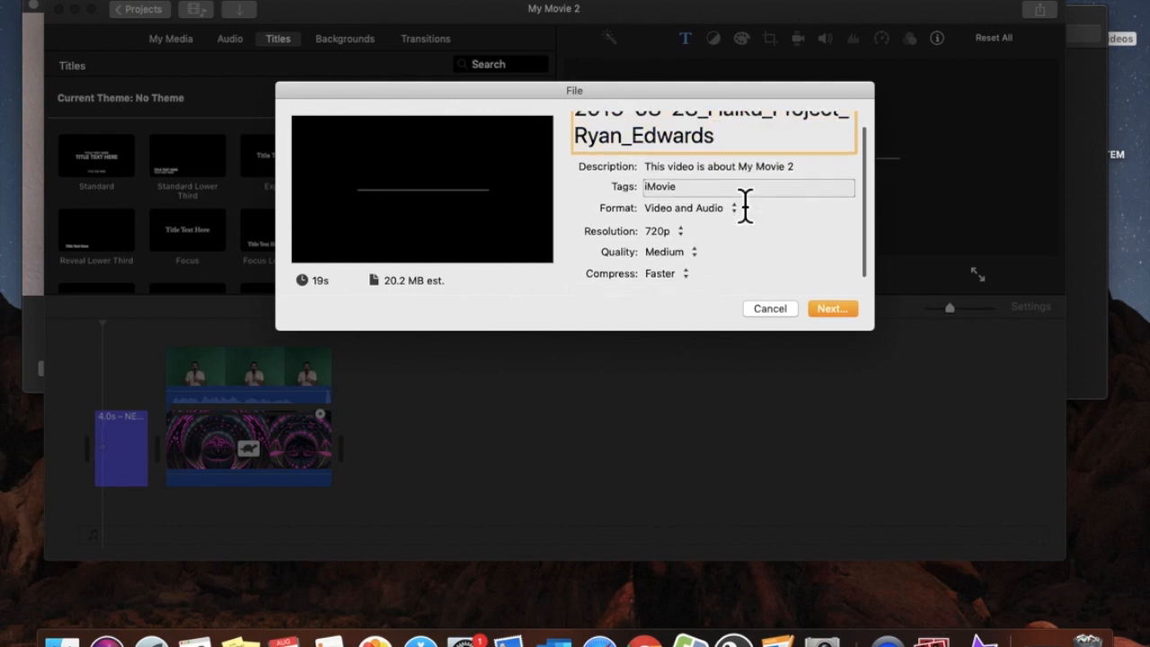
# Save the MP4 into Documents/Gateway_to_STEM/2019-08-27_Haiku_Project, check progress, and minimize iMovie
pyautogui.click(839, 314)
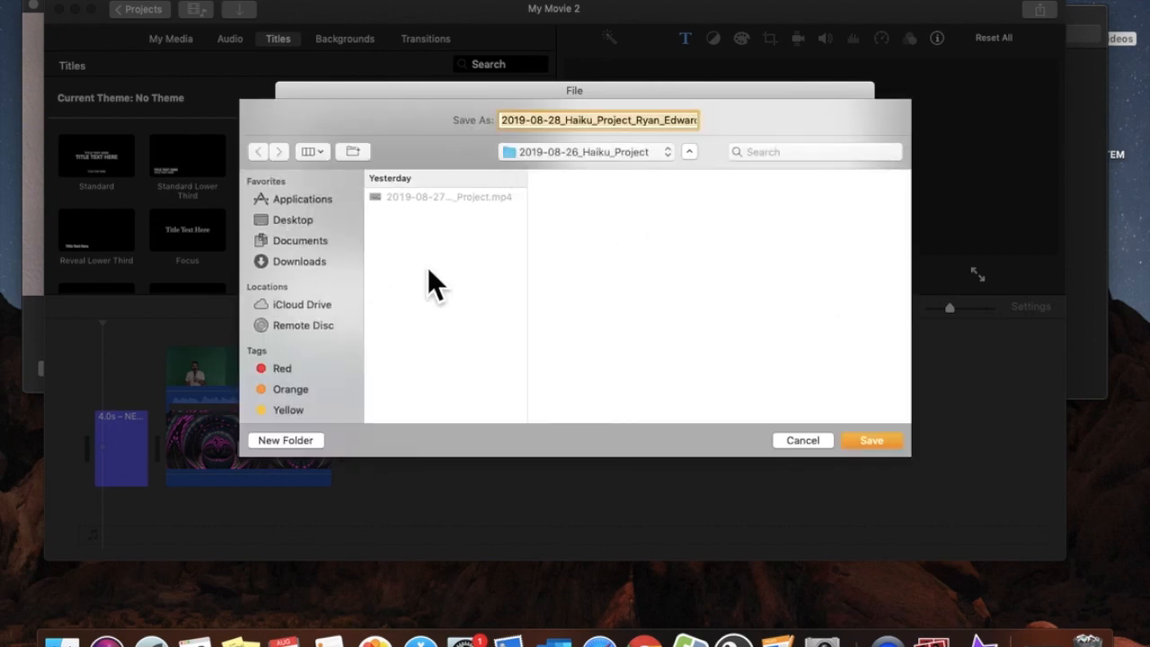
pyautogui.click(315, 247)
pyautogui.click(408, 198)
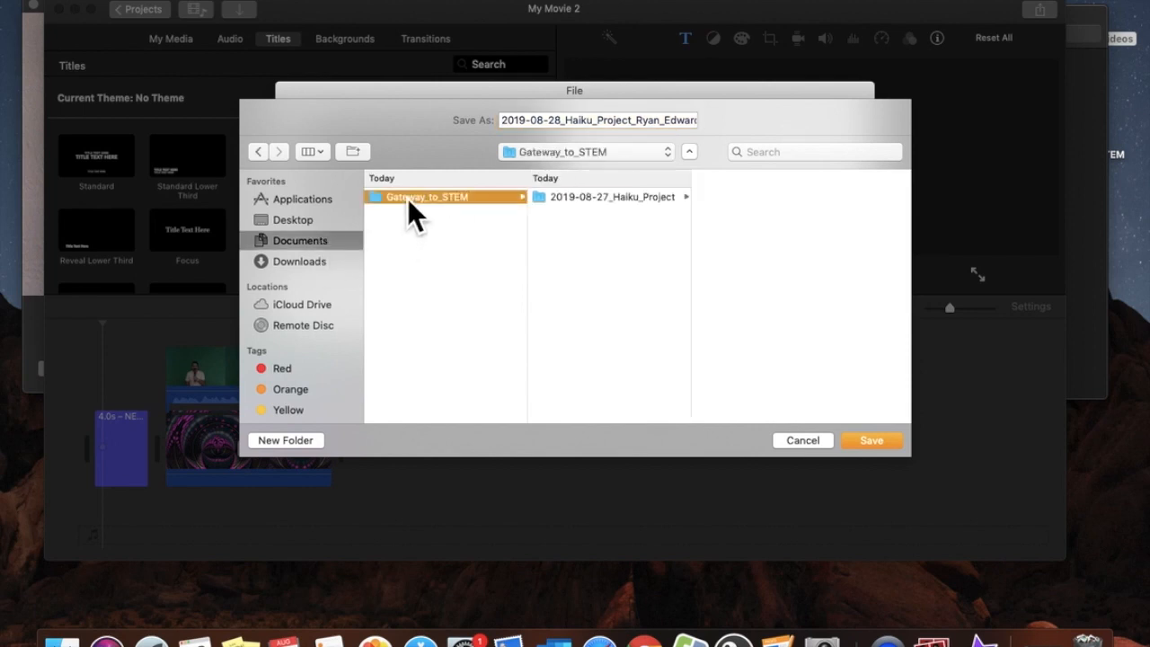
pyautogui.click(599, 199)
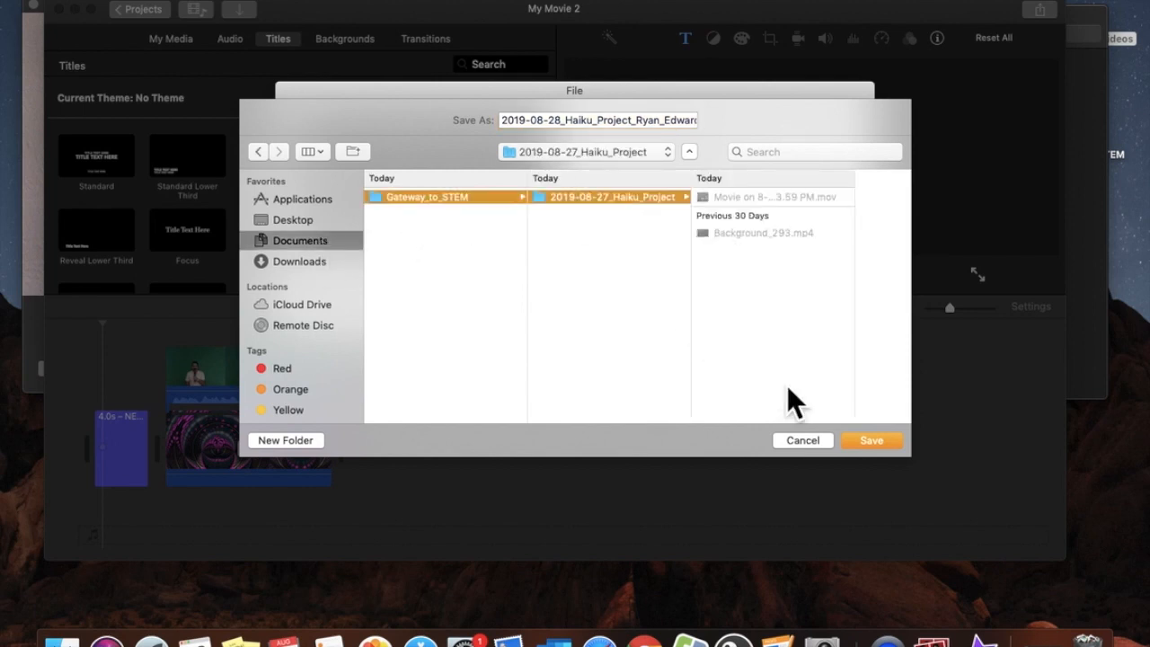
pyautogui.click(875, 446)
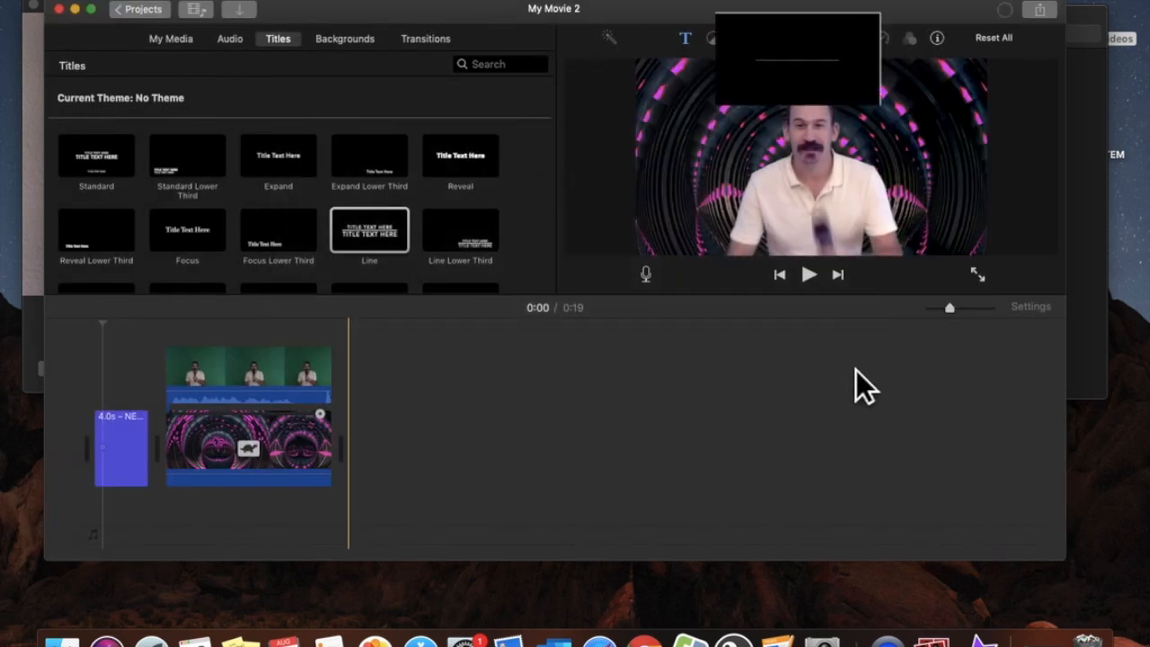
pyautogui.click(1013, 17)
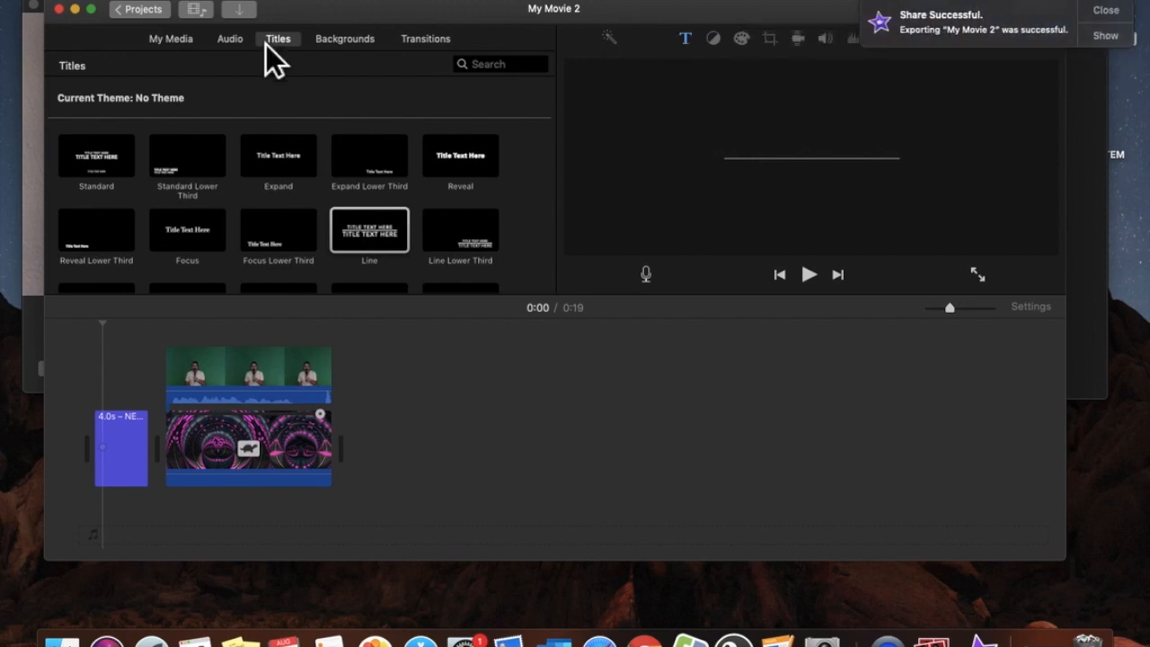
pyautogui.click(77, 11)
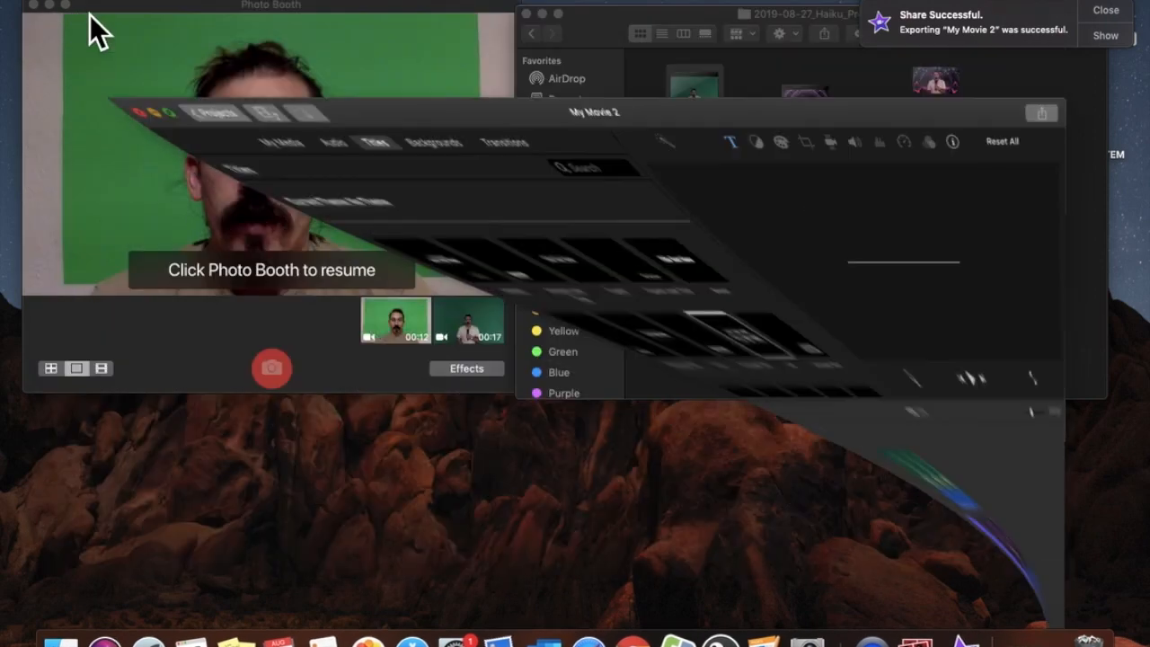
# Show the Haiku project folder in List view and open the exported MP4 in QuickTime Player
pyautogui.click(738, 227)
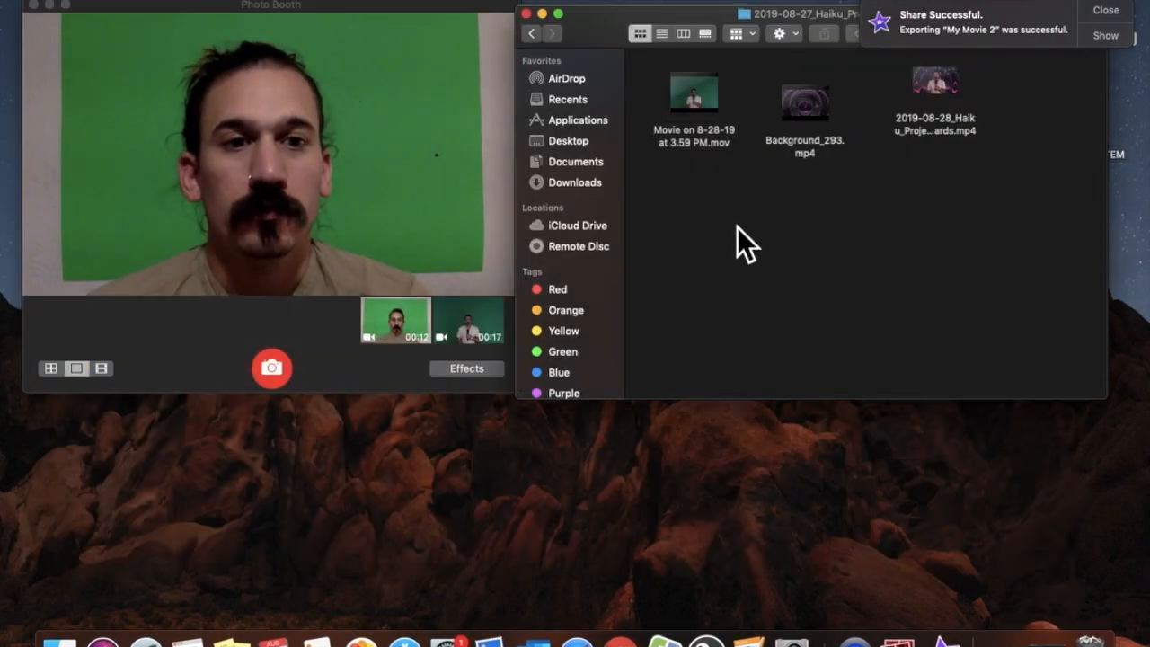
pyautogui.click(1118, 13)
pyautogui.moveTo(953, 106); pyautogui.dragTo(705, 235)
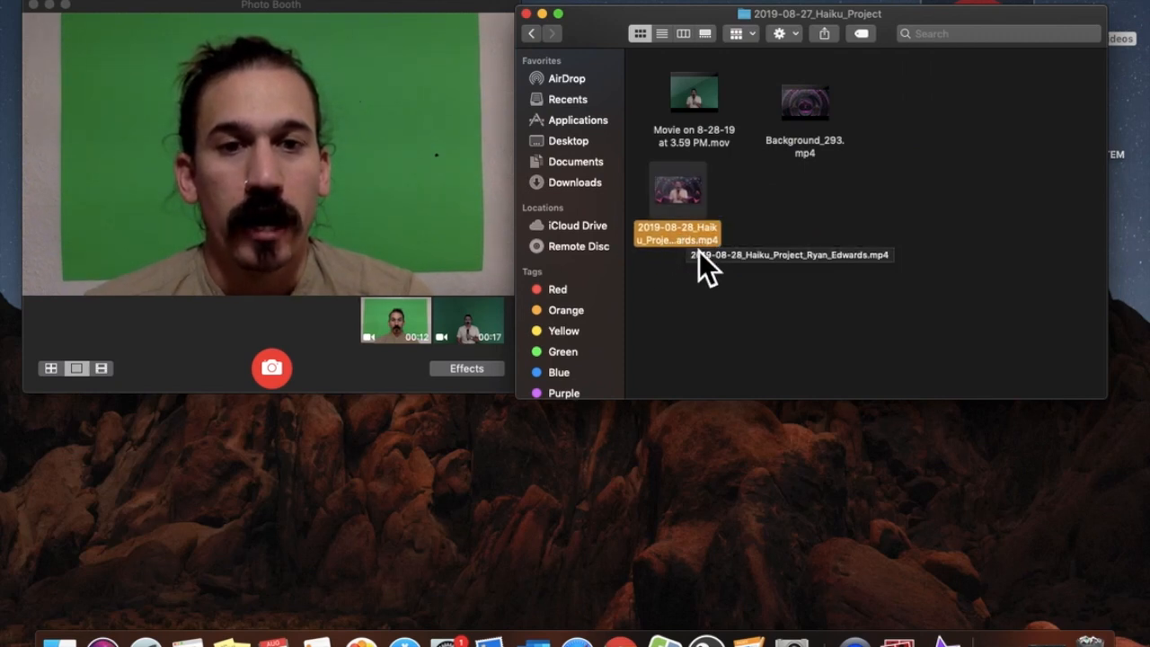
pyautogui.click(662, 35)
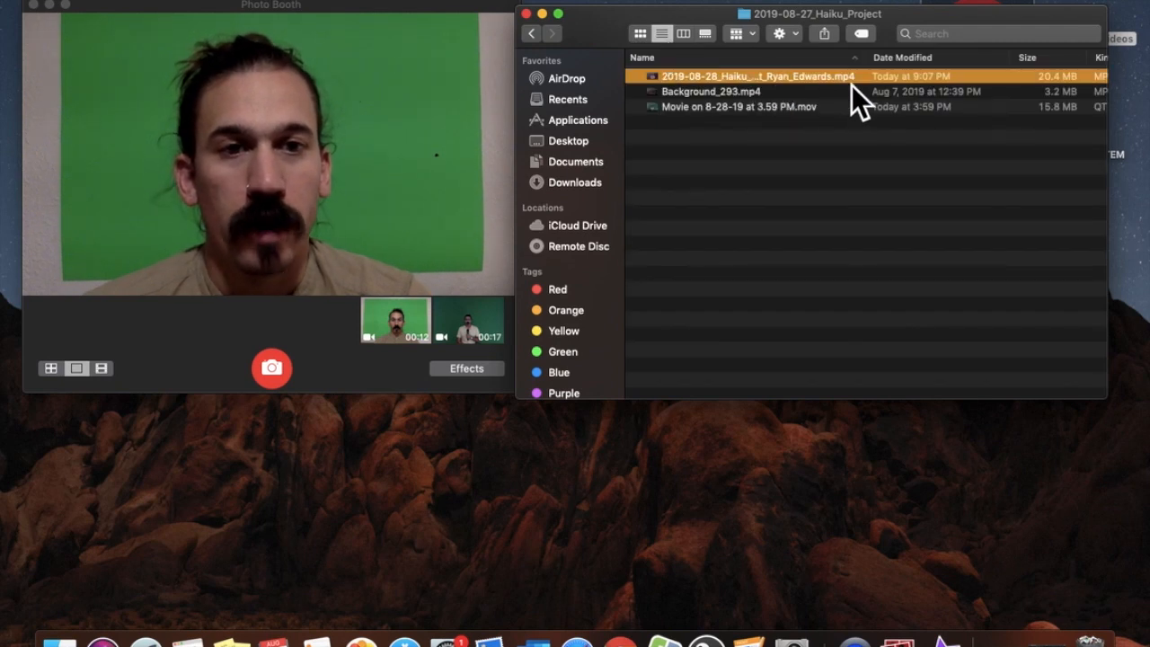
pyautogui.doubleClick(809, 82)
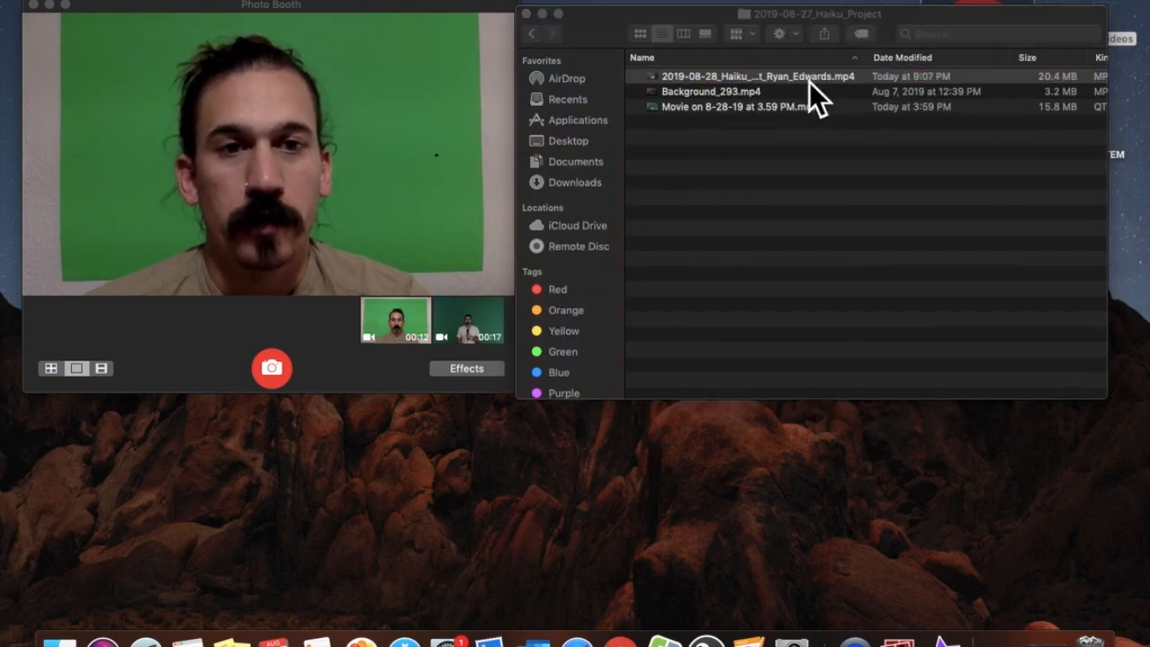
# Watch the exported MP4 in QuickTime Player, pausing once and stopping at 00:15
pyautogui.moveTo(660, 68); pyautogui.dragTo(658, 22)
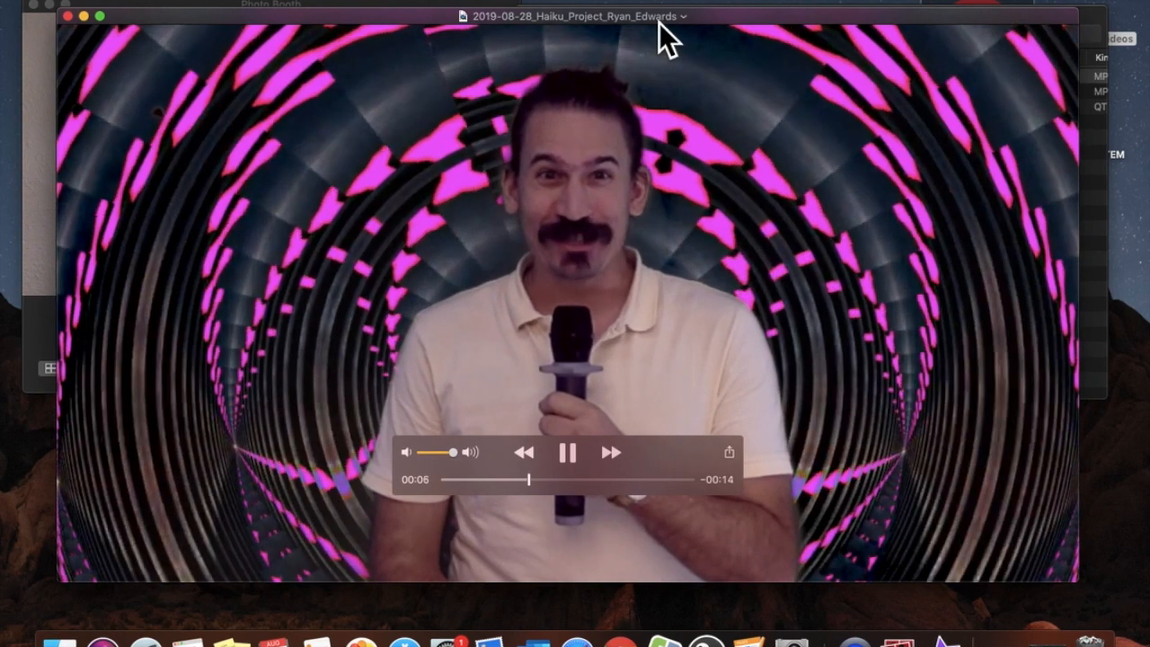
pyautogui.press('space')
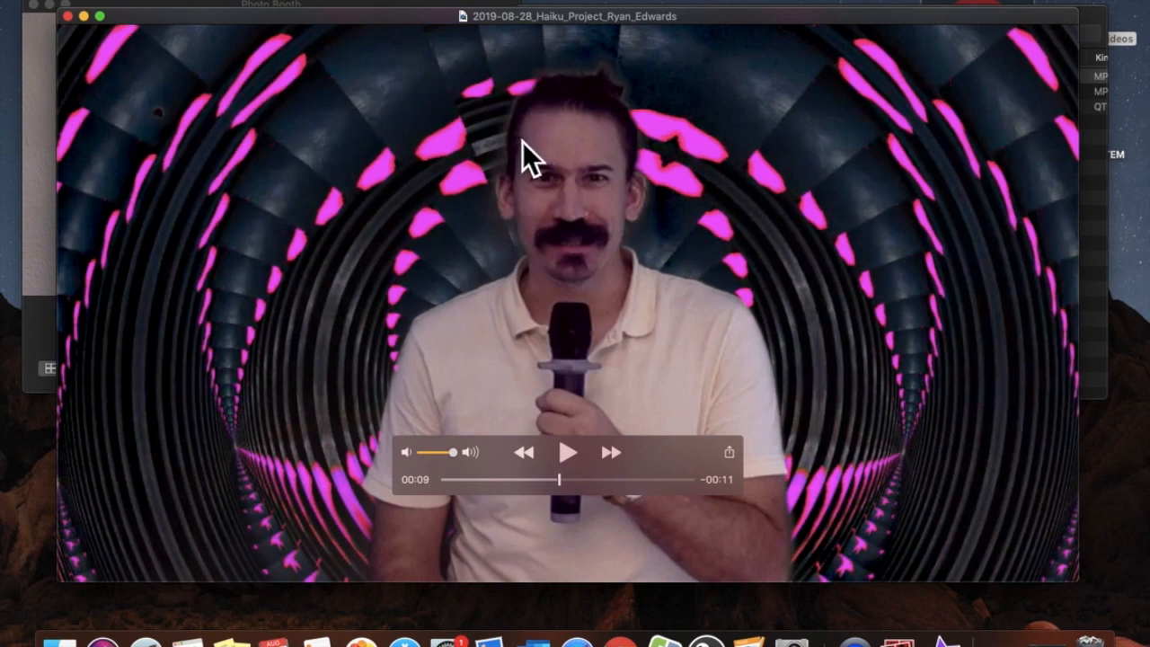
pyautogui.click(570, 457)
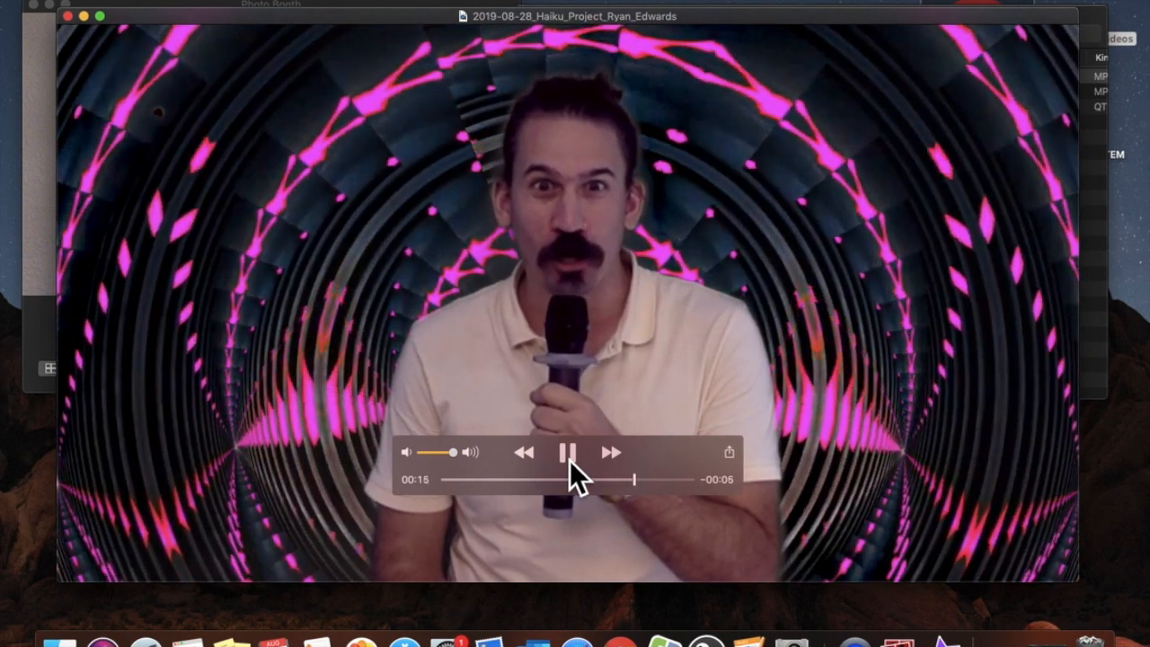
pyautogui.click(569, 456)
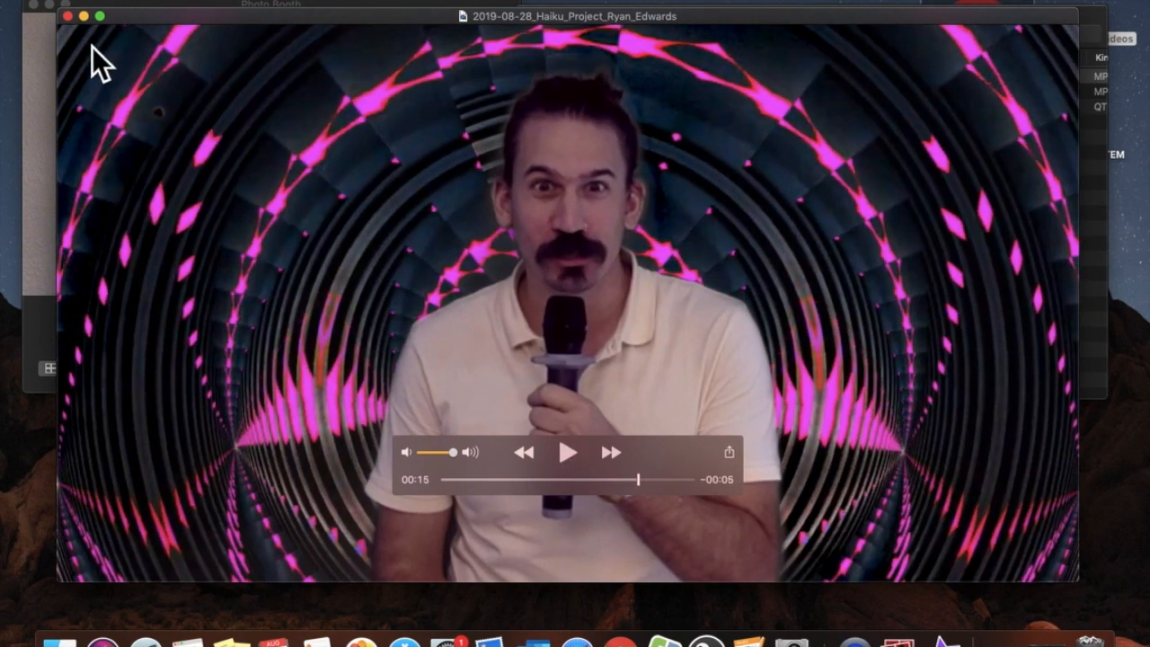